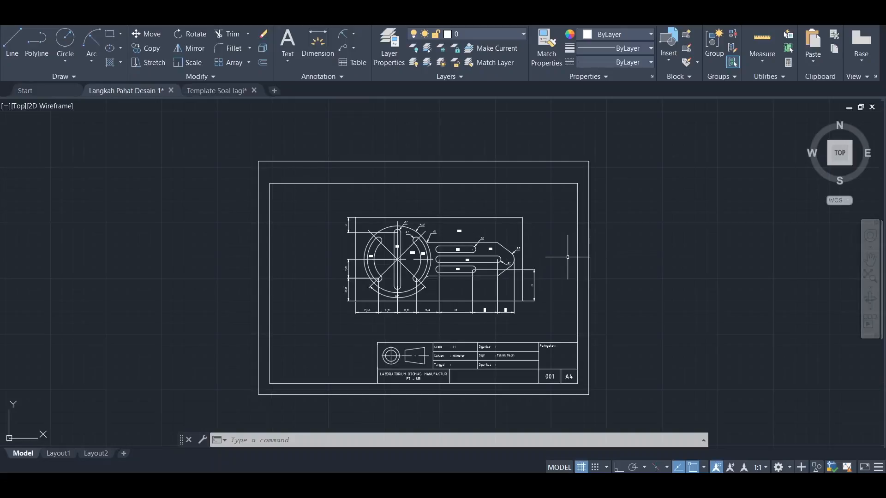
Examine the dimensioned design drawing, its Z depth labels and the outer circle around the curved slots.
{"action": "scroll", "coordinate": [489, 277], "scroll_direction": "up", "scroll_amount": 4}
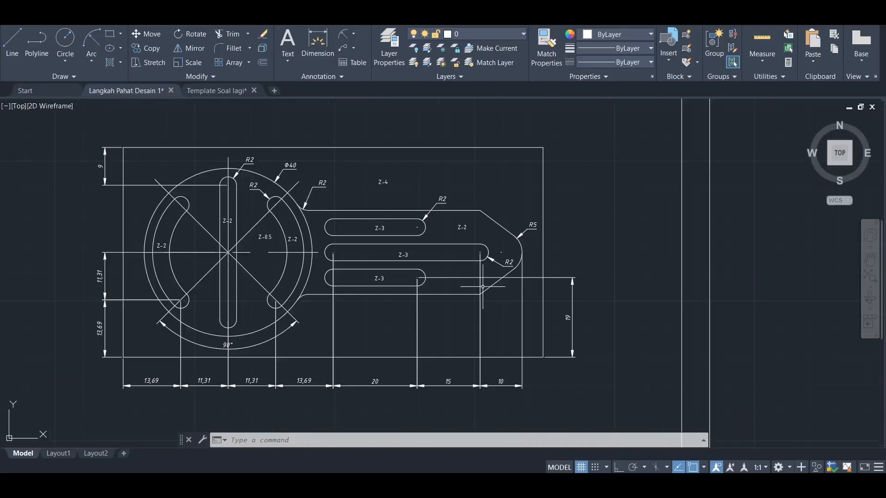
{"action": "middle_click_drag", "start_coordinate": [488, 399], "coordinate": [485, 361]}
{"action": "scroll", "coordinate": [518, 261], "scroll_direction": "down", "scroll_amount": 2}
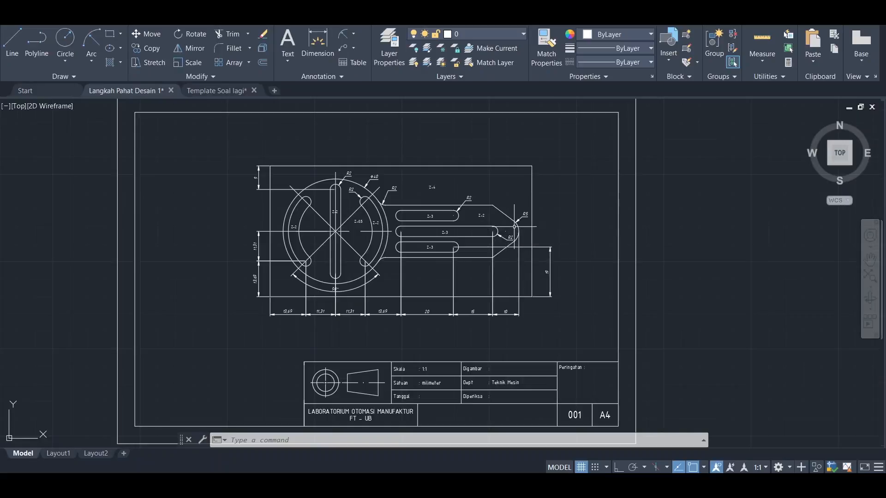
{"action": "middle_click_drag", "start_coordinate": [420, 244], "coordinate": [355, 246]}
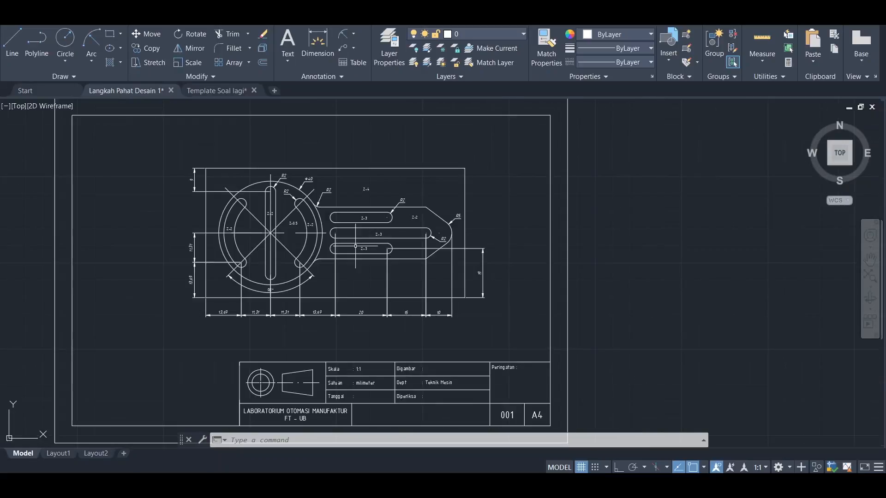
{"action": "scroll", "coordinate": [328, 231], "scroll_direction": "up", "scroll_amount": 6}
{"action": "scroll", "coordinate": [329, 231], "scroll_direction": "down", "scroll_amount": 4}
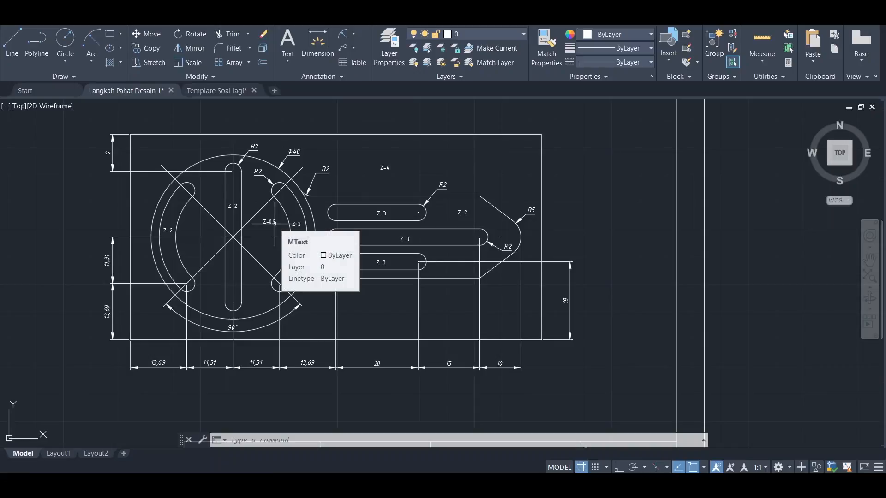
{"action": "left_click", "coordinate": [283, 185]}
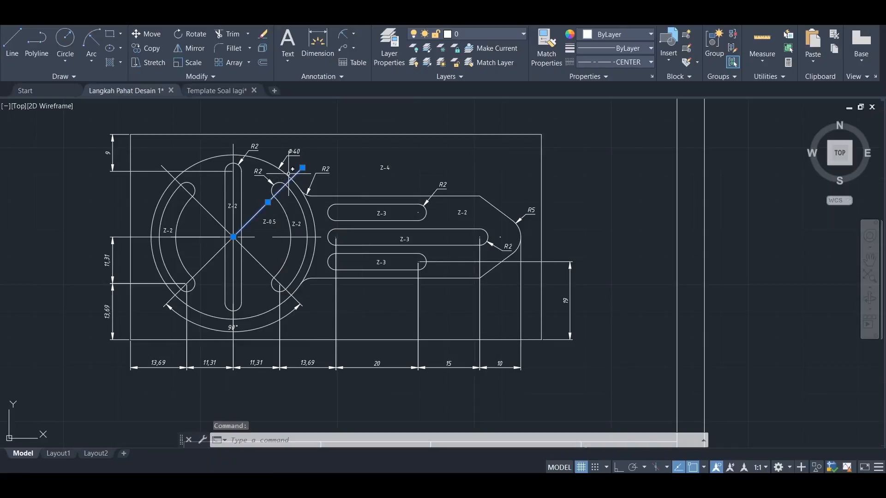
{"action": "left_click", "coordinate": [287, 174]}
{"action": "left_click", "coordinate": [279, 191], "text": "shift"}
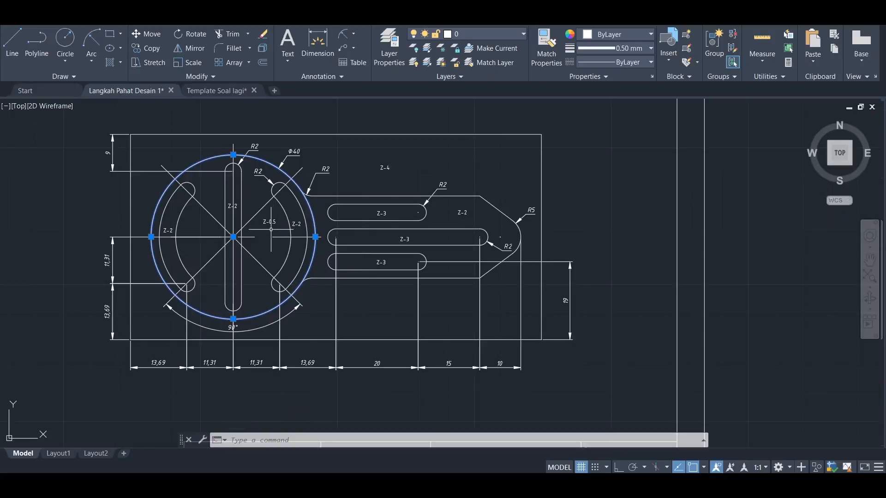
{"action": "scroll", "coordinate": [279, 220], "scroll_direction": "up", "scroll_amount": 4}
{"action": "scroll", "coordinate": [276, 223], "scroll_direction": "down", "scroll_amount": 2}
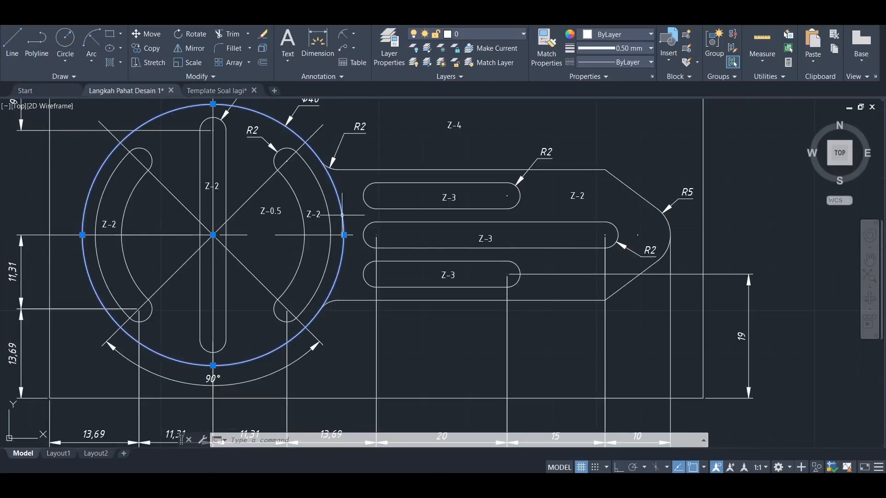
{"action": "scroll", "coordinate": [422, 221], "scroll_direction": "up", "scroll_amount": 2}
{"action": "scroll", "coordinate": [407, 218], "scroll_direction": "down", "scroll_amount": 2}
{"action": "key", "text": "Escape"}
{"action": "scroll", "coordinate": [408, 218], "scroll_direction": "down", "scroll_amount": 4}
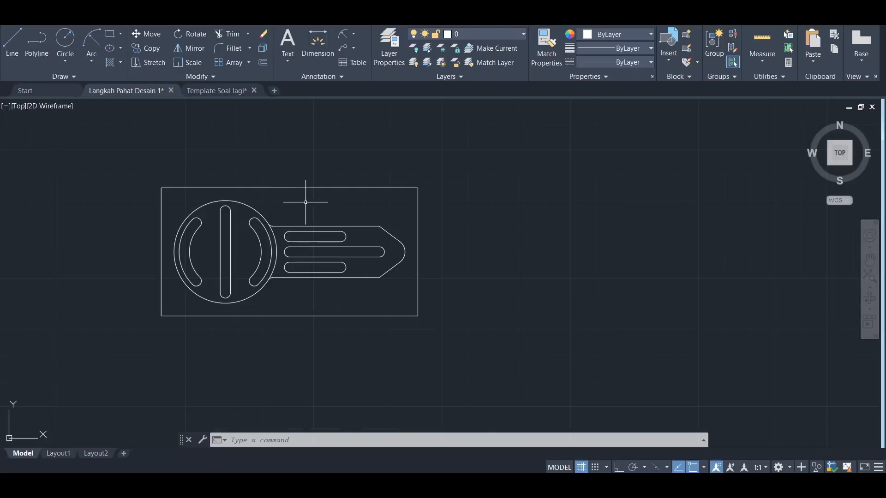
Delete all the contours inside the workpiece rectangle, keeping only the outer rectangle.
{"action": "left_click", "coordinate": [414, 190]}
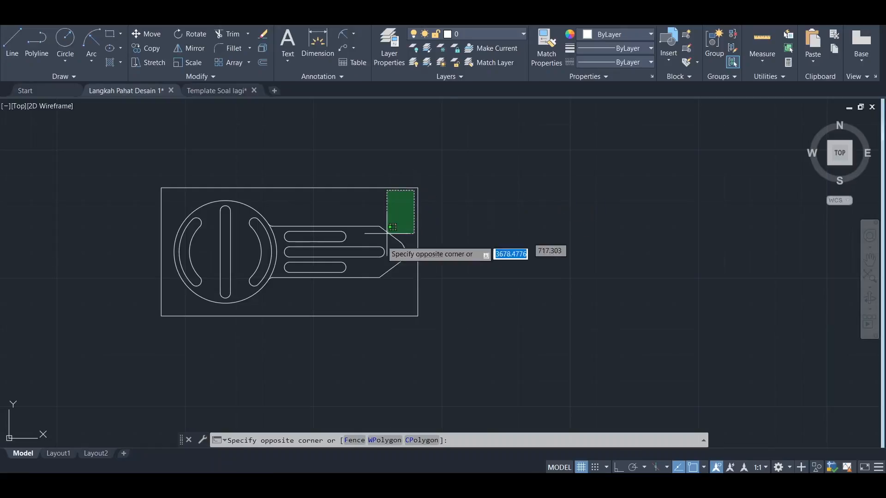
{"action": "left_click", "coordinate": [171, 307]}
{"action": "key", "text": "Delete"}
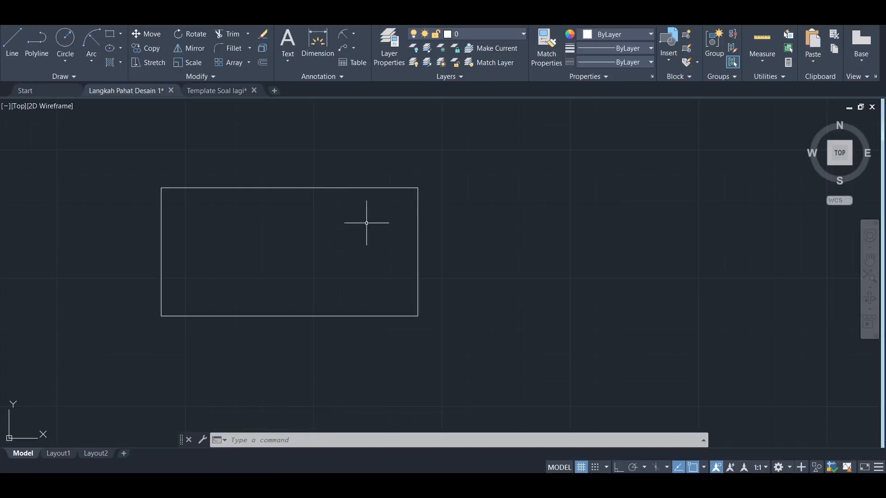
{"action": "type", "text": "l"}
{"action": "key", "text": "Return"}
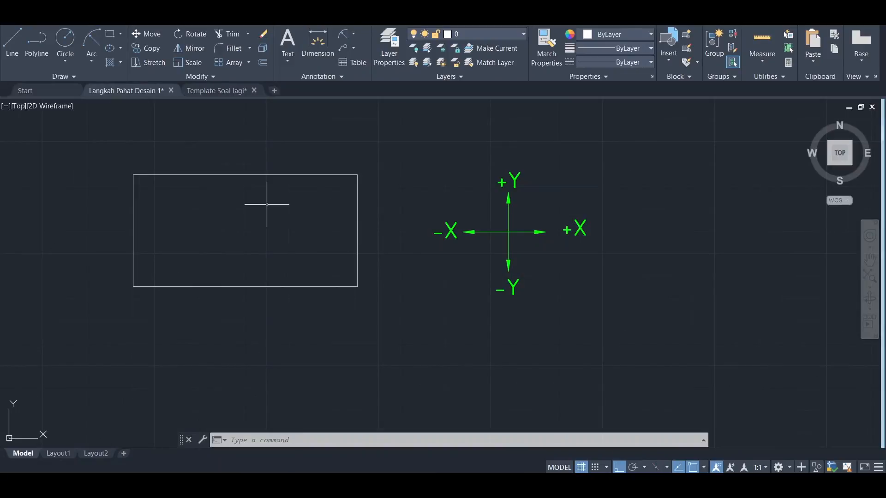
{"action": "scroll", "coordinate": [266, 204], "scroll_direction": "down", "scroll_amount": 4}
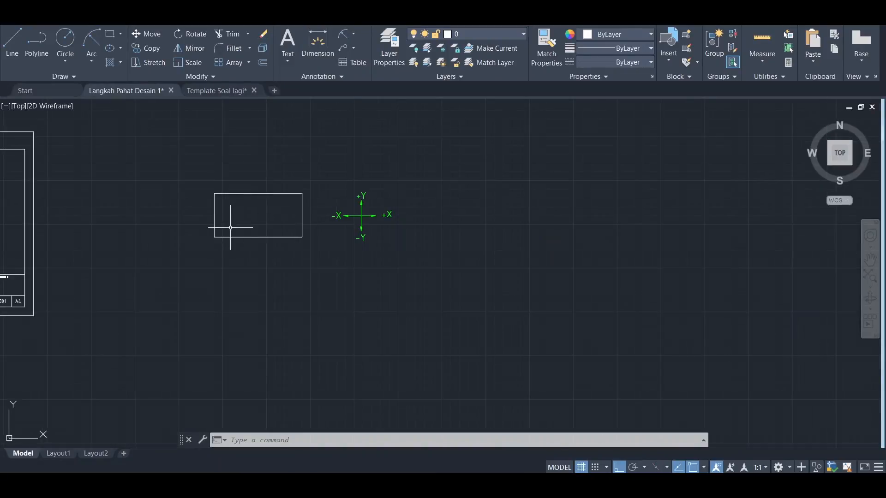
{"action": "scroll", "coordinate": [214, 238], "scroll_direction": "up", "scroll_amount": 4}
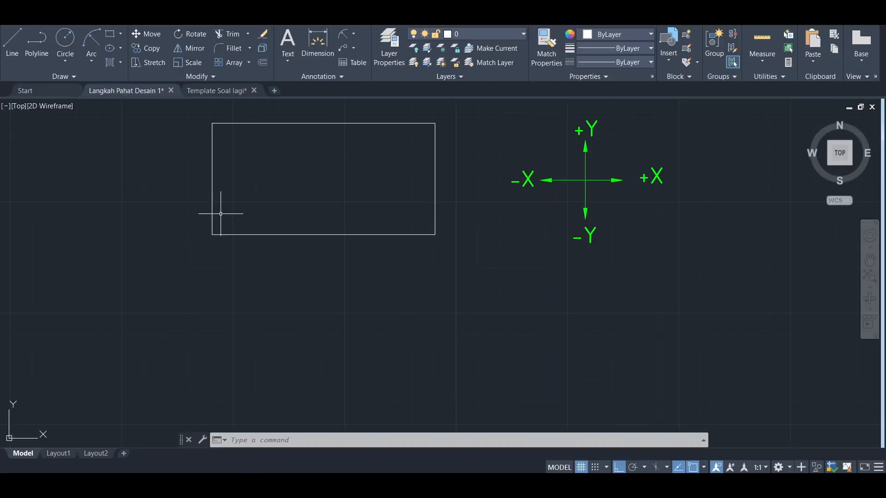
Draw a 25 mm horizontal line extending in the -X direction from the rectangle's lower-left corner.
{"action": "type", "text": "L"}
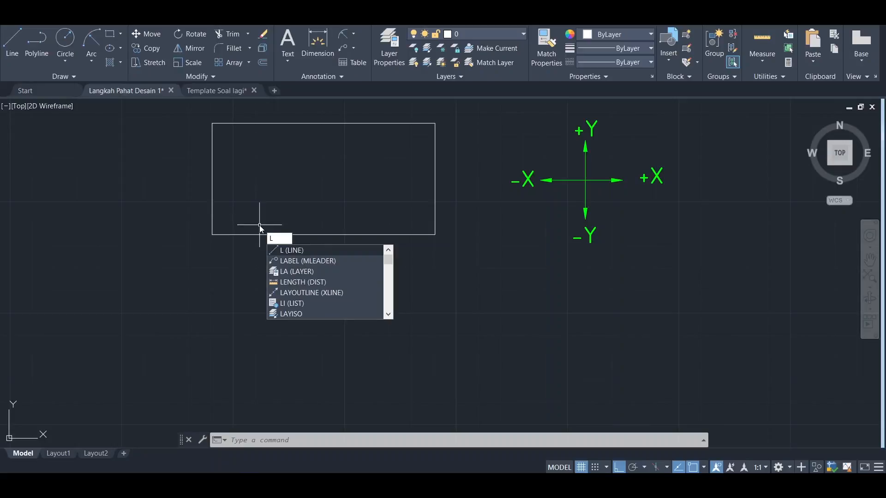
{"action": "key", "text": "Return"}
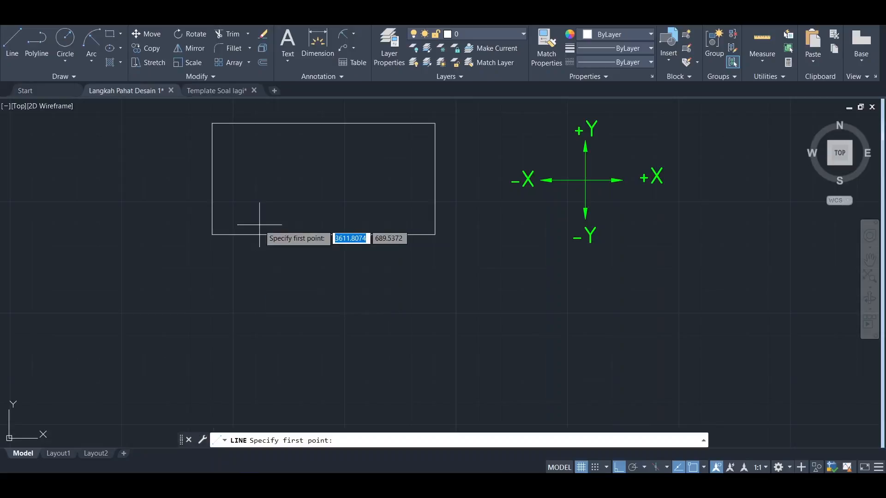
{"action": "left_click", "coordinate": [212, 234]}
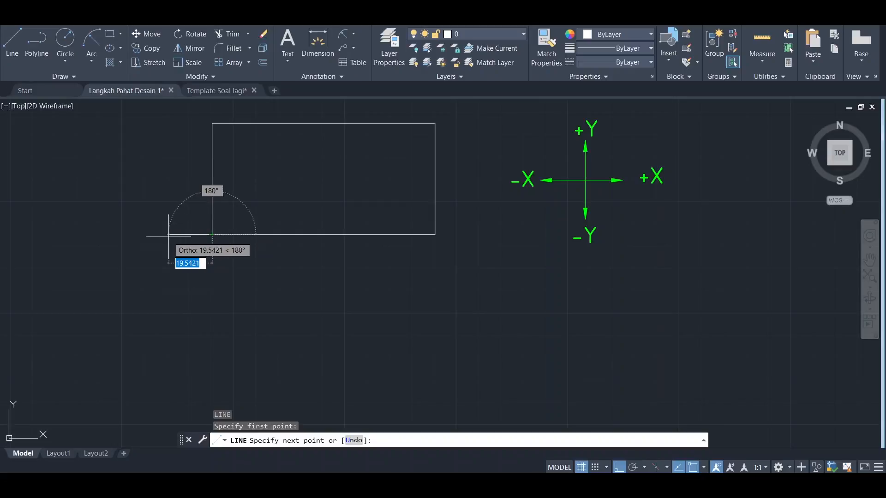
{"action": "type", "text": "25"}
{"action": "key", "text": "Return"}
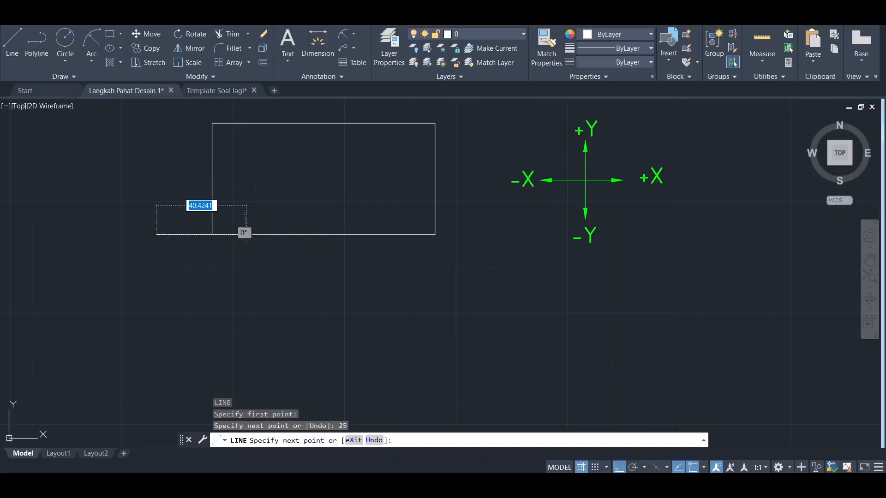
{"action": "key", "text": "Escape"}
Draw a circle of radius 20 mm centred on the free end of the 25 mm line.
{"action": "scroll", "coordinate": [178, 221], "scroll_direction": "up", "scroll_amount": 2}
{"action": "scroll", "coordinate": [178, 221], "scroll_direction": "up", "scroll_amount": 2}
{"action": "scroll", "coordinate": [187, 235], "scroll_direction": "down", "scroll_amount": 2}
{"action": "middle_click_drag", "start_coordinate": [181, 198], "coordinate": [246, 222]}
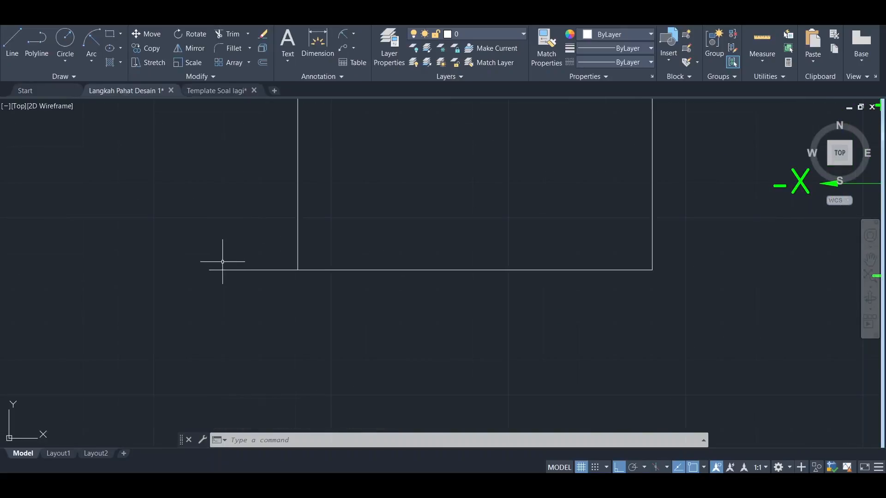
{"action": "type", "text": "c"}
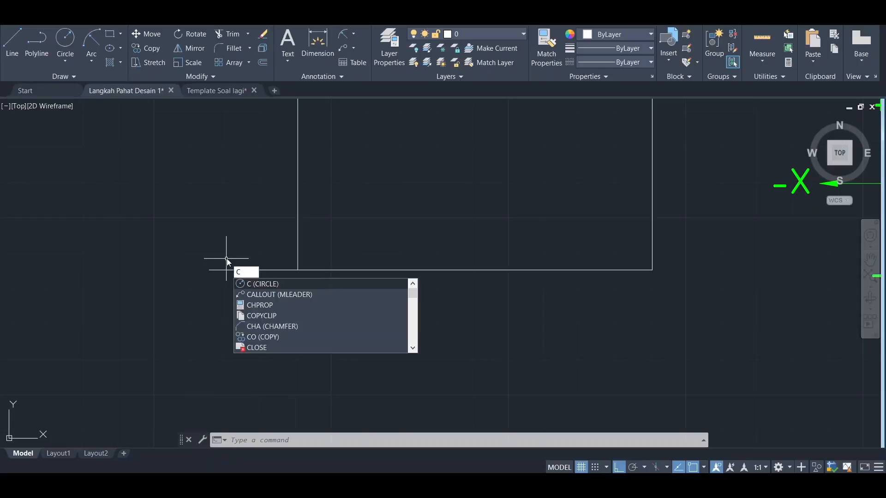
{"action": "key", "text": "Return"}
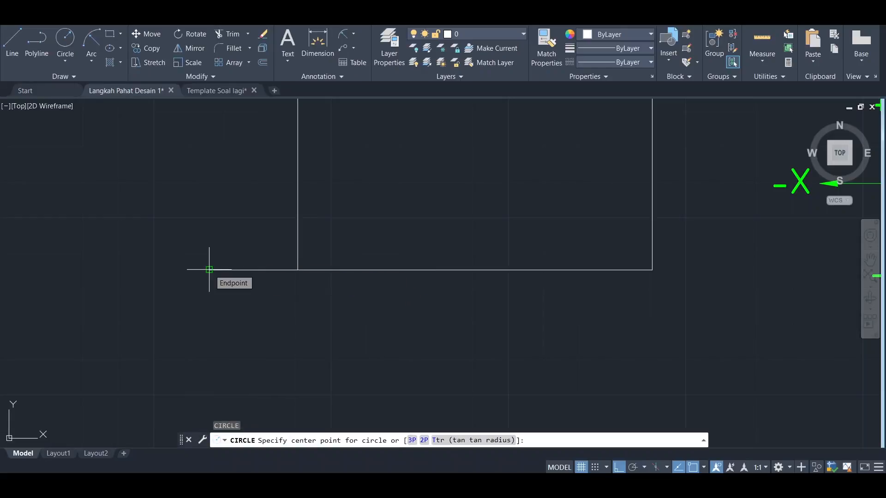
{"action": "left_click", "coordinate": [209, 270]}
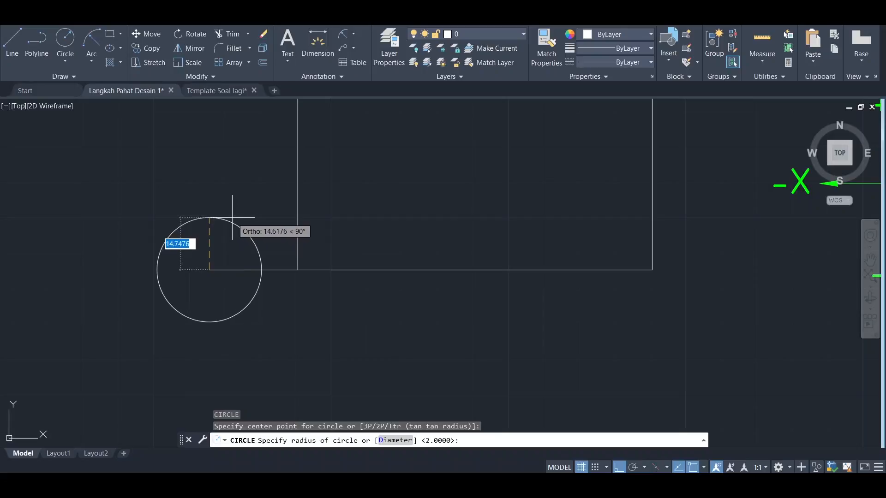
{"action": "type", "text": "20"}
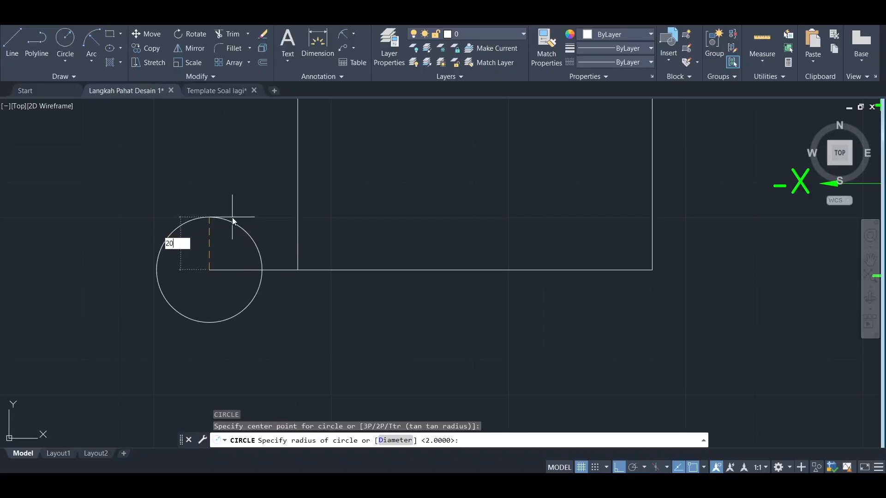
{"action": "key", "text": "Return"}
Draw a closed rectangular line path from the circle's centre up, across to the rectangle's right edge, down to its lower-right corner and back.
{"action": "middle_click_drag", "start_coordinate": [277, 206], "coordinate": [271, 233]}
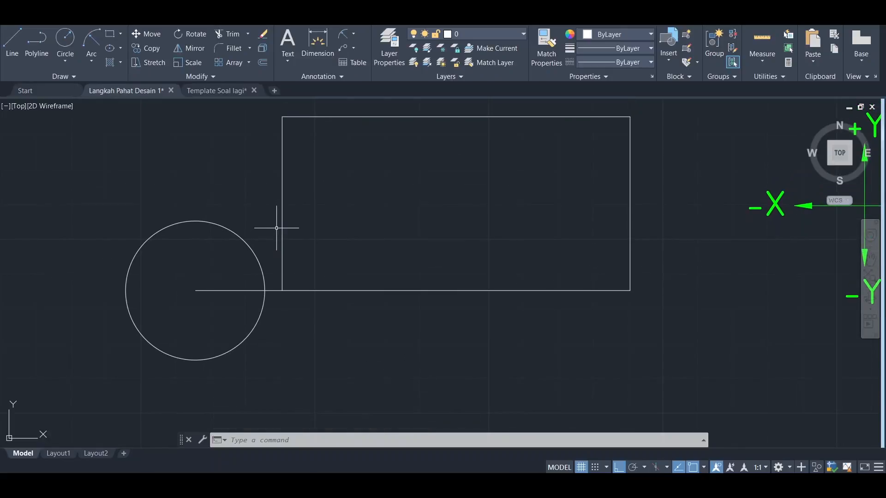
{"action": "type", "text": "l"}
{"action": "key", "text": "Return"}
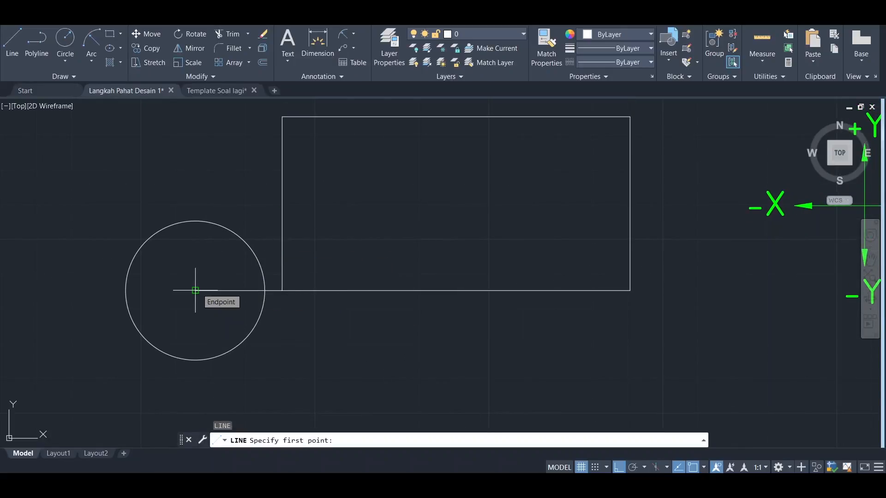
{"action": "left_click", "coordinate": [195, 290]}
{"action": "left_click", "coordinate": [202, 155]}
{"action": "left_click", "coordinate": [629, 154]}
{"action": "left_click", "coordinate": [630, 291]}
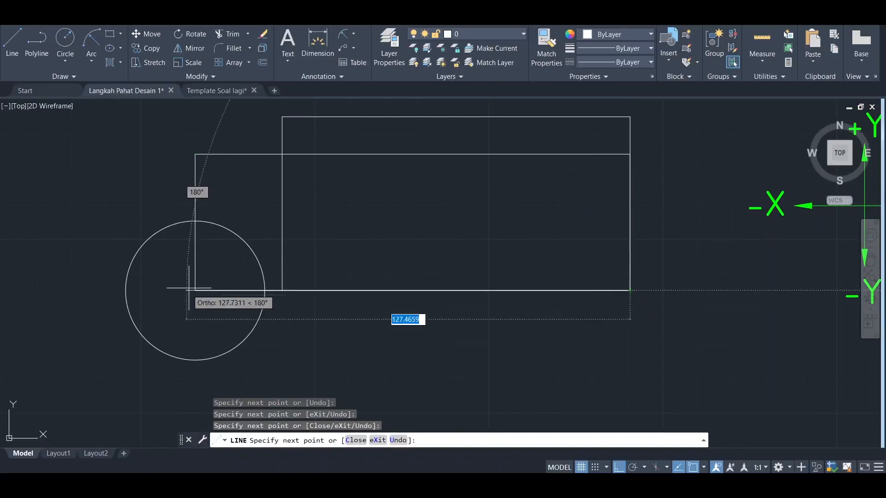
{"action": "left_click", "coordinate": [195, 290]}
{"action": "key", "text": "Escape"}
Set the colour of the four lines of the rectangular path to blue.
{"action": "left_click", "coordinate": [195, 248]}
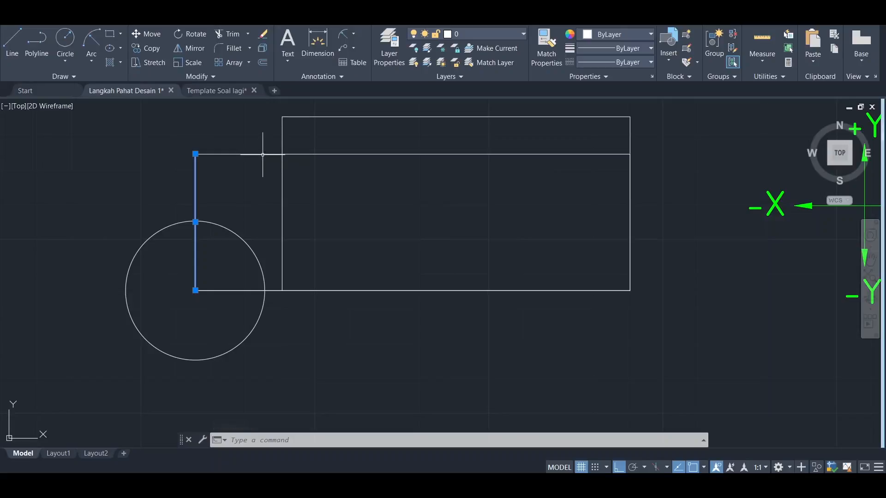
{"action": "left_click", "coordinate": [262, 155]}
{"action": "left_click", "coordinate": [630, 217]}
{"action": "left_click", "coordinate": [507, 291]}
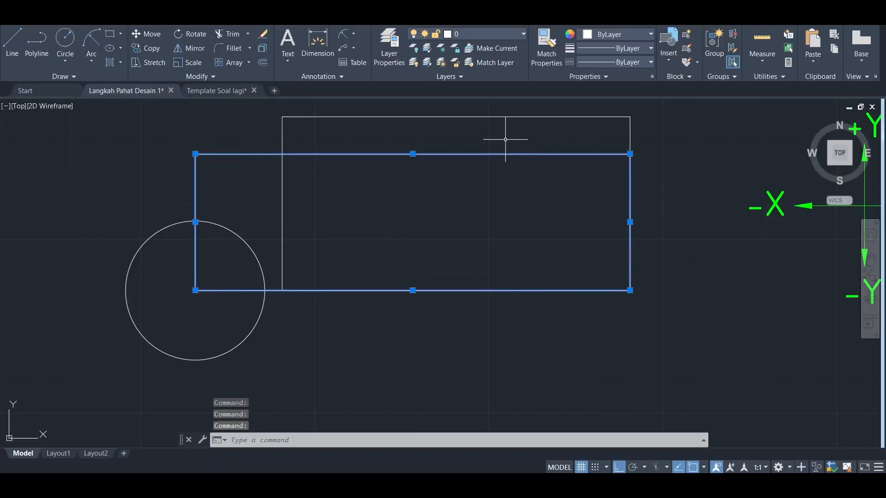
{"action": "left_click", "coordinate": [635, 38]}
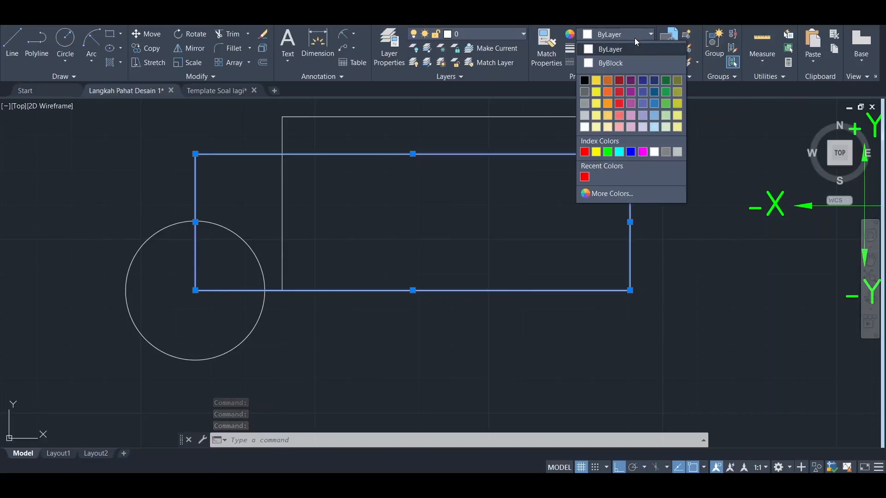
{"action": "left_click", "coordinate": [631, 151]}
{"action": "key", "text": "Escape"}
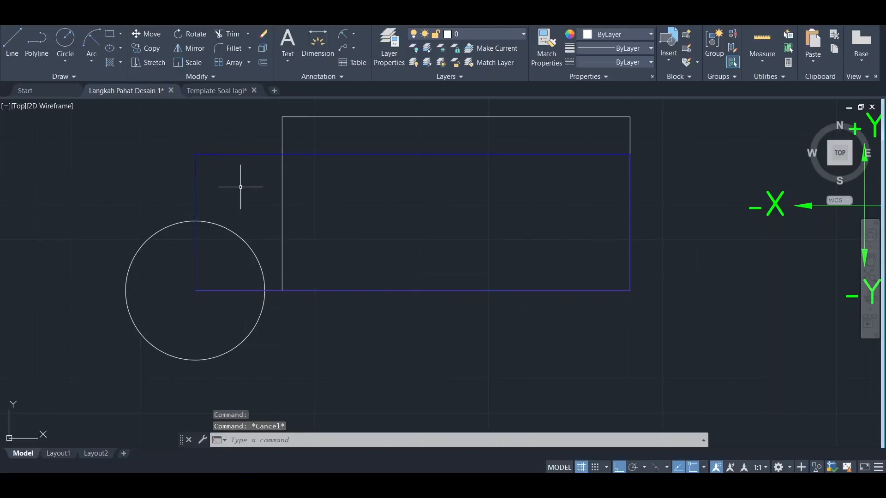
Draw a circle of radius 20 mm centred on the upper-left corner of the blue path.
{"action": "type", "text": "c"}
{"action": "key", "text": "Escape"}
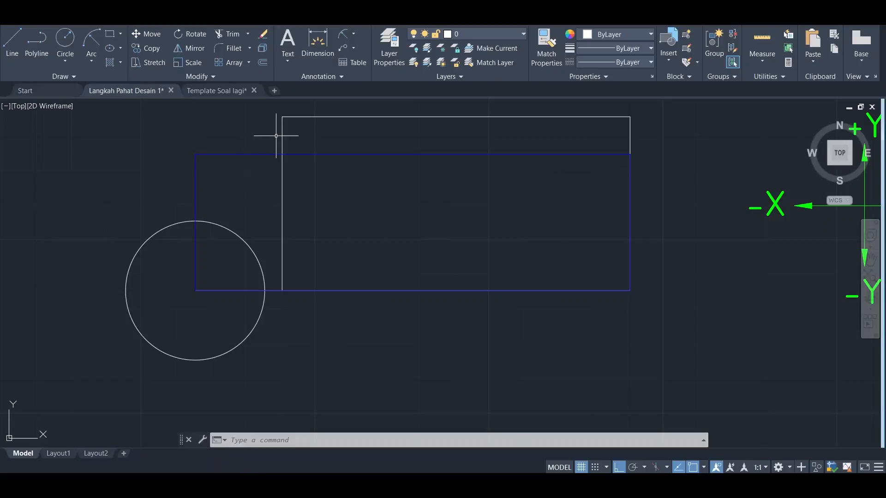
{"action": "scroll", "coordinate": [332, 229], "scroll_direction": "down", "scroll_amount": 2}
{"action": "key", "text": "Return"}
{"action": "left_click", "coordinate": [246, 184]}
{"action": "type", "text": "20"}
{"action": "key", "text": "Return"}
Draw circles of radius 20 mm centred on the upper-right and lower-right corners of the blue path.
{"action": "key", "text": "Return"}
{"action": "left_click", "coordinate": [516, 183]}
{"action": "type", "text": "20"}
{"action": "key", "text": "Return"}
{"action": "key", "text": "Return"}
{"action": "left_click", "coordinate": [516, 267]}
{"action": "type", "text": "20"}
{"action": "key", "text": "Return"}
Set the colour of the four corner circles to orange.
{"action": "left_click", "coordinate": [574, 137]}
{"action": "left_click", "coordinate": [544, 166]}
{"action": "left_click", "coordinate": [628, 35]}
{"action": "key", "text": "Escape"}
{"action": "key", "text": "Escape"}
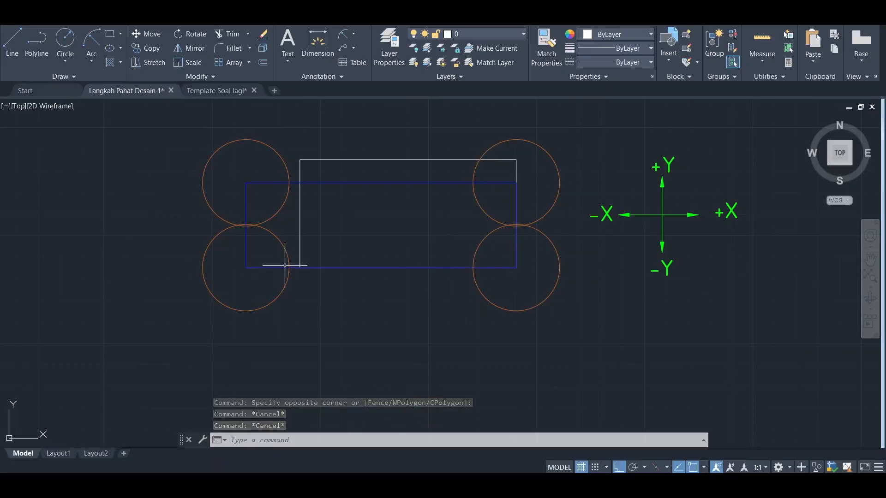
{"action": "scroll", "coordinate": [287, 257], "scroll_direction": "up", "scroll_amount": 2}
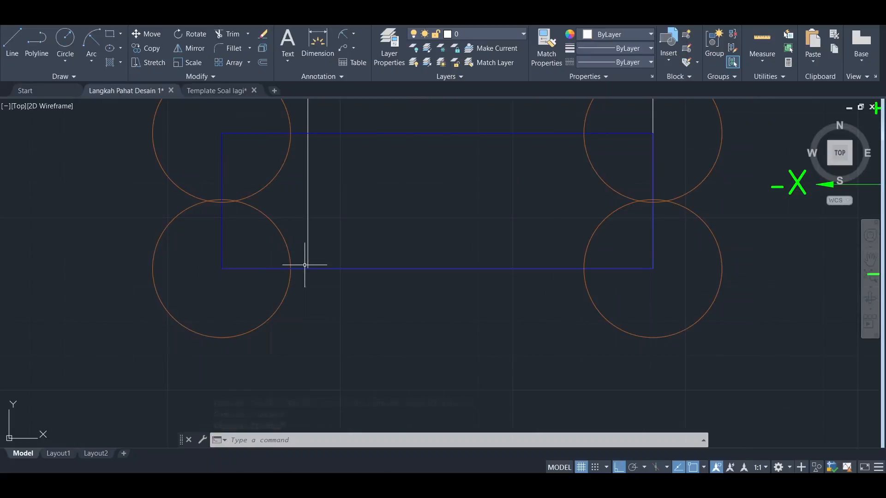
{"action": "scroll", "coordinate": [305, 266], "scroll_direction": "up", "scroll_amount": 1}
{"action": "scroll", "coordinate": [306, 207], "scroll_direction": "down", "scroll_amount": 3}
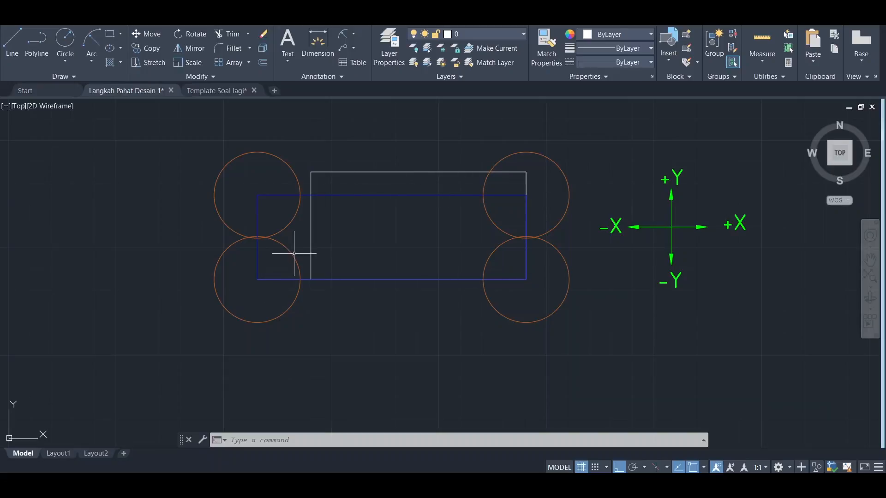
{"action": "scroll", "coordinate": [294, 253], "scroll_direction": "up", "scroll_amount": 2}
{"action": "scroll", "coordinate": [682, 227], "scroll_direction": "down", "scroll_amount": 2}
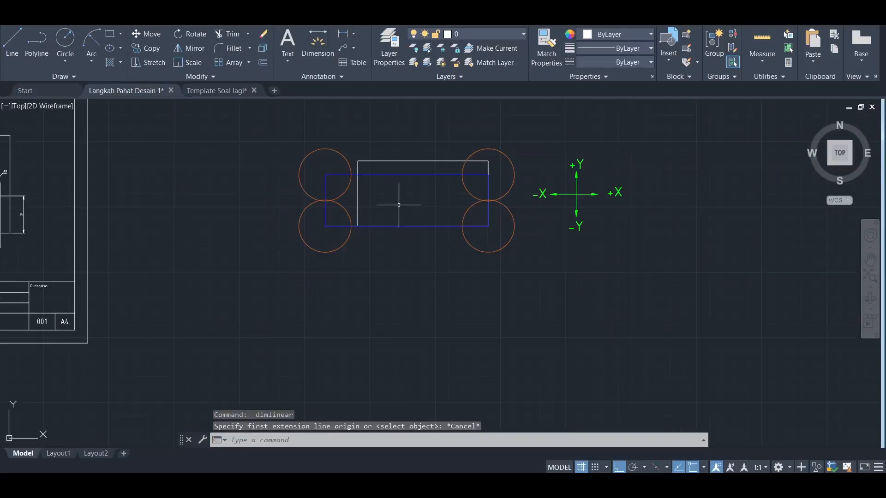
{"action": "scroll", "coordinate": [408, 197], "scroll_direction": "up", "scroll_amount": 2}
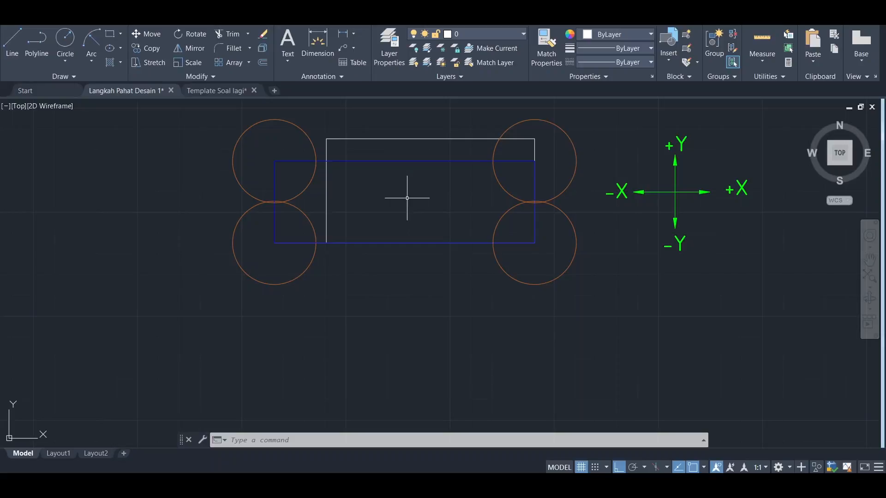
Add a linear dimension below the path for the horizontal distance from its lower-left corner to the workpiece's lower-left corner.
{"action": "scroll", "coordinate": [400, 198], "scroll_direction": "down", "scroll_amount": 2}
{"action": "scroll", "coordinate": [351, 206], "scroll_direction": "up", "scroll_amount": 2}
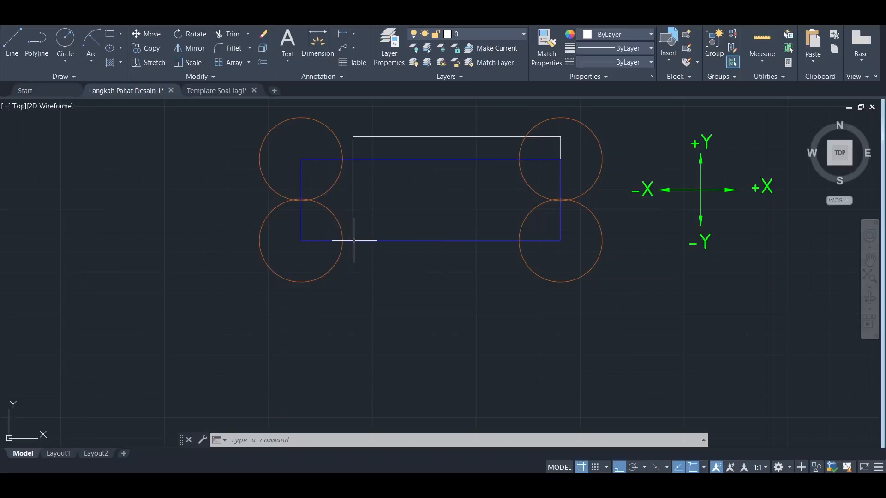
{"action": "scroll", "coordinate": [360, 235], "scroll_direction": "up", "scroll_amount": 2}
{"action": "scroll", "coordinate": [356, 237], "scroll_direction": "down", "scroll_amount": 2}
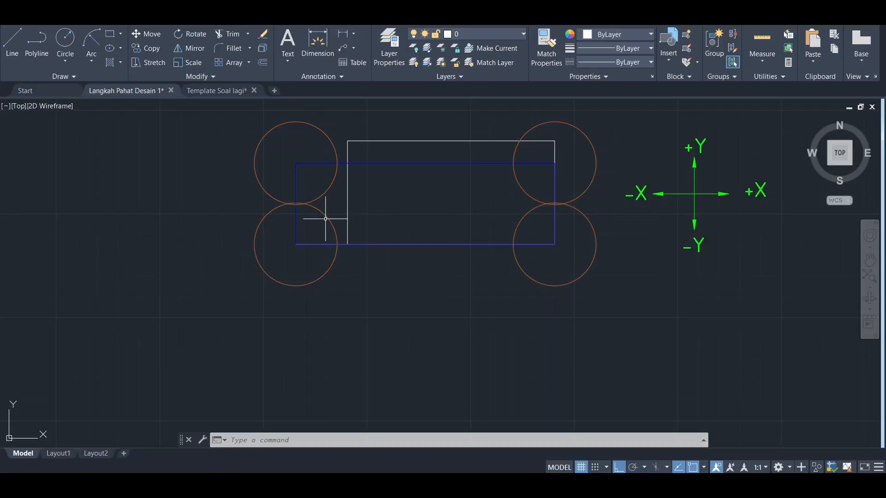
{"action": "type", "text": "dli"}
{"action": "key", "text": "Return"}
{"action": "left_click", "coordinate": [296, 244]}
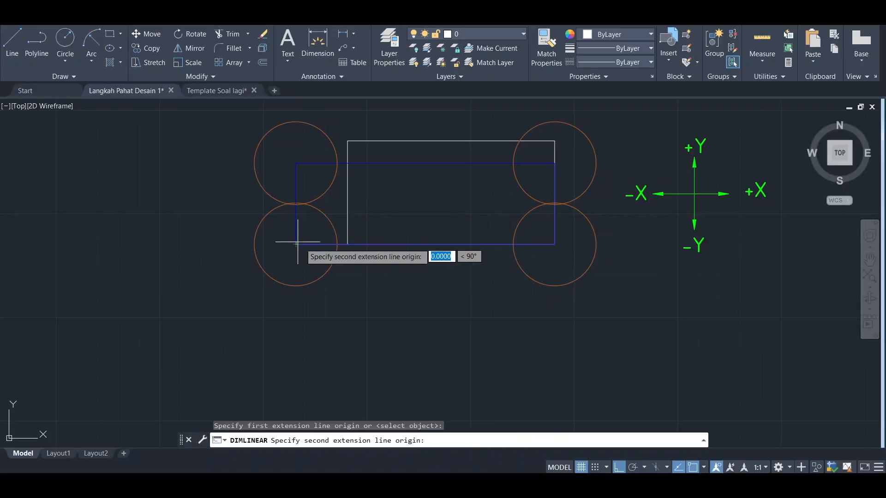
{"action": "left_click", "coordinate": [348, 244]}
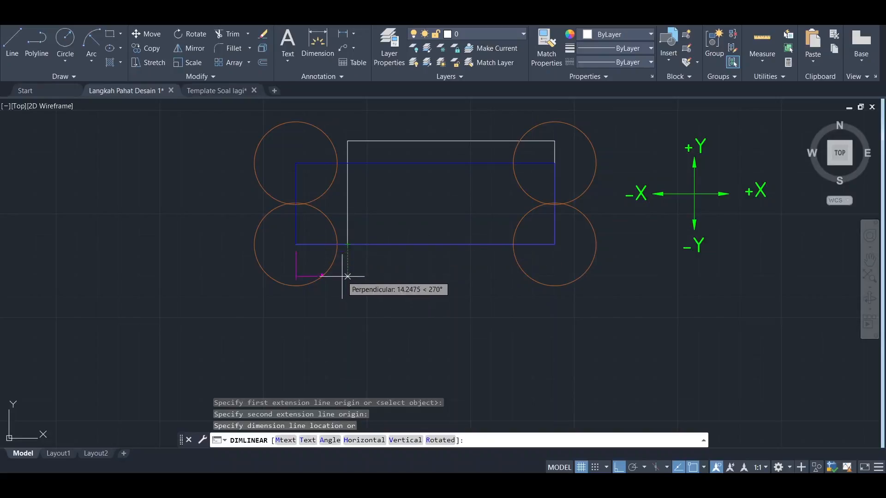
{"action": "left_click", "coordinate": [326, 292]}
{"action": "scroll", "coordinate": [340, 297], "scroll_direction": "up", "scroll_amount": 3}
{"action": "scroll", "coordinate": [399, 252], "scroll_direction": "down", "scroll_amount": 3}
Dimension the height of the blue path vertically between its lower-left and upper-left corners, placing the dimension outside the path.
{"action": "key", "text": "Return"}
{"action": "left_click", "coordinate": [347, 265]}
{"action": "left_click", "coordinate": [347, 186]}
{"action": "left_click", "coordinate": [285, 226]}
Dimension the workpiece's length horizontally from its lower-left corner to its right edge, in line with the first lower dimension.
{"action": "key", "text": "Return"}
{"action": "left_click", "coordinate": [399, 265]}
{"action": "left_click", "coordinate": [604, 185]}
{"action": "left_click", "coordinate": [461, 314]}
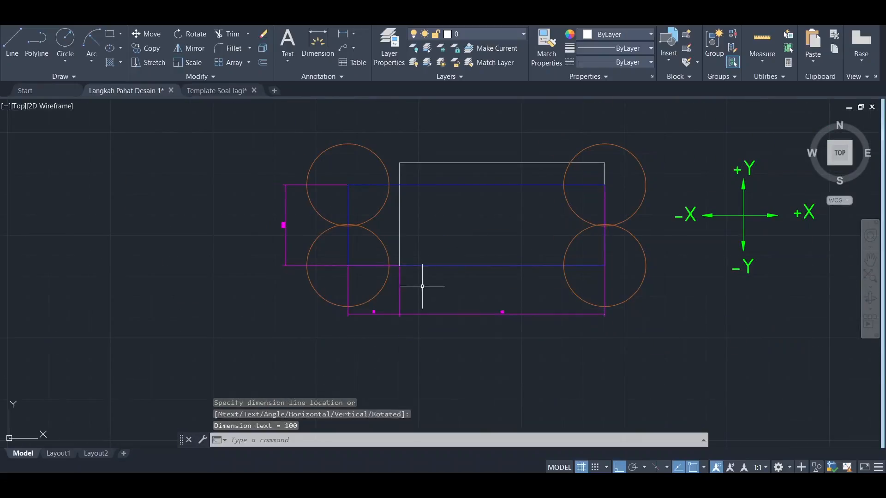
Examine the dimensioned facing path, its start at the workpiece's lower-left corner, and the cutter circles at the corners.
{"action": "scroll", "coordinate": [406, 306], "scroll_direction": "up", "scroll_amount": 2}
{"action": "scroll", "coordinate": [443, 243], "scroll_direction": "down", "scroll_amount": 2}
{"action": "scroll", "coordinate": [451, 241], "scroll_direction": "up", "scroll_amount": 4}
{"action": "scroll", "coordinate": [400, 221], "scroll_direction": "down", "scroll_amount": 2}
{"action": "scroll", "coordinate": [401, 221], "scroll_direction": "up", "scroll_amount": 3}
{"action": "scroll", "coordinate": [406, 292], "scroll_direction": "down", "scroll_amount": 2}
{"action": "scroll", "coordinate": [449, 234], "scroll_direction": "down", "scroll_amount": 1}
{"action": "scroll", "coordinate": [649, 198], "scroll_direction": "down", "scroll_amount": 3}
{"action": "scroll", "coordinate": [595, 200], "scroll_direction": "up", "scroll_amount": 6}
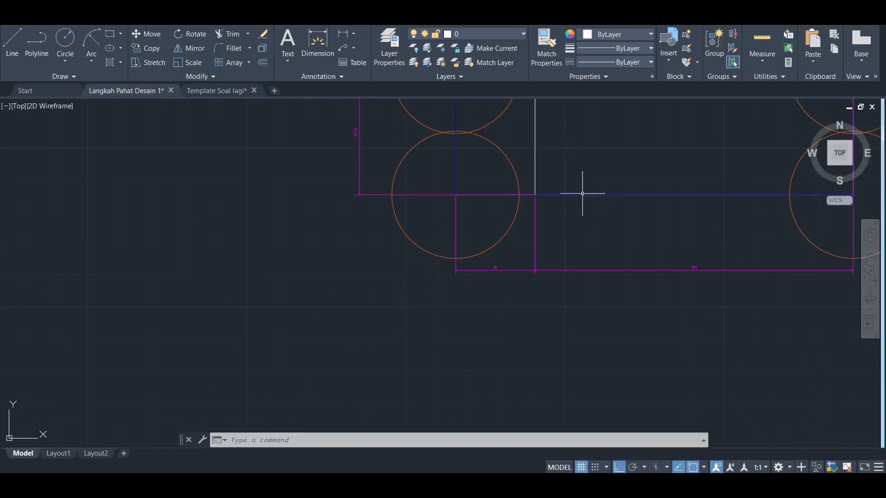
{"action": "scroll", "coordinate": [497, 299], "scroll_direction": "down", "scroll_amount": 2}
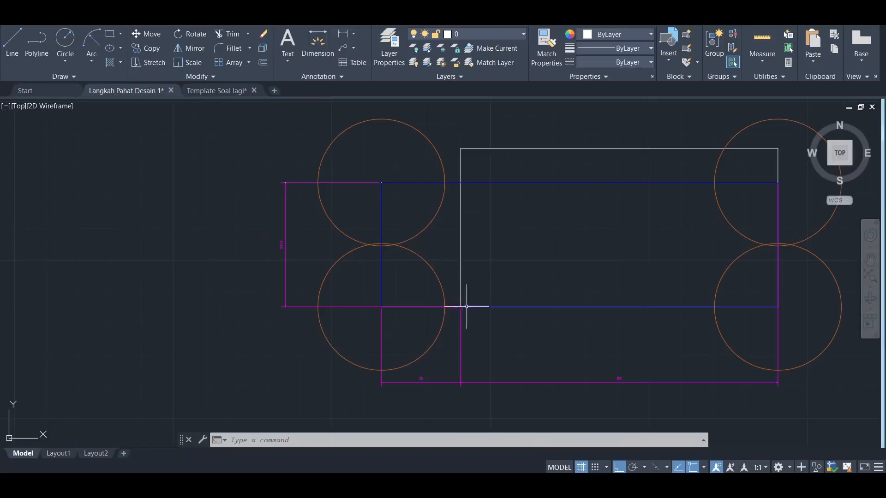
{"action": "scroll", "coordinate": [459, 308], "scroll_direction": "up", "scroll_amount": 2}
{"action": "scroll", "coordinate": [468, 307], "scroll_direction": "down", "scroll_amount": 2}
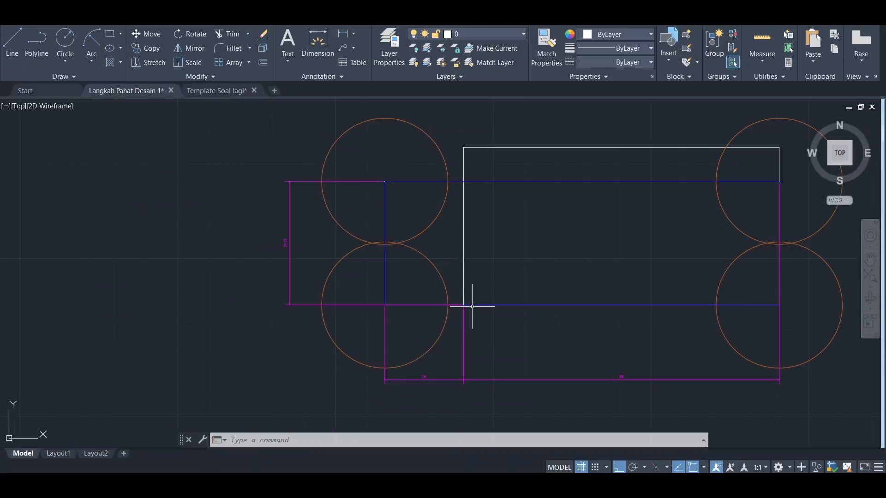
{"action": "scroll", "coordinate": [462, 304], "scroll_direction": "up", "scroll_amount": 4}
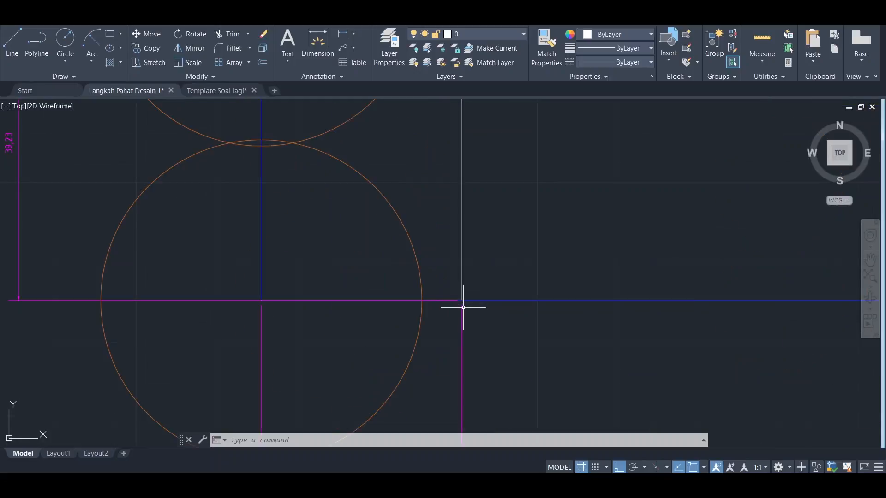
{"action": "scroll", "coordinate": [461, 297], "scroll_direction": "down", "scroll_amount": 2}
{"action": "scroll", "coordinate": [461, 296], "scroll_direction": "down", "scroll_amount": 3}
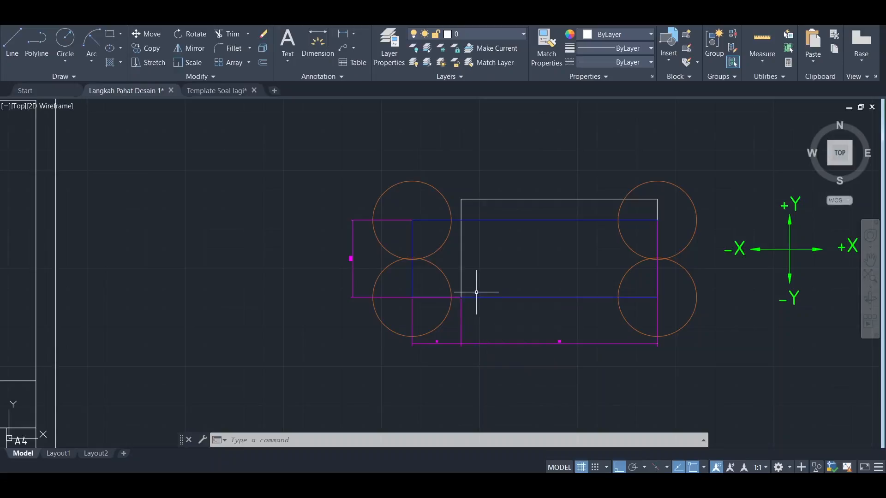
{"action": "scroll", "coordinate": [475, 297], "scroll_direction": "down", "scroll_amount": 2}
{"action": "scroll", "coordinate": [475, 300], "scroll_direction": "up", "scroll_amount": 6}
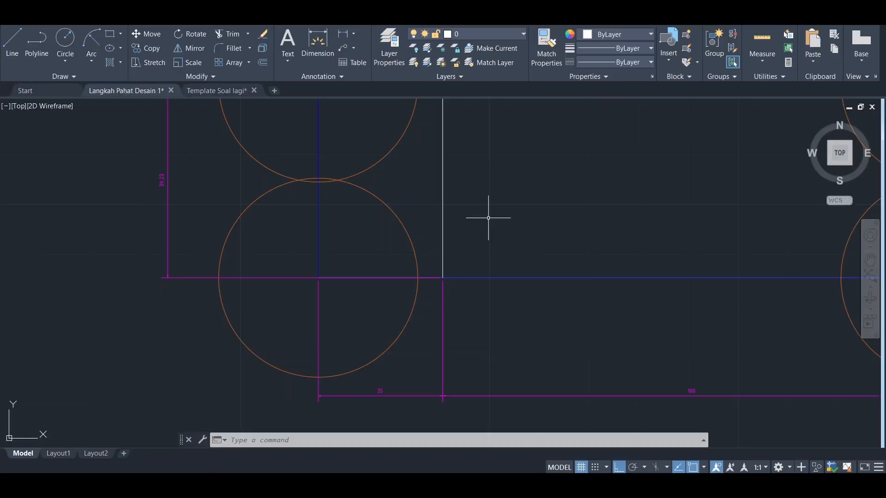
{"action": "scroll", "coordinate": [488, 218], "scroll_direction": "down", "scroll_amount": 7}
{"action": "scroll", "coordinate": [453, 233], "scroll_direction": "up", "scroll_amount": 5}
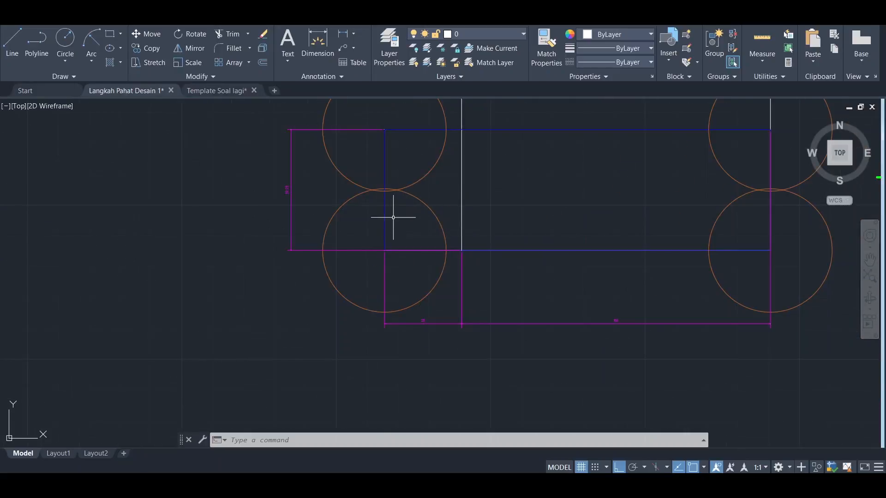
{"action": "scroll", "coordinate": [392, 226], "scroll_direction": "up", "scroll_amount": 2}
{"action": "scroll", "coordinate": [415, 192], "scroll_direction": "down", "scroll_amount": 4}
{"action": "scroll", "coordinate": [401, 204], "scroll_direction": "up", "scroll_amount": 4}
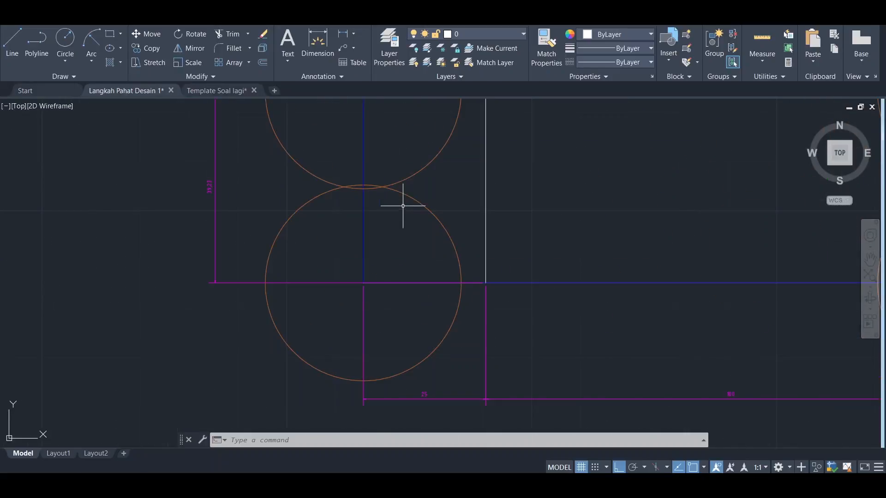
{"action": "scroll", "coordinate": [221, 180], "scroll_direction": "up", "scroll_amount": 2}
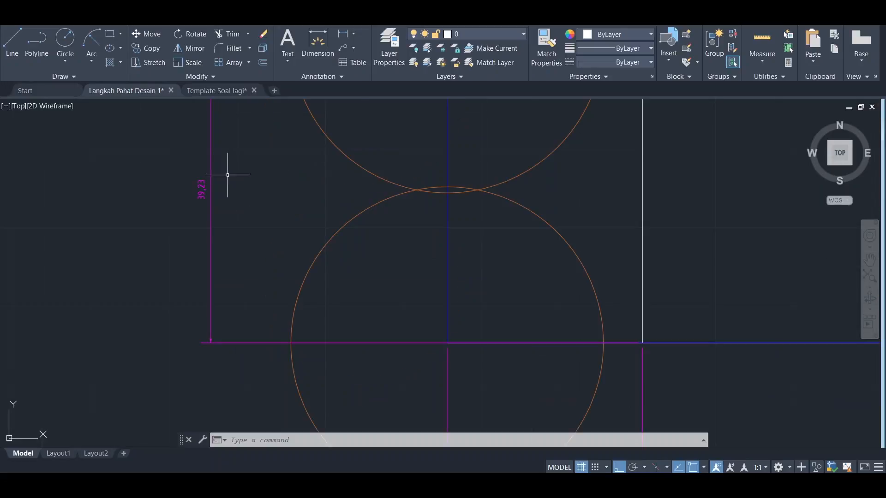
{"action": "scroll", "coordinate": [678, 166], "scroll_direction": "down", "scroll_amount": 4}
{"action": "scroll", "coordinate": [680, 168], "scroll_direction": "up", "scroll_amount": 5}
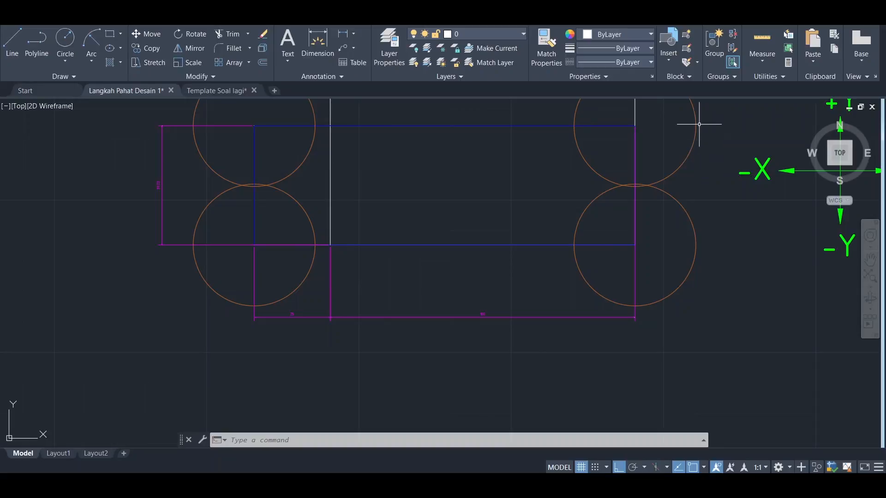
{"action": "left_click", "coordinate": [695, 127]}
{"action": "key", "text": "Escape"}
{"action": "key", "text": "Escape"}
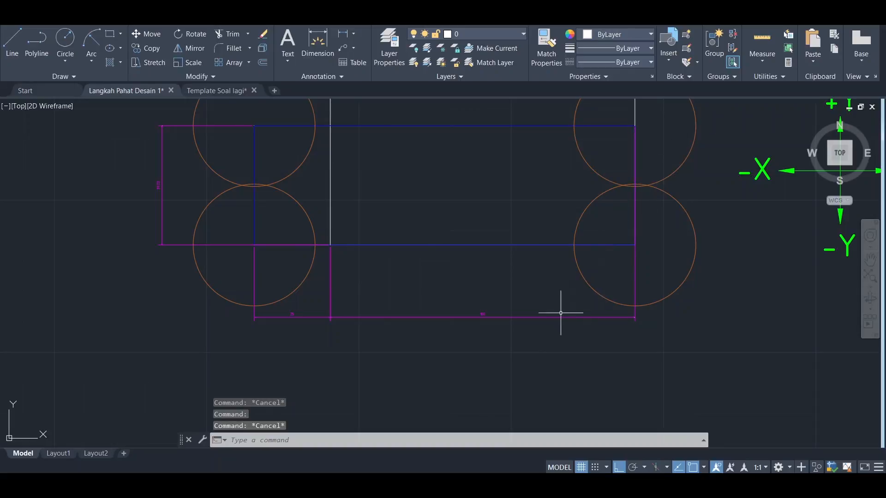
Examine the lower run of the facing path between the lower-right and lower-left cutter circles and its dimensions.
{"action": "scroll", "coordinate": [502, 311], "scroll_direction": "up", "scroll_amount": 6}
{"action": "scroll", "coordinate": [446, 305], "scroll_direction": "down", "scroll_amount": 6}
{"action": "scroll", "coordinate": [445, 305], "scroll_direction": "up", "scroll_amount": 6}
{"action": "scroll", "coordinate": [439, 306], "scroll_direction": "down", "scroll_amount": 6}
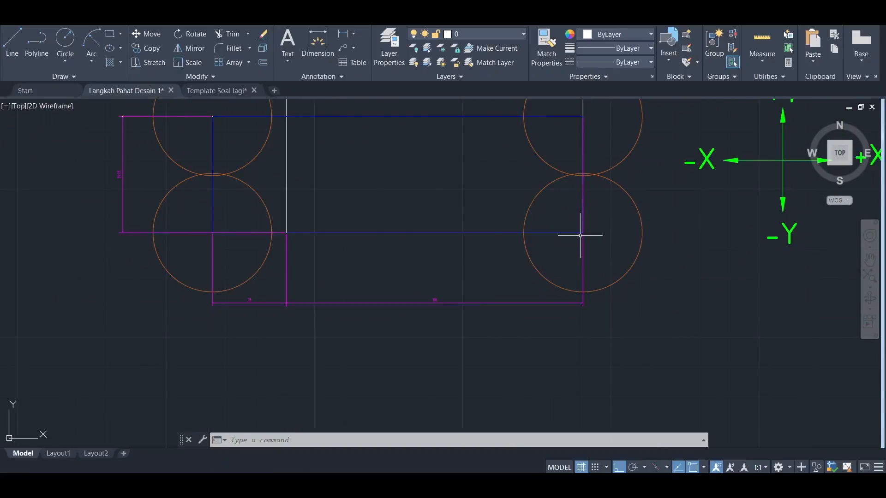
{"action": "scroll", "coordinate": [579, 235], "scroll_direction": "up", "scroll_amount": 2}
{"action": "scroll", "coordinate": [578, 240], "scroll_direction": "down", "scroll_amount": 2}
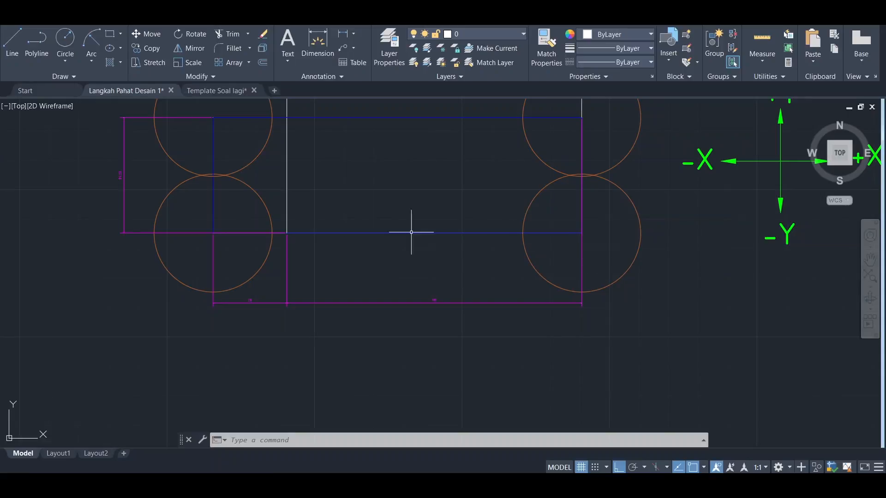
{"action": "scroll", "coordinate": [206, 277], "scroll_direction": "up", "scroll_amount": 6}
{"action": "scroll", "coordinate": [216, 262], "scroll_direction": "down", "scroll_amount": 6}
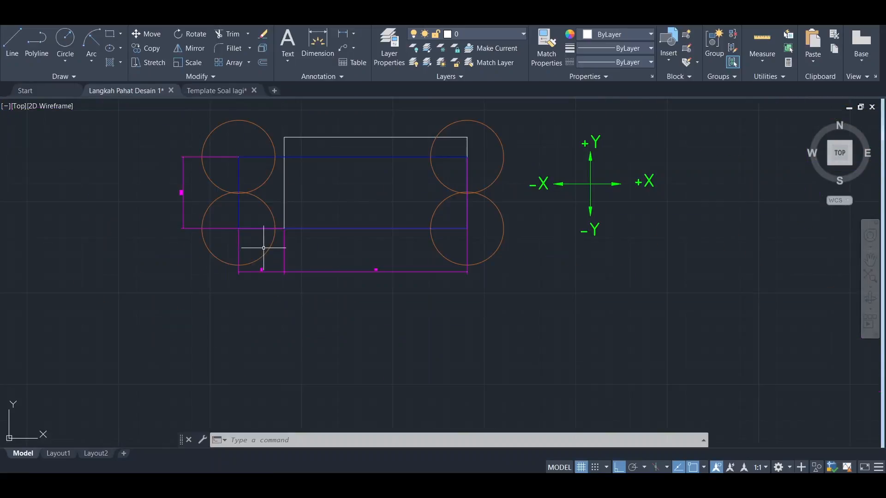
{"action": "scroll", "coordinate": [264, 247], "scroll_direction": "up", "scroll_amount": 8}
{"action": "scroll", "coordinate": [263, 247], "scroll_direction": "down", "scroll_amount": 4}
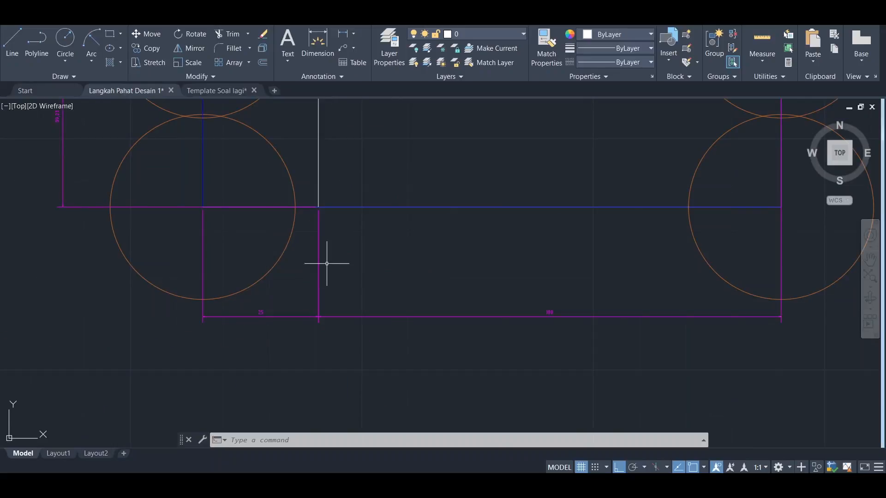
{"action": "scroll", "coordinate": [565, 231], "scroll_direction": "down", "scroll_amount": 4}
{"action": "scroll", "coordinate": [747, 232], "scroll_direction": "up", "scroll_amount": 3}
{"action": "scroll", "coordinate": [645, 240], "scroll_direction": "down", "scroll_amount": 3}
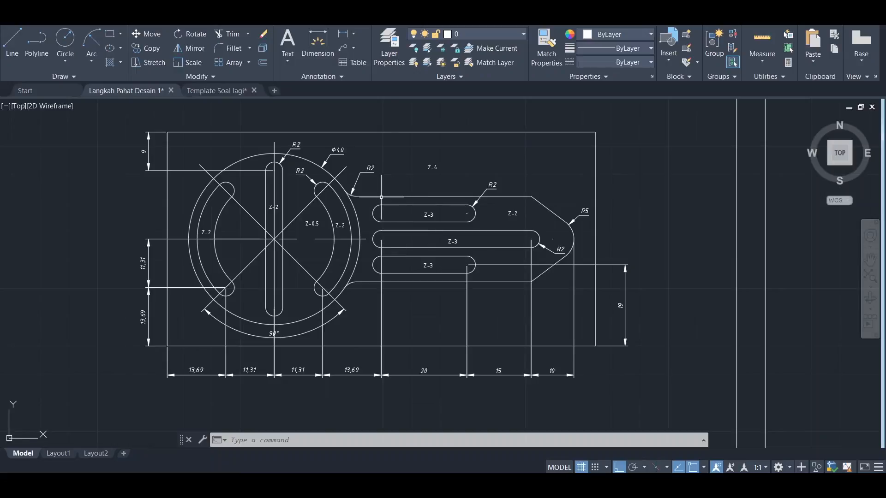
Highlight the 40 mm diameter circle outline on the dimensioned workpiece design for inspection.
{"action": "left_click", "coordinate": [313, 162]}
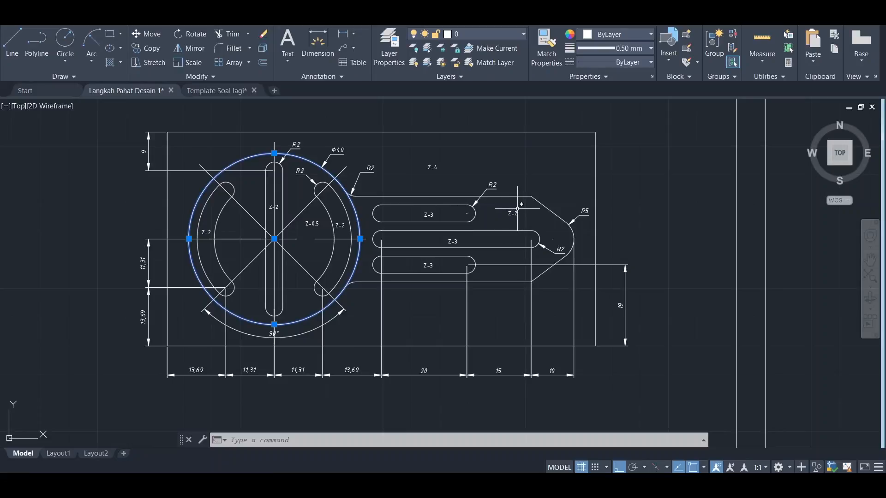
{"action": "left_click", "coordinate": [521, 207]}
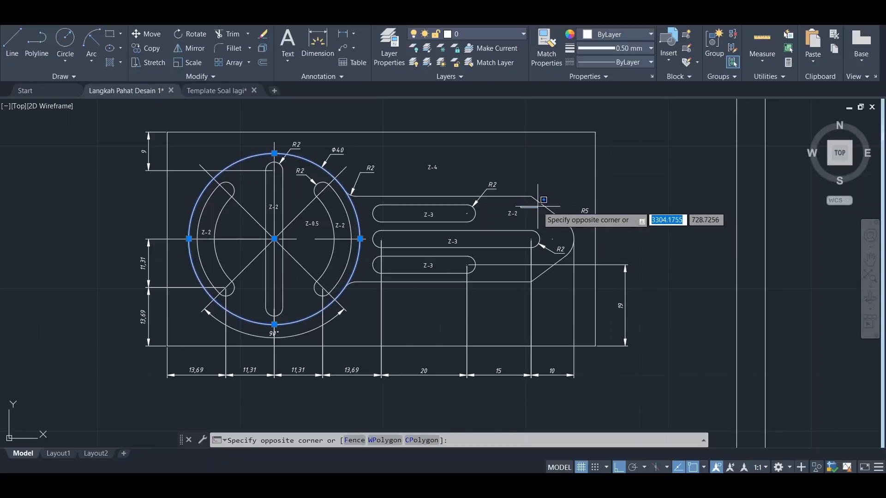
{"action": "key", "text": "Escape"}
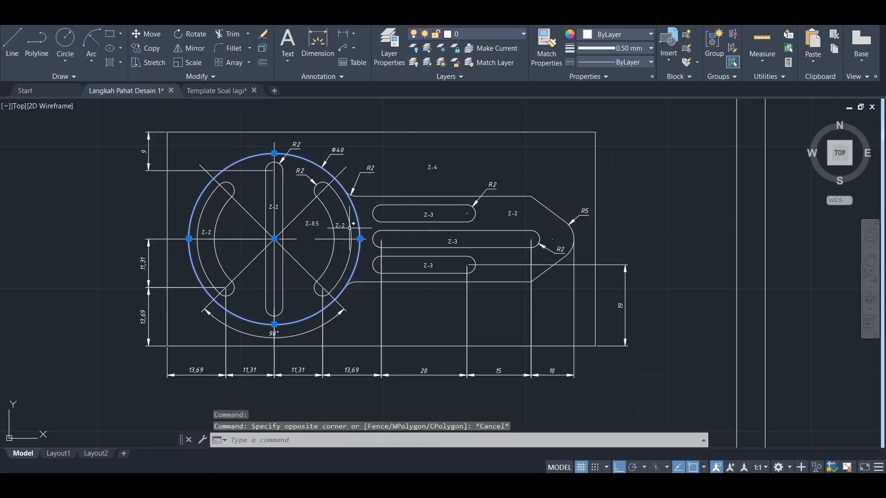
{"action": "right_click", "coordinate": [570, 222]}
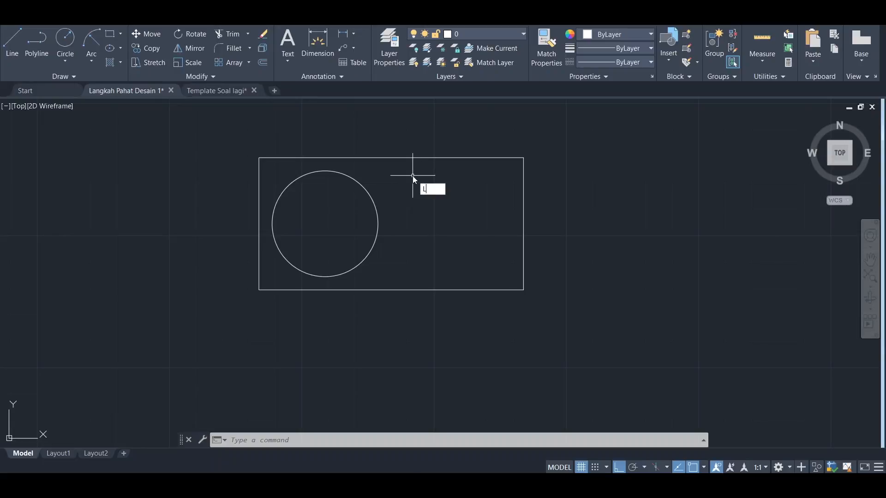
Draw a 25 mm horizontal line outward to the left from the workpiece rectangle's lower-left corner.
{"action": "key", "text": "Return"}
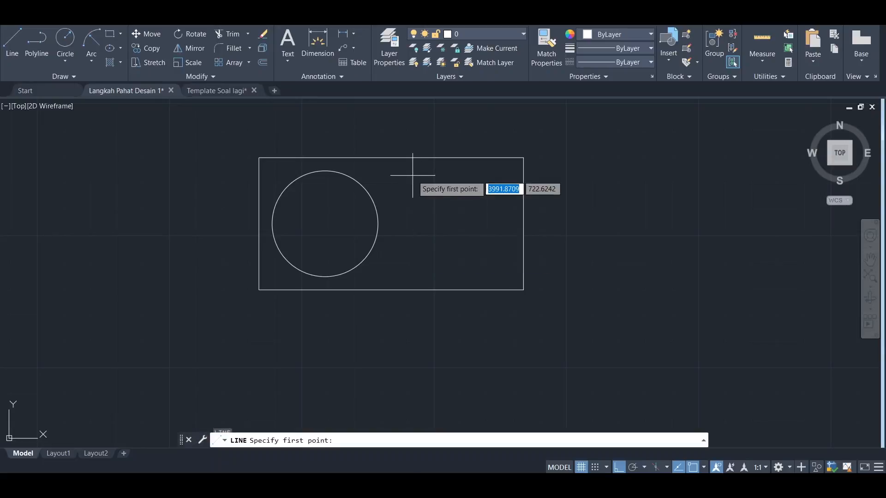
{"action": "left_click", "coordinate": [258, 289]}
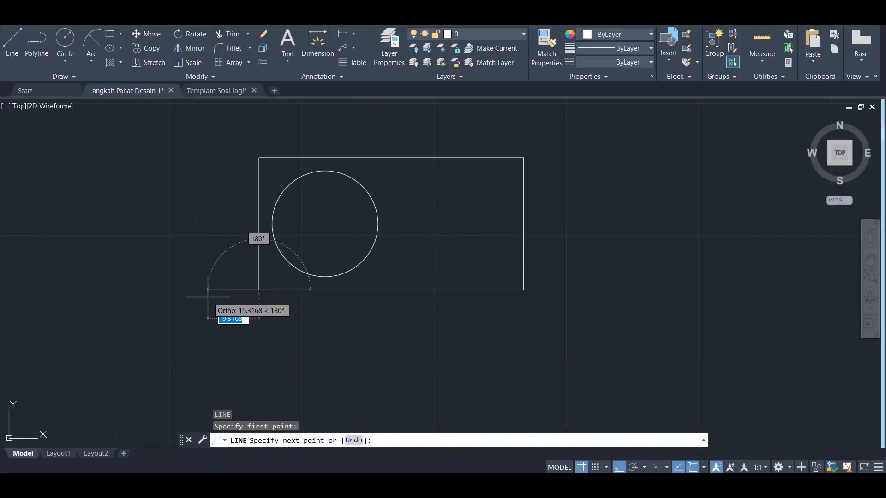
{"action": "type", "text": "25"}
{"action": "key", "text": "Return"}
{"action": "key", "text": "Escape"}
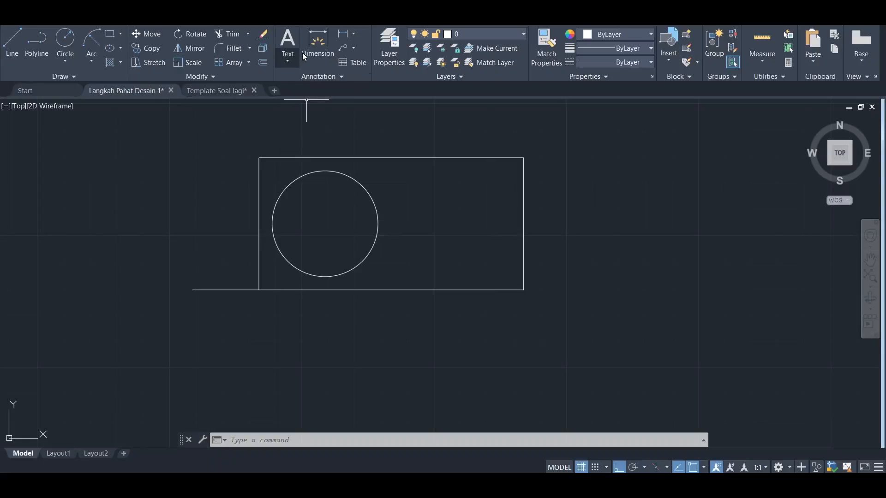
Offset the circle inside the workpiece rectangle outward by 20 mm.
{"action": "type", "text": "o"}
{"action": "key", "text": "Return"}
{"action": "type", "text": "20"}
{"action": "key", "text": "Return"}
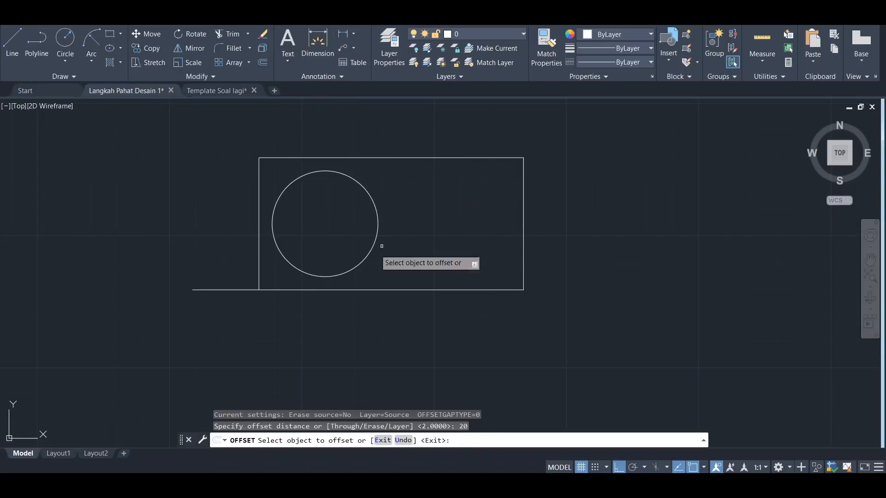
{"action": "left_click", "coordinate": [357, 263]}
{"action": "left_click", "coordinate": [542, 250]}
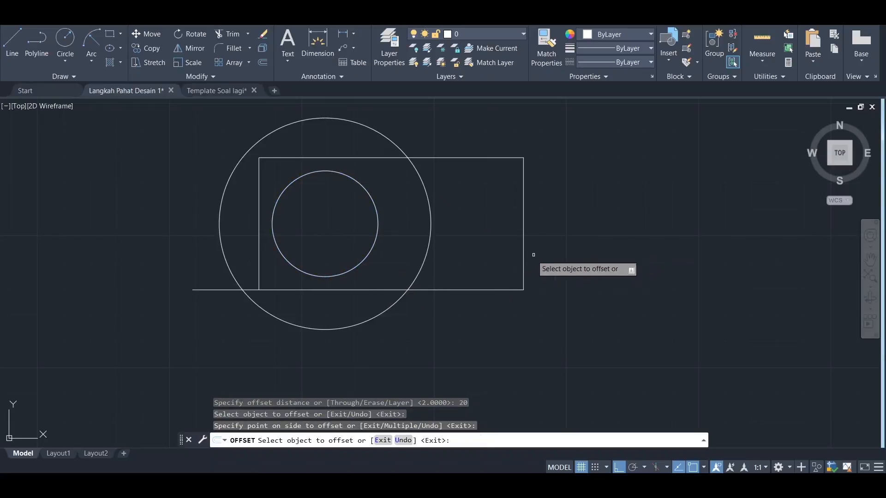
{"action": "key", "text": "Escape"}
{"action": "key", "text": "Escape"}
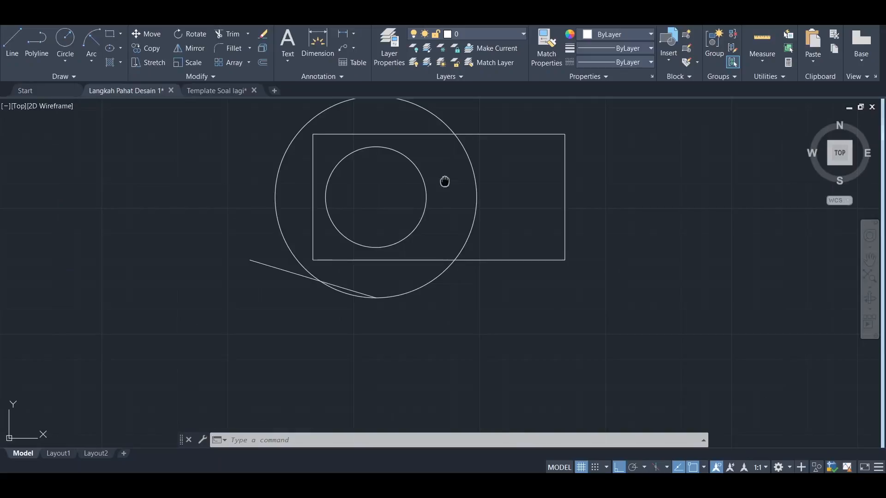
Draw a circle of radius 20 mm centred on the left end of the slanted approach line.
{"action": "middle_click_drag", "start_coordinate": [445, 179], "coordinate": [448, 225]}
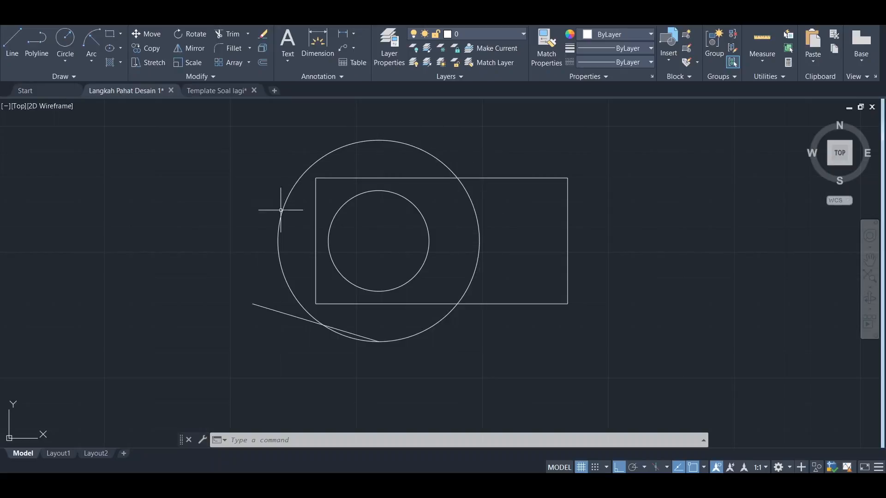
{"action": "key", "text": "Escape"}
{"action": "key", "text": "Escape"}
{"action": "type", "text": "C"}
{"action": "key", "text": "Return"}
{"action": "left_click", "coordinate": [253, 304]}
{"action": "left_click", "coordinate": [288, 270]}
Draw circles of radius 20 mm centred on the lowest and rightmost points of the offset circle.
{"action": "key", "text": "Return"}
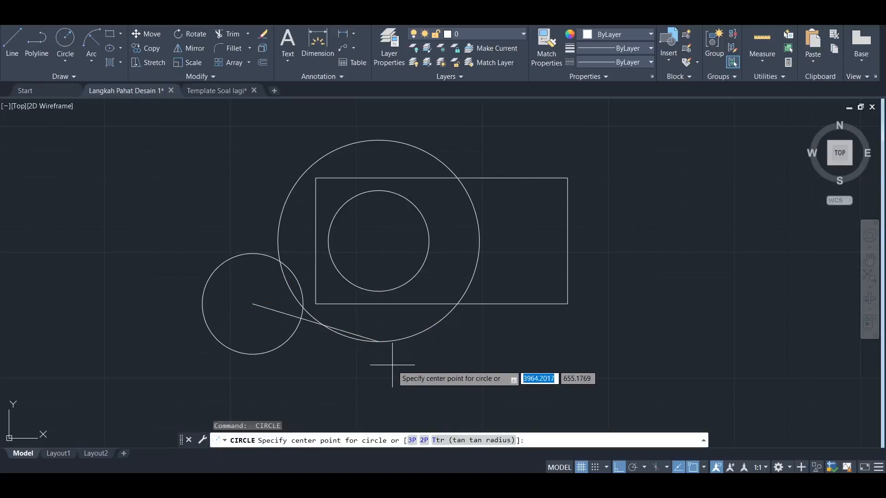
{"action": "left_click", "coordinate": [378, 342]}
{"action": "key", "text": "Return"}
{"action": "key", "text": "Return"}
{"action": "left_click", "coordinate": [480, 241]}
{"action": "key", "text": "Return"}
Try placing a 20 mm radius circle at the top of the offset circle and delete it.
{"action": "key", "text": "Return"}
{"action": "left_click", "coordinate": [378, 140]}
{"action": "key", "text": "Return"}
{"action": "scroll", "coordinate": [399, 192], "scroll_direction": "up", "scroll_amount": 4}
{"action": "scroll", "coordinate": [415, 203], "scroll_direction": "down", "scroll_amount": 2}
{"action": "left_click", "coordinate": [424, 207]}
{"action": "left_click", "coordinate": [419, 200]}
{"action": "key", "text": "Delete"}
{"action": "key", "text": "Return"}
{"action": "key", "text": "Escape"}
{"action": "key", "text": "Escape"}
{"action": "key", "text": "Escape"}
Draw circles of radius 20 mm centred on the topmost and leftmost points of the offset circle.
{"action": "type", "text": "c"}
{"action": "key", "text": "Return"}
{"action": "left_click", "coordinate": [368, 154]}
{"action": "key", "text": "Return"}
{"action": "key", "text": "Return"}
{"action": "left_click", "coordinate": [207, 315]}
{"action": "key", "text": "Return"}
{"action": "key", "text": "Escape"}
{"action": "key", "text": "Escape"}
{"action": "scroll", "coordinate": [364, 243], "scroll_direction": "down", "scroll_amount": 6}
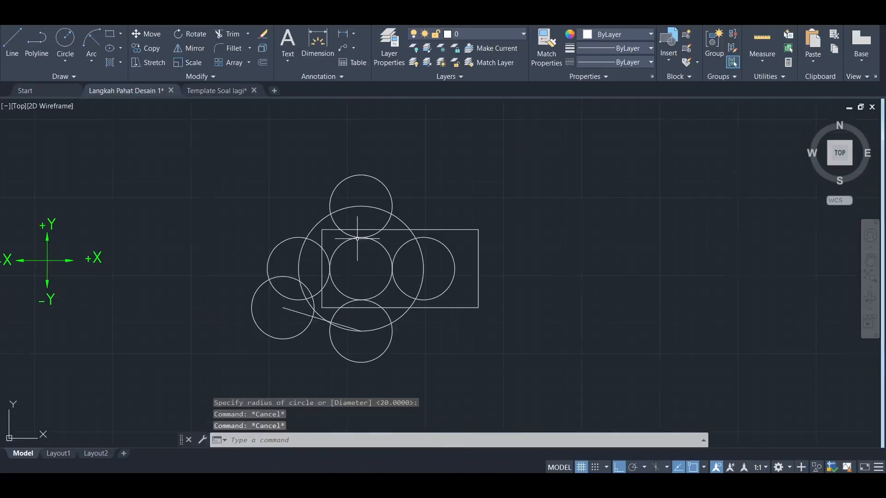
{"action": "scroll", "coordinate": [390, 323], "scroll_direction": "up", "scroll_amount": 4}
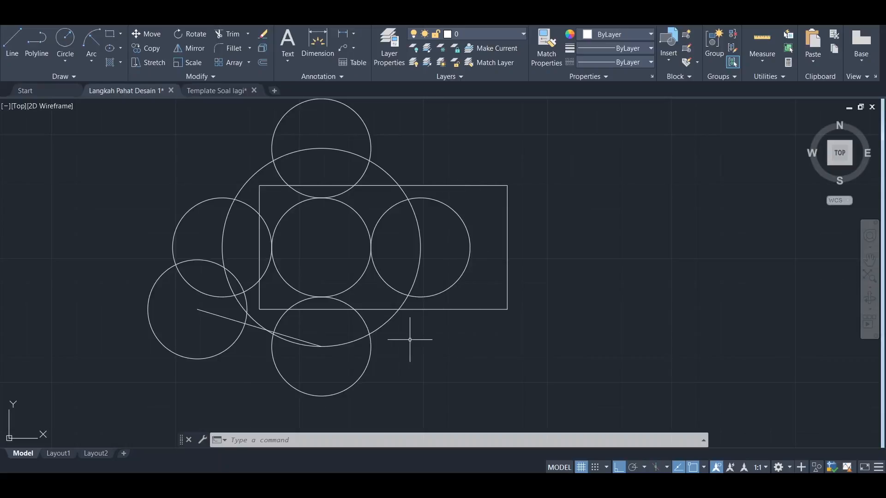
Draw a line path from the offset circle's lowest point right to below its rightmost point and up to the rectangle's top edge.
{"action": "scroll", "coordinate": [450, 220], "scroll_direction": "down", "scroll_amount": 3}
{"action": "scroll", "coordinate": [442, 168], "scroll_direction": "up", "scroll_amount": 6}
{"action": "scroll", "coordinate": [446, 170], "scroll_direction": "down", "scroll_amount": 5}
{"action": "scroll", "coordinate": [448, 288], "scroll_direction": "up", "scroll_amount": 5}
{"action": "type", "text": ";"}
{"action": "key", "text": "Return"}
{"action": "key", "text": "Escape"}
{"action": "key", "text": "Escape"}
{"action": "key", "text": "Escape"}
{"action": "type", "text": "L"}
{"action": "key", "text": "Return"}
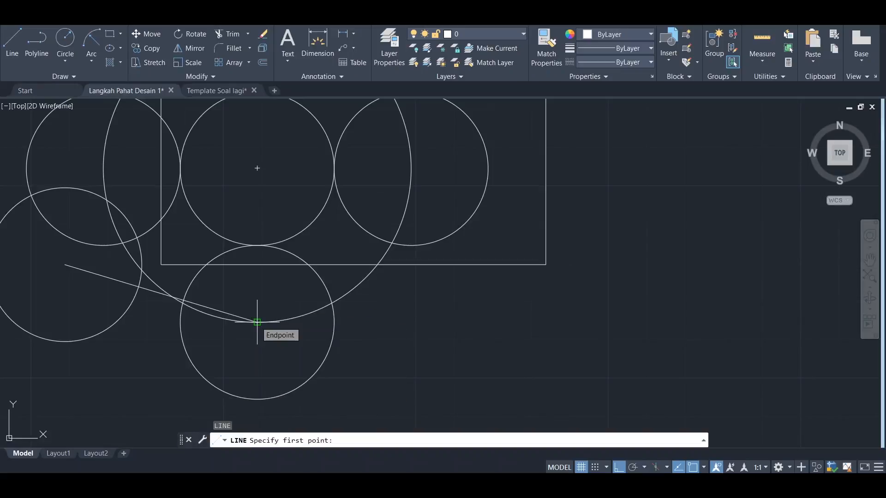
{"action": "left_click", "coordinate": [257, 322]}
{"action": "left_click", "coordinate": [410, 321]}
{"action": "middle_click_drag", "start_coordinate": [426, 119], "coordinate": [407, 294]}
{"action": "left_click", "coordinate": [392, 246]}
Continue the line path 20 mm to the right, straight down to the lower line's level, and back to the first vertical line.
{"action": "scroll", "coordinate": [455, 227], "scroll_direction": "down", "scroll_amount": 2}
{"action": "scroll", "coordinate": [458, 237], "scroll_direction": "up", "scroll_amount": 9}
{"action": "scroll", "coordinate": [442, 240], "scroll_direction": "down", "scroll_amount": 8}
{"action": "type", "text": "20"}
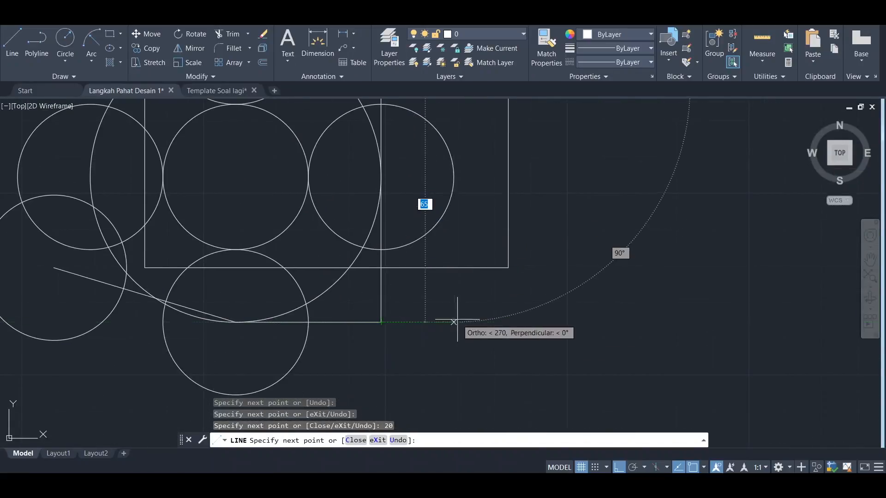
{"action": "key", "text": "Return"}
{"action": "scroll", "coordinate": [549, 254], "scroll_direction": "down", "scroll_amount": 3}
{"action": "scroll", "coordinate": [510, 203], "scroll_direction": "up", "scroll_amount": 3}
{"action": "key", "text": "Escape"}
Draw circles of radius 20 mm centred on the lower and upper ends of the first vertical path line.
{"action": "type", "text": "c"}
{"action": "key", "text": "Return"}
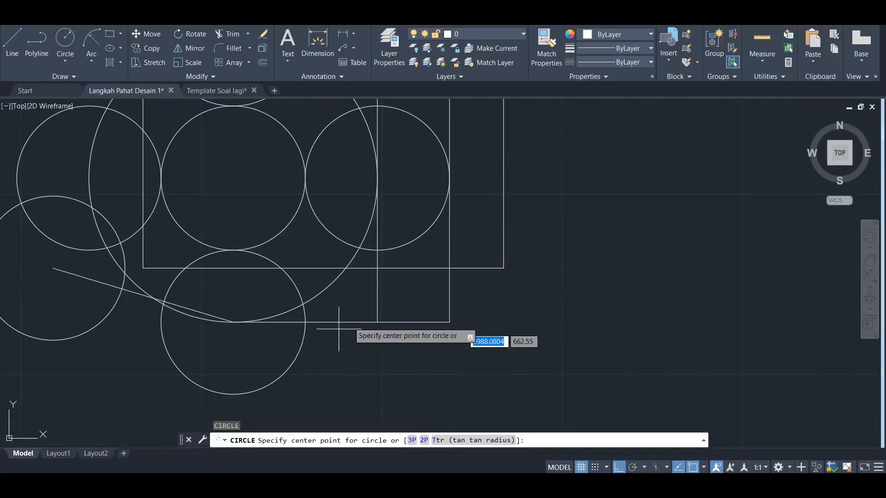
{"action": "left_click", "coordinate": [377, 322]}
{"action": "type", "text": "20"}
{"action": "key", "text": "Return"}
{"action": "key", "text": "Return"}
{"action": "middle_click_drag", "start_coordinate": [407, 195], "coordinate": [413, 333]}
{"action": "left_click", "coordinate": [384, 226]}
{"action": "type", "text": "20"}
{"action": "key", "text": "Return"}
Draw circles of radius 20 mm centred on the upper and lower ends of the second vertical path line.
{"action": "key", "text": "Return"}
{"action": "left_click", "coordinate": [456, 227]}
{"action": "left_click", "coordinate": [383, 227]}
{"action": "scroll", "coordinate": [441, 144], "scroll_direction": "down", "scroll_amount": 6}
{"action": "scroll", "coordinate": [455, 214], "scroll_direction": "up", "scroll_amount": 6}
{"action": "key", "text": "Return"}
{"action": "left_click", "coordinate": [413, 244]}
{"action": "left_click", "coordinate": [341, 244]}
Select the slanted approach line, offset circle and all straight path lines and set their colour to blue.
{"action": "scroll", "coordinate": [571, 268], "scroll_direction": "down", "scroll_amount": 6}
{"action": "scroll", "coordinate": [532, 218], "scroll_direction": "up", "scroll_amount": 4}
{"action": "scroll", "coordinate": [529, 218], "scroll_direction": "up", "scroll_amount": 2}
{"action": "scroll", "coordinate": [530, 234], "scroll_direction": "down", "scroll_amount": 4}
{"action": "scroll", "coordinate": [524, 315], "scroll_direction": "up", "scroll_amount": 4}
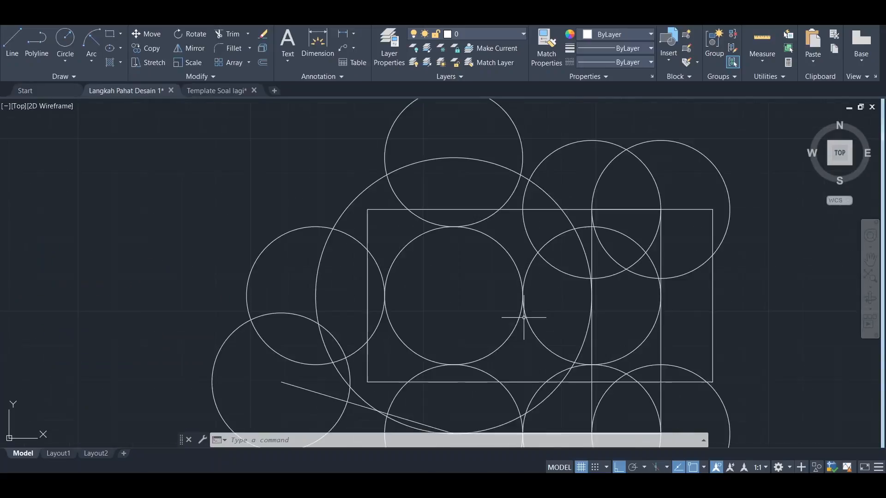
{"action": "middle_click_drag", "start_coordinate": [370, 368], "coordinate": [370, 207]}
{"action": "left_click", "coordinate": [378, 234]}
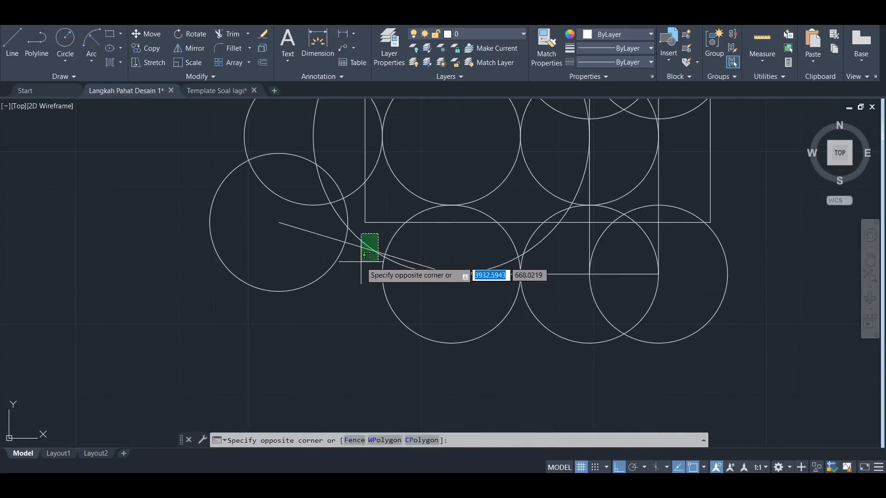
{"action": "left_click", "coordinate": [361, 261]}
{"action": "left_click", "coordinate": [558, 260]}
{"action": "left_click", "coordinate": [556, 288]}
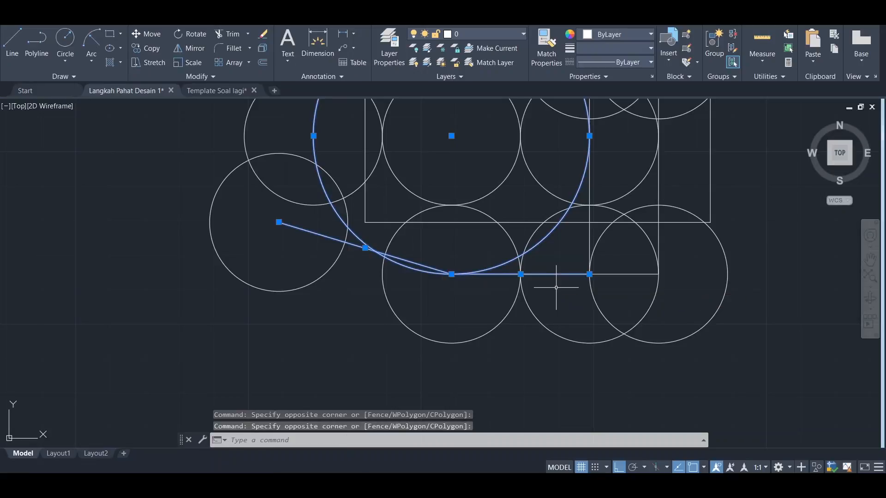
{"action": "left_click", "coordinate": [636, 274]}
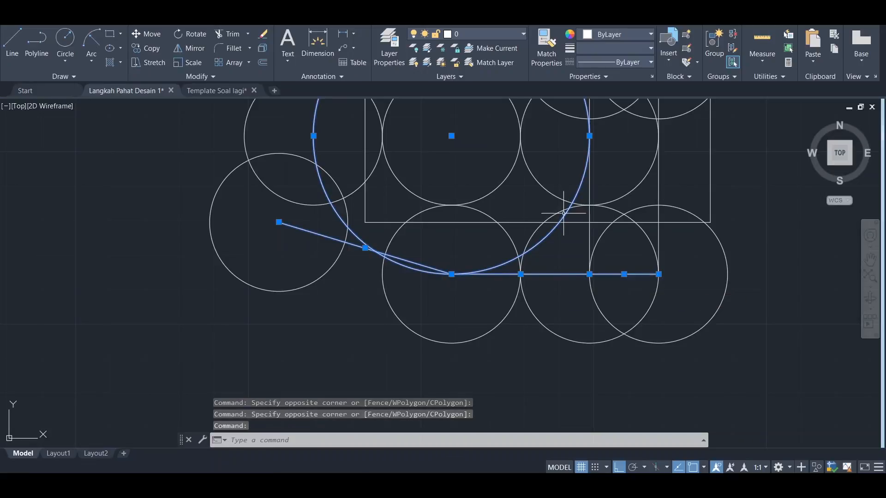
{"action": "left_click", "coordinate": [589, 226]}
{"action": "middle_click_drag", "start_coordinate": [661, 148], "coordinate": [648, 240]}
{"action": "left_click", "coordinate": [611, 142]}
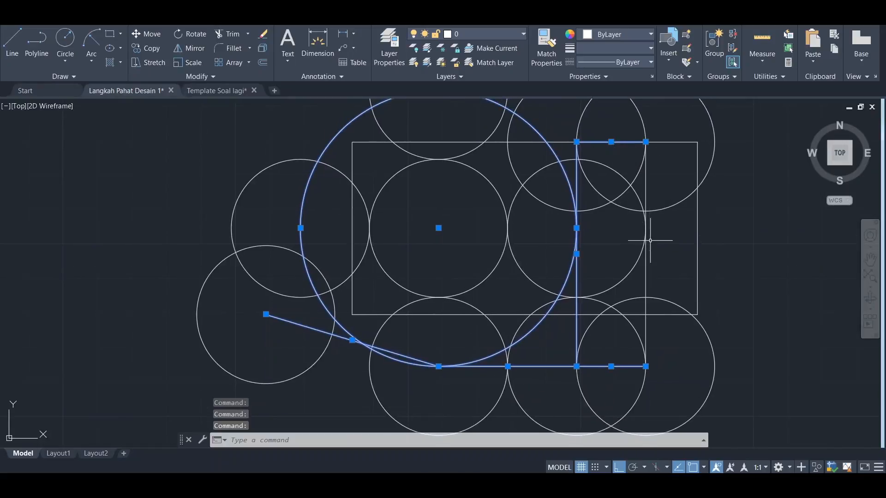
{"action": "left_click", "coordinate": [646, 273]}
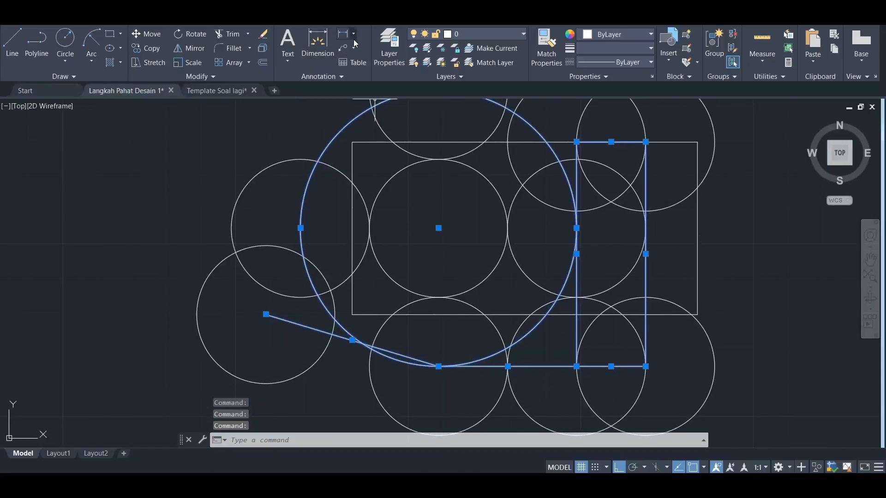
{"action": "left_click", "coordinate": [616, 34]}
{"action": "left_click", "coordinate": [636, 150]}
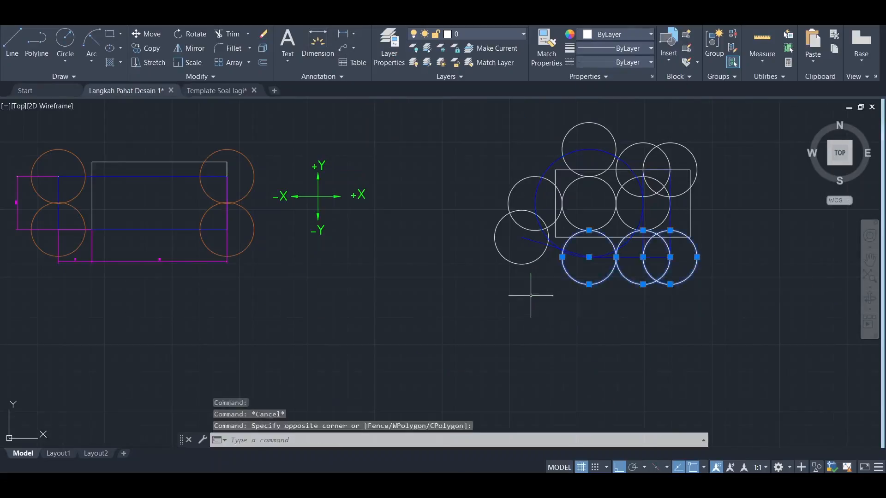
Select all the cutter circles along the path and set their colour to orange 205,105,40.
{"action": "left_click", "coordinate": [529, 285]}
{"action": "left_click", "coordinate": [514, 244]}
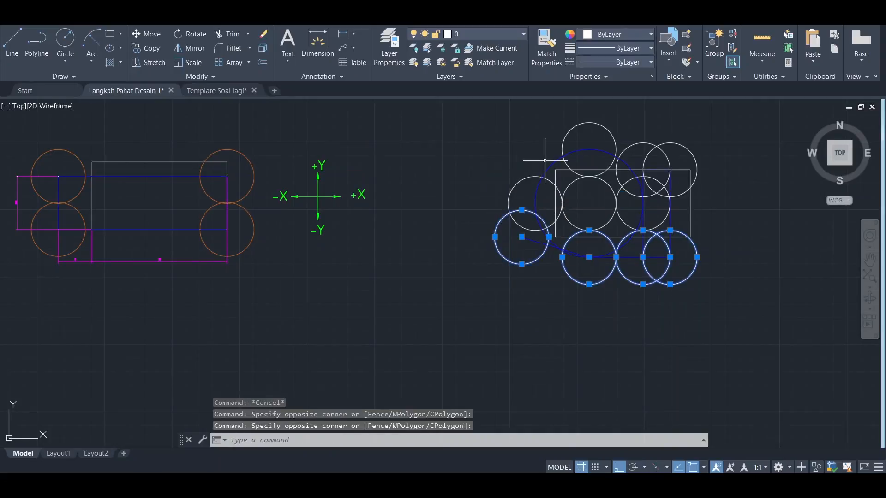
{"action": "left_click", "coordinate": [517, 169]}
{"action": "left_click", "coordinate": [511, 197]}
{"action": "left_click", "coordinate": [608, 130]}
{"action": "left_click", "coordinate": [696, 136]}
{"action": "left_click", "coordinate": [658, 159]}
{"action": "scroll", "coordinate": [664, 215], "scroll_direction": "up", "scroll_amount": 4}
{"action": "left_click", "coordinate": [667, 230]}
{"action": "left_click", "coordinate": [615, 34]}
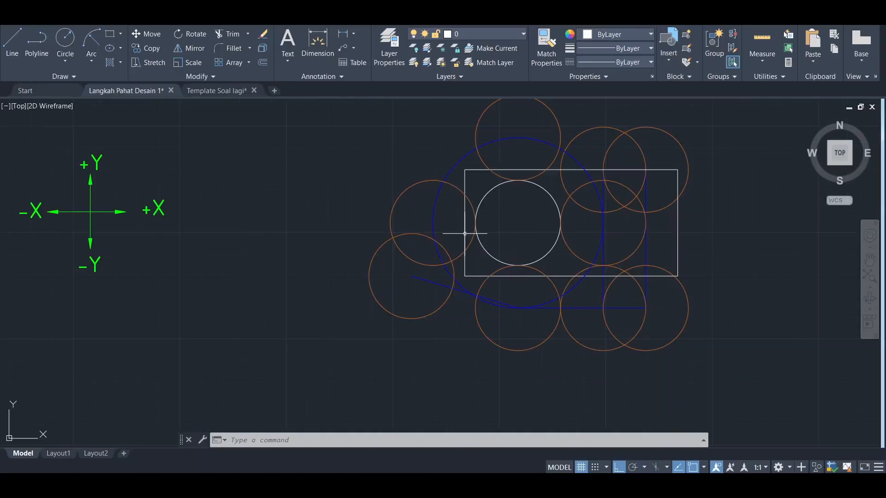
Add horizontal linear dimensions from the rectangle's lower-left corner to the approach line's start and to the circular path's lowest point.
{"action": "scroll", "coordinate": [519, 256], "scroll_direction": "up", "scroll_amount": 2}
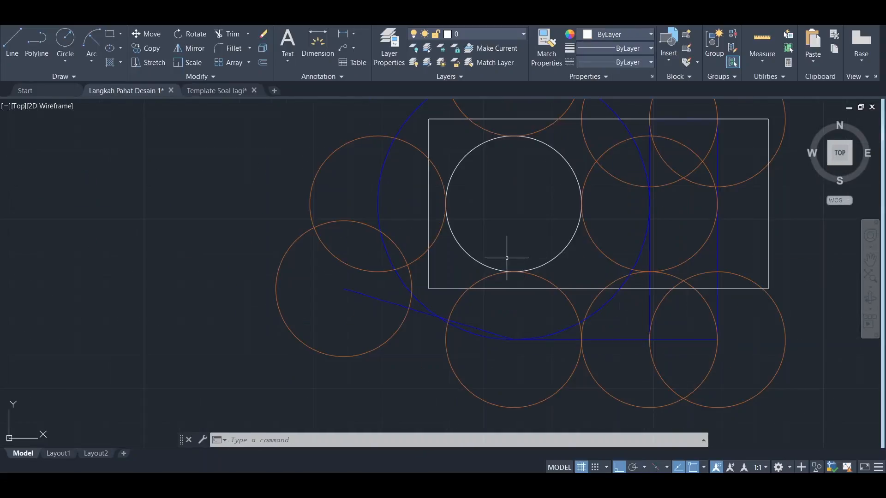
{"action": "left_click", "coordinate": [348, 36]}
{"action": "scroll", "coordinate": [454, 342], "scroll_direction": "up", "scroll_amount": 5}
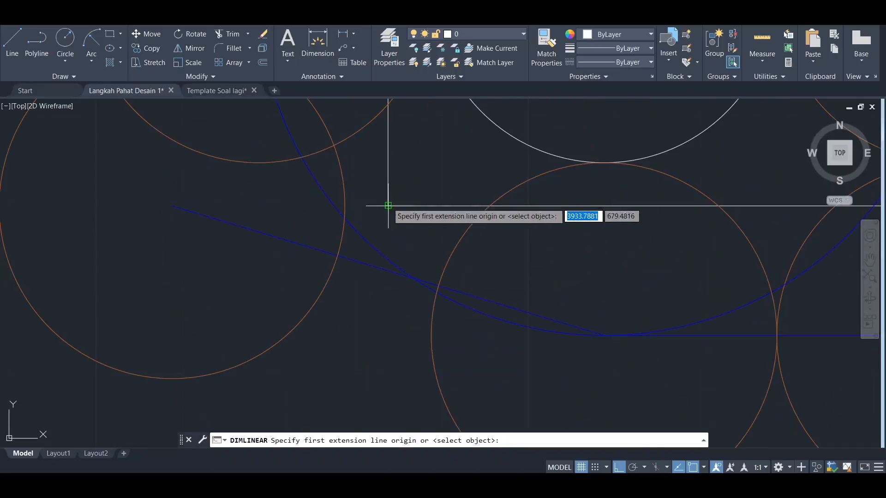
{"action": "left_click", "coordinate": [389, 205]}
{"action": "left_click", "coordinate": [171, 204]}
{"action": "scroll", "coordinate": [260, 335], "scroll_direction": "down", "scroll_amount": 5}
{"action": "middle_click_drag", "start_coordinate": [291, 259], "coordinate": [294, 207]}
{"action": "left_click", "coordinate": [300, 307]}
{"action": "key", "text": "Return"}
{"action": "left_click", "coordinate": [411, 224]}
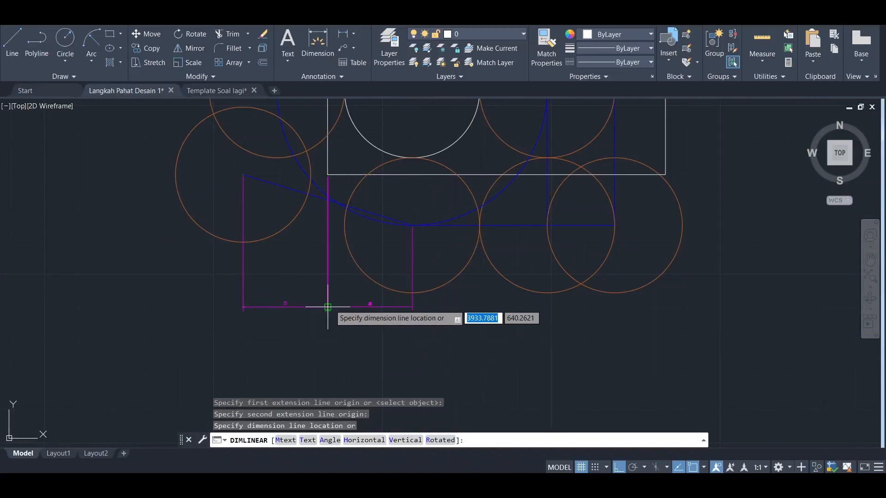
{"action": "left_click", "coordinate": [328, 307]}
{"action": "middle_click_drag", "start_coordinate": [512, 253], "coordinate": [510, 275]}
{"action": "key", "text": "Return"}
{"action": "left_click", "coordinate": [411, 247]}
{"action": "key", "text": "Escape"}
Examine how the cutter circles below and beside the 40 mm circle sit on the circular path.
{"action": "scroll", "coordinate": [442, 254], "scroll_direction": "down", "scroll_amount": 3}
{"action": "scroll", "coordinate": [368, 236], "scroll_direction": "up", "scroll_amount": 3}
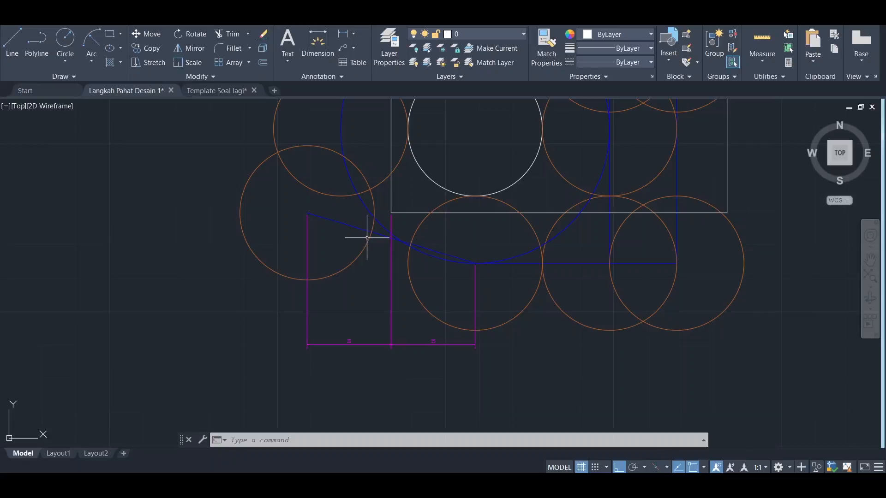
{"action": "left_click", "coordinate": [505, 202]}
{"action": "key", "text": "Escape"}
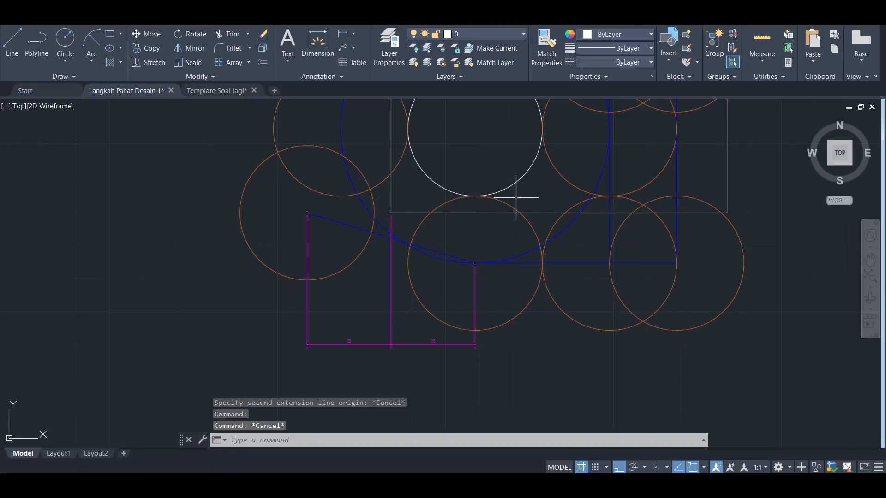
{"action": "scroll", "coordinate": [512, 205], "scroll_direction": "down", "scroll_amount": 2}
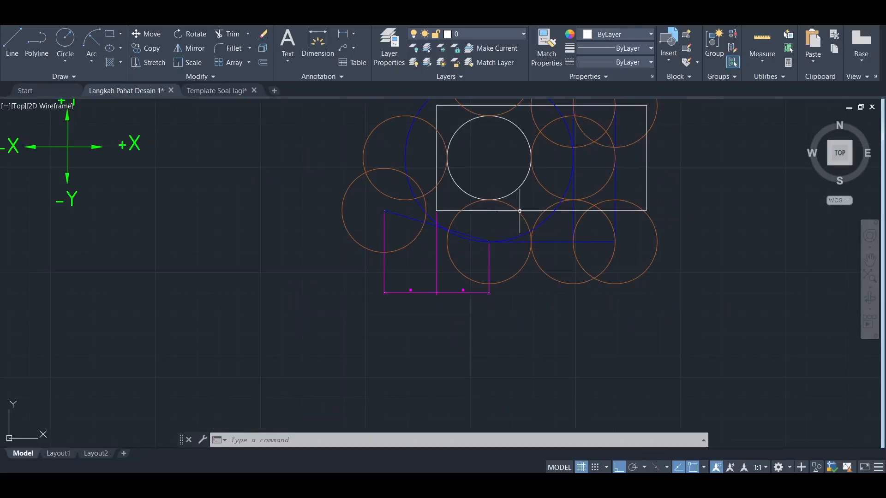
{"action": "scroll", "coordinate": [521, 211], "scroll_direction": "up", "scroll_amount": 5}
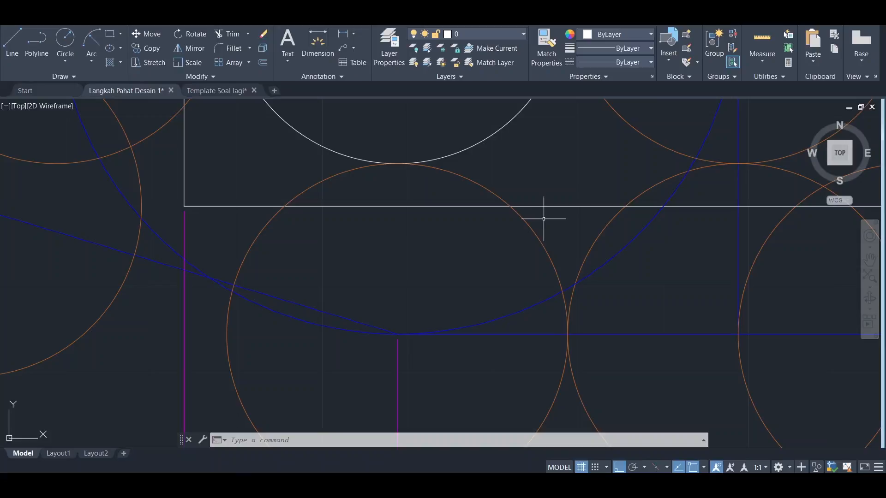
{"action": "scroll", "coordinate": [546, 221], "scroll_direction": "down", "scroll_amount": 2}
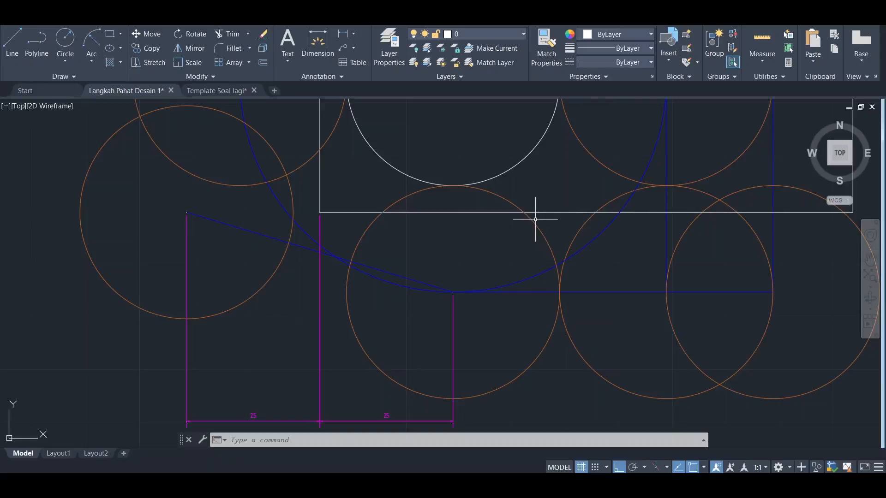
{"action": "scroll", "coordinate": [535, 219], "scroll_direction": "down", "scroll_amount": 2}
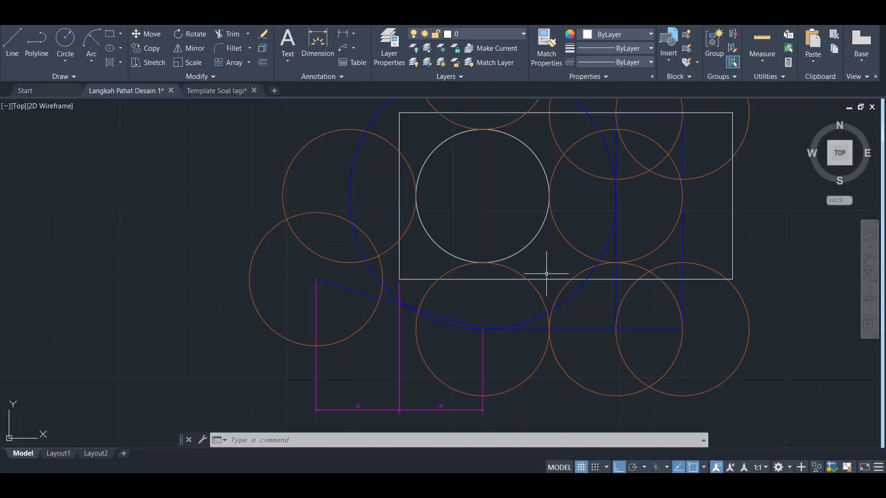
{"action": "key", "text": "Escape"}
{"action": "key", "text": "Escape"}
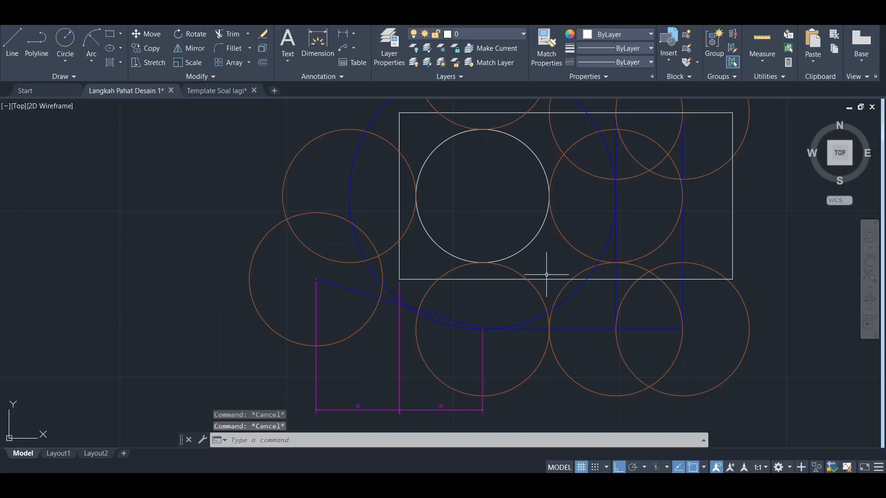
{"action": "left_click", "coordinate": [508, 266]}
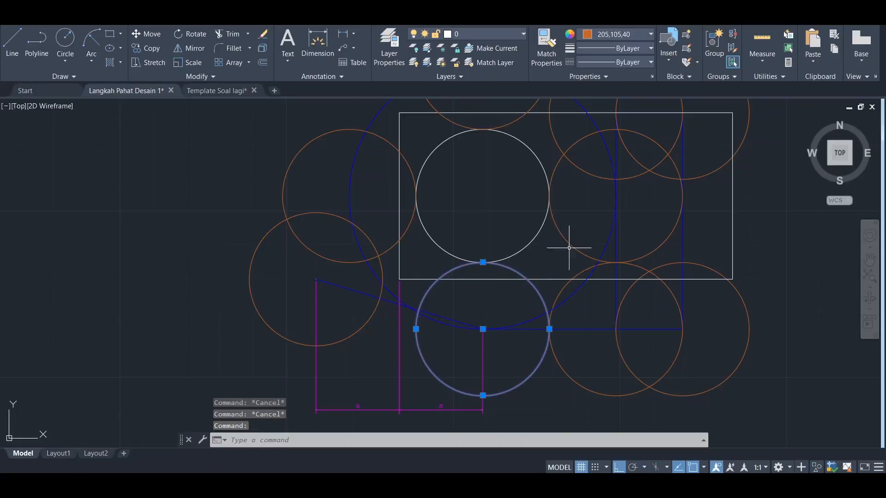
{"action": "left_click", "coordinate": [577, 293]}
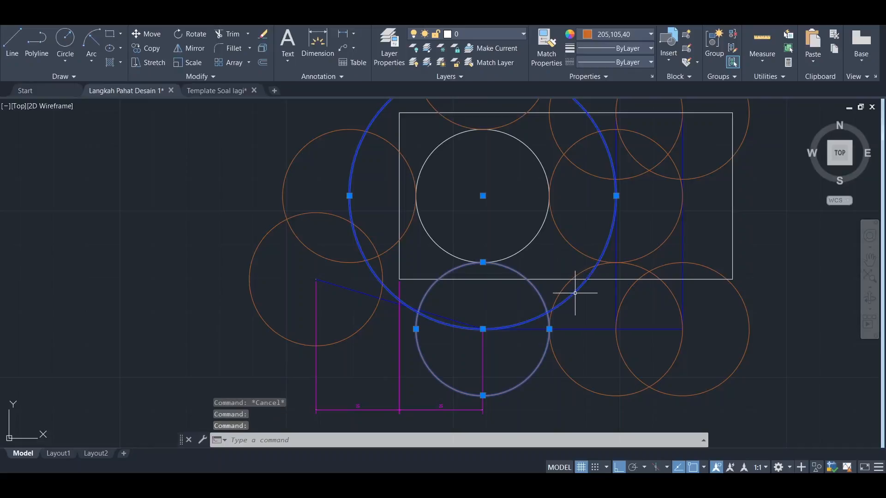
{"action": "key", "text": "Escape"}
{"action": "left_click", "coordinate": [537, 286]}
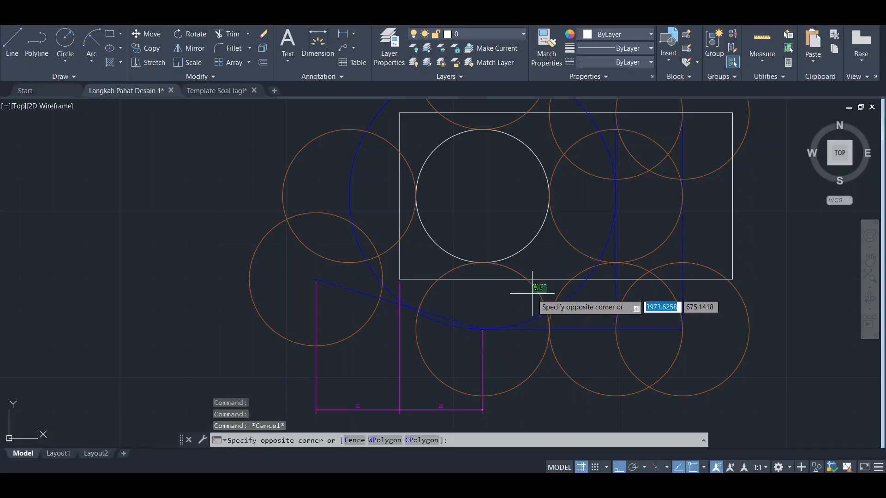
{"action": "left_click", "coordinate": [531, 292]}
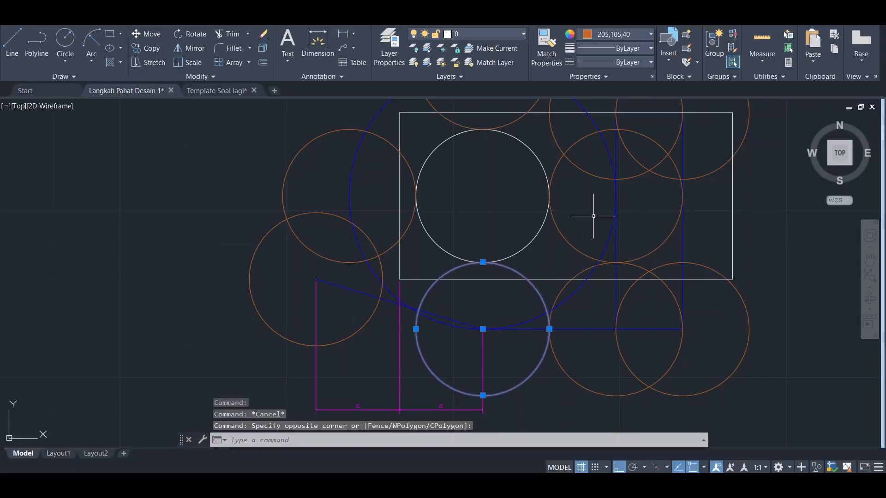
{"action": "left_click", "coordinate": [567, 236]}
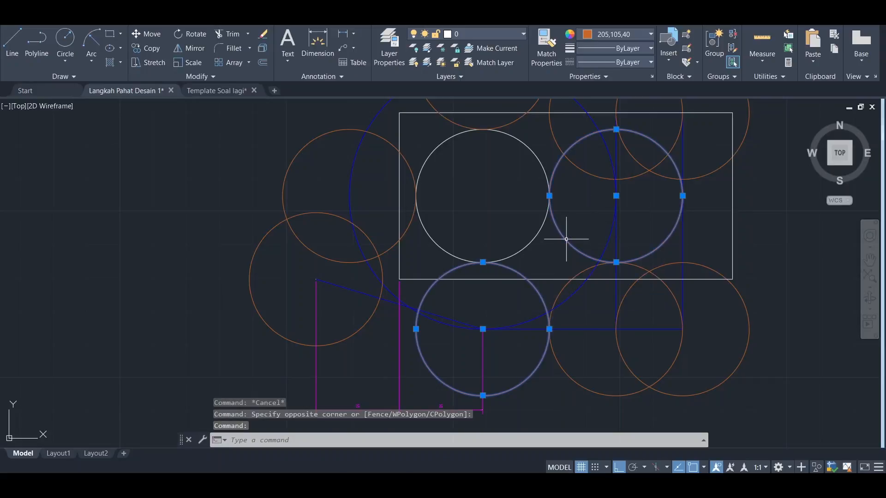
{"action": "scroll", "coordinate": [643, 267], "scroll_direction": "down", "scroll_amount": 3}
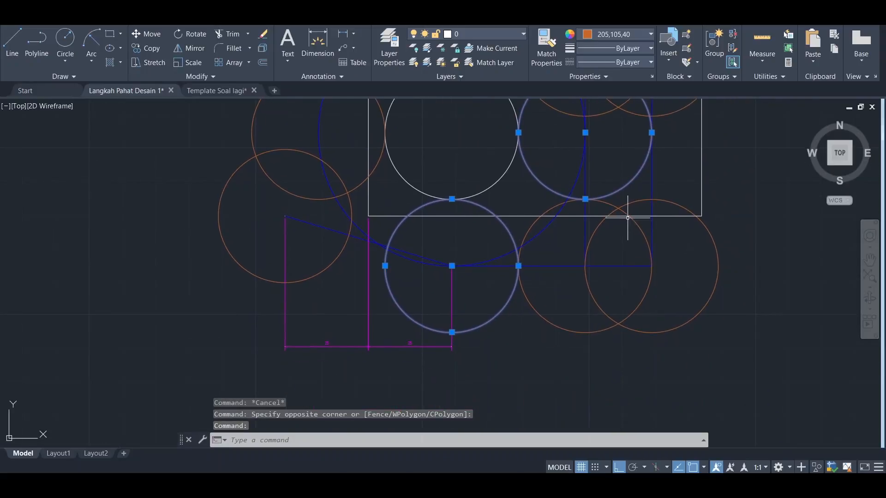
{"action": "scroll", "coordinate": [623, 211], "scroll_direction": "up", "scroll_amount": 2}
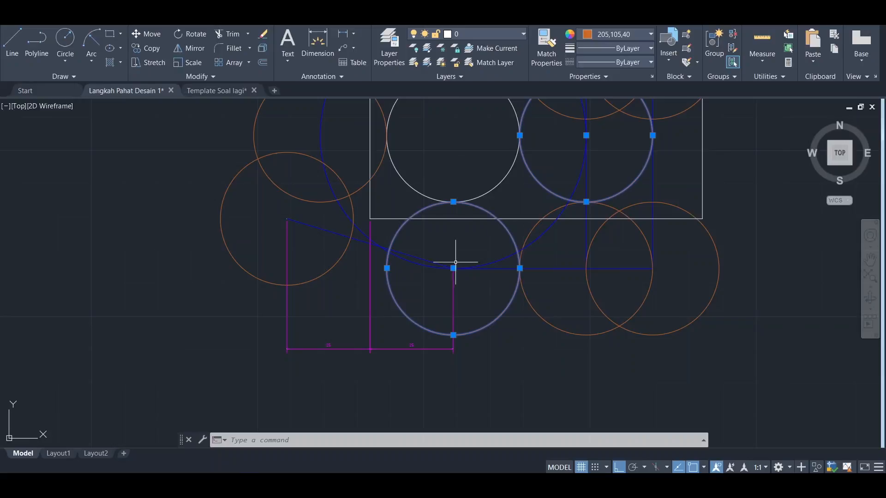
Dimension the horizontal and vertical distances from the circular path's lowest point to its rightmost point, plus the remaining path segments.
{"action": "left_click", "coordinate": [343, 34]}
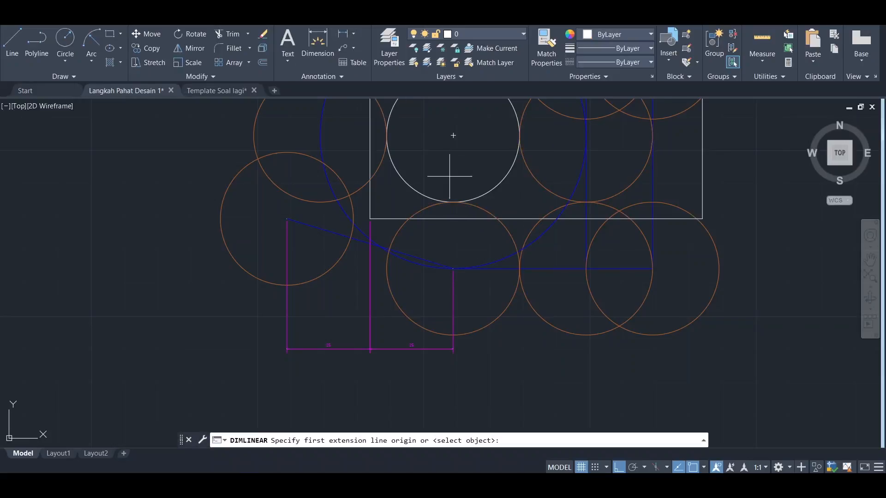
{"action": "left_click", "coordinate": [453, 268]}
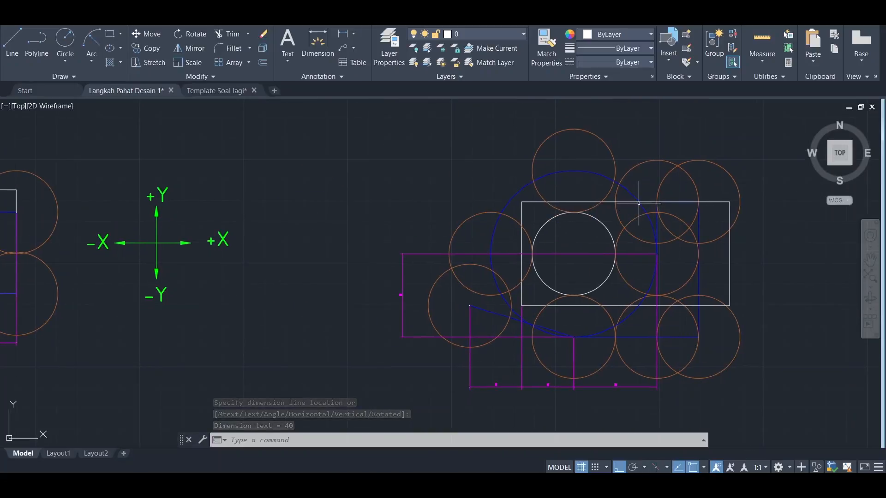
{"action": "scroll", "coordinate": [635, 198], "scroll_direction": "up", "scroll_amount": 4}
{"action": "middle_click_drag", "start_coordinate": [635, 197], "coordinate": [640, 221]}
{"action": "scroll", "coordinate": [636, 221], "scroll_direction": "down", "scroll_amount": 4}
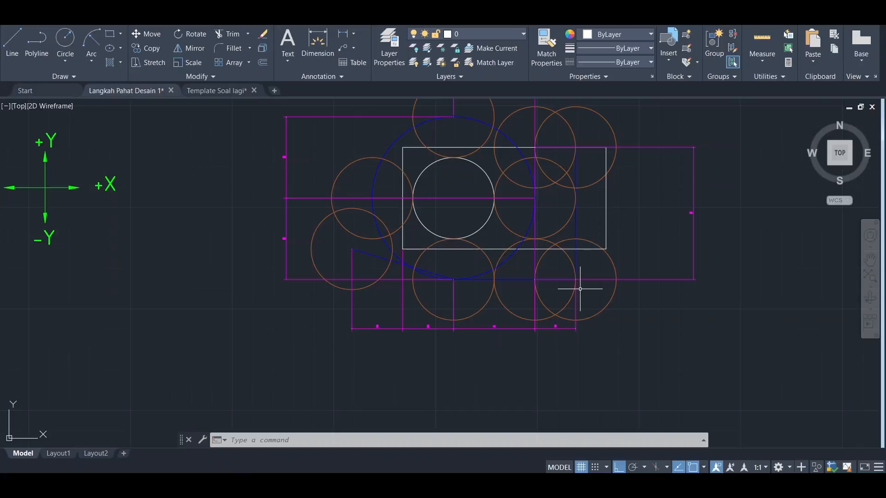
Highlight the 40 mm circle and the handle outline's straight, slanted and R5 edges in the source drawing.
{"action": "scroll", "coordinate": [580, 289], "scroll_direction": "down", "scroll_amount": 6}
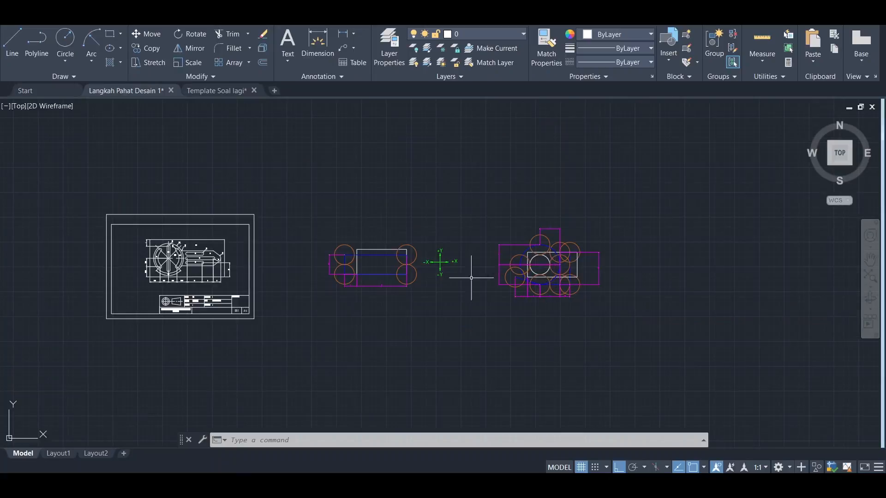
{"action": "scroll", "coordinate": [181, 248], "scroll_direction": "up", "scroll_amount": 8}
{"action": "middle_click_drag", "start_coordinate": [278, 184], "coordinate": [284, 217]}
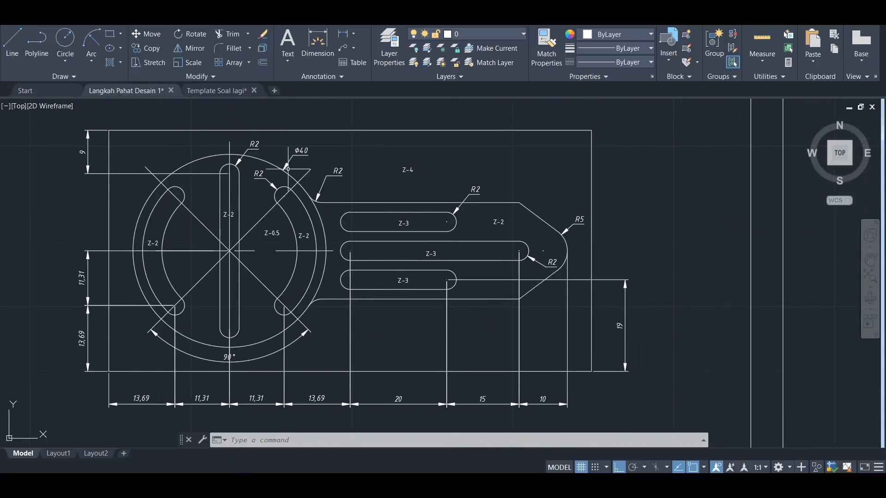
{"action": "left_click", "coordinate": [209, 156]}
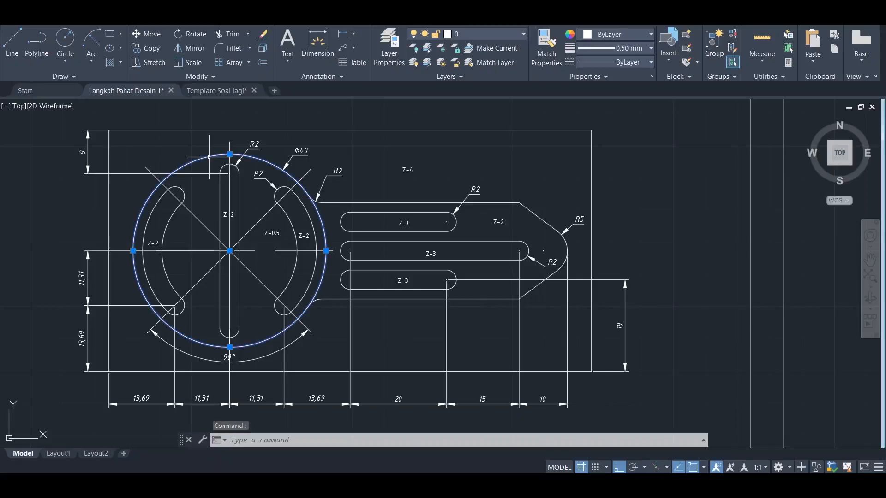
{"action": "key", "text": "Escape"}
{"action": "left_click", "coordinate": [463, 187]}
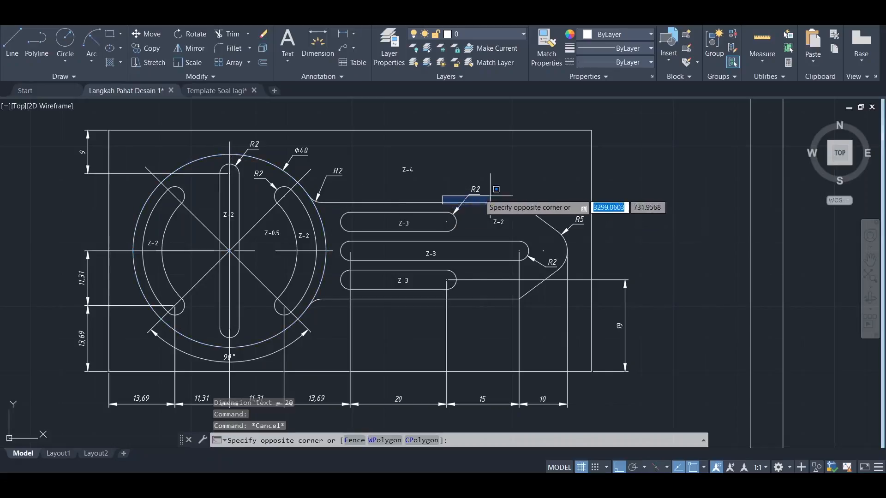
{"action": "key", "text": "Escape"}
{"action": "left_click", "coordinate": [427, 201]}
{"action": "left_click", "coordinate": [540, 218]}
{"action": "left_click", "coordinate": [566, 252]}
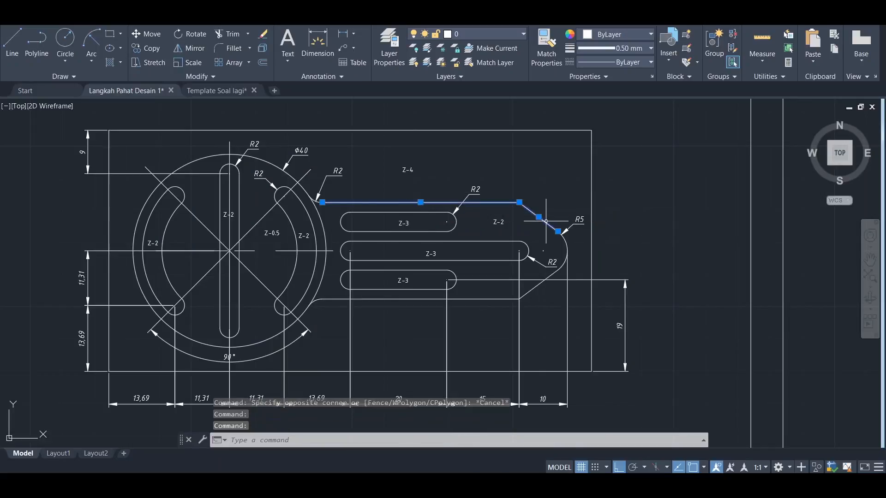
{"action": "scroll", "coordinate": [367, 228], "scroll_direction": "up", "scroll_amount": 2}
{"action": "scroll", "coordinate": [483, 186], "scroll_direction": "down", "scroll_amount": 4}
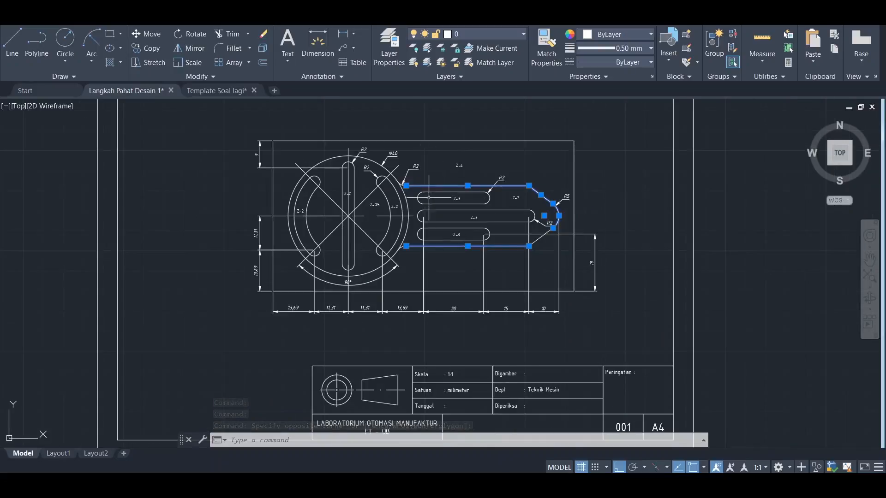
{"action": "scroll", "coordinate": [441, 193], "scroll_direction": "up", "scroll_amount": 2}
{"action": "scroll", "coordinate": [540, 167], "scroll_direction": "up", "scroll_amount": 2}
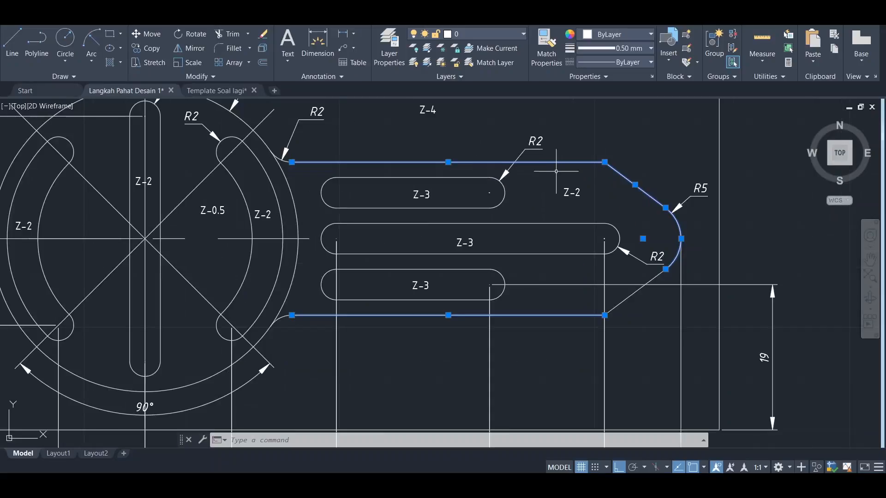
Examine the Z-4 area around the circle and handle, including the R2 corners, the slots and the R5 tip.
{"action": "scroll", "coordinate": [560, 162], "scroll_direction": "down", "scroll_amount": 3}
{"action": "scroll", "coordinate": [564, 163], "scroll_direction": "up", "scroll_amount": 2}
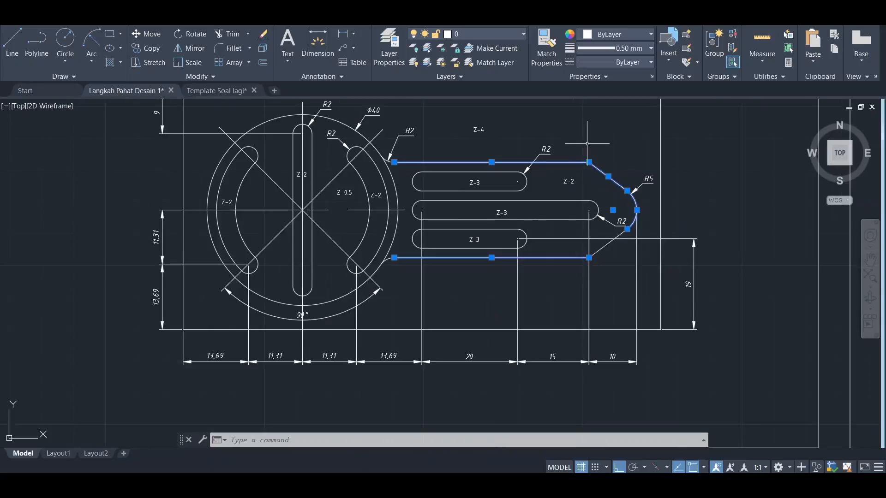
{"action": "middle_click_drag", "start_coordinate": [591, 141], "coordinate": [592, 172]}
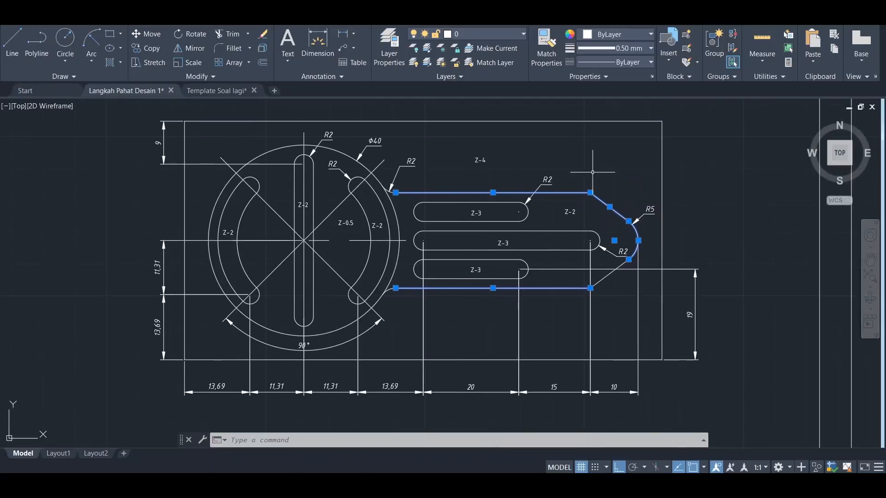
{"action": "scroll", "coordinate": [592, 172], "scroll_direction": "down", "scroll_amount": 2}
{"action": "scroll", "coordinate": [499, 161], "scroll_direction": "up", "scroll_amount": 5}
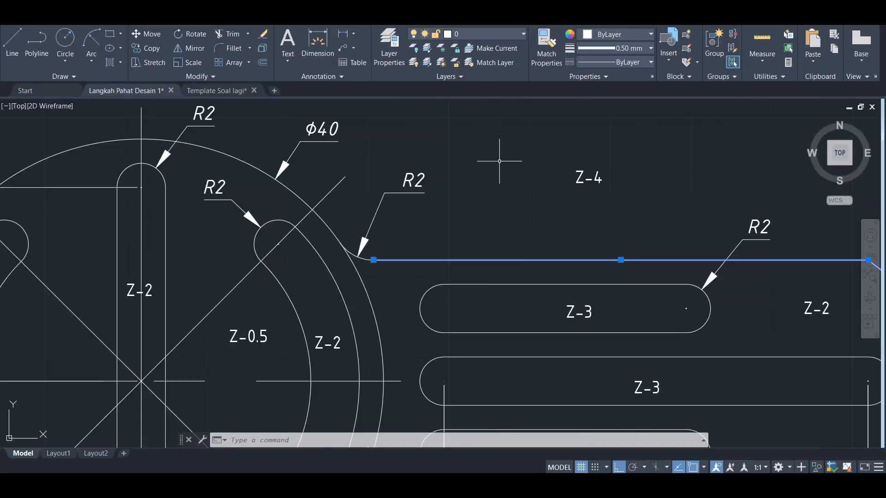
{"action": "scroll", "coordinate": [499, 161], "scroll_direction": "down", "scroll_amount": 2}
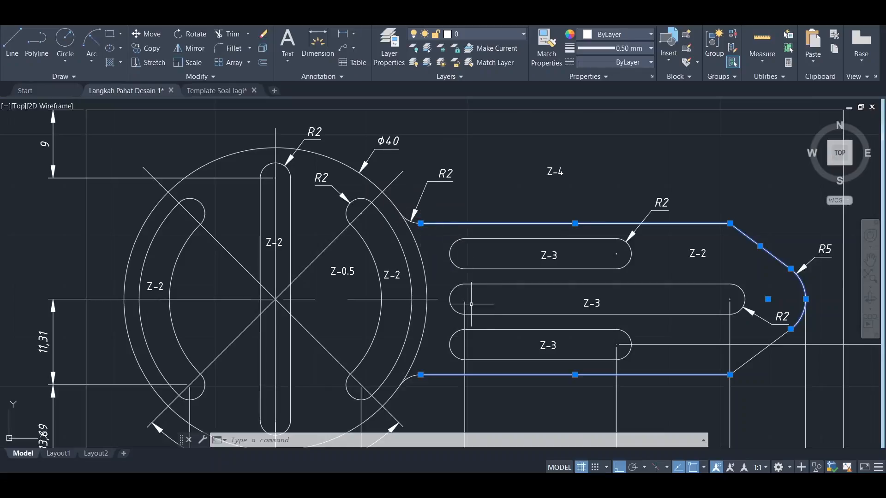
{"action": "middle_click_drag", "start_coordinate": [433, 351], "coordinate": [449, 318]}
{"action": "scroll", "coordinate": [479, 245], "scroll_direction": "down", "scroll_amount": 3}
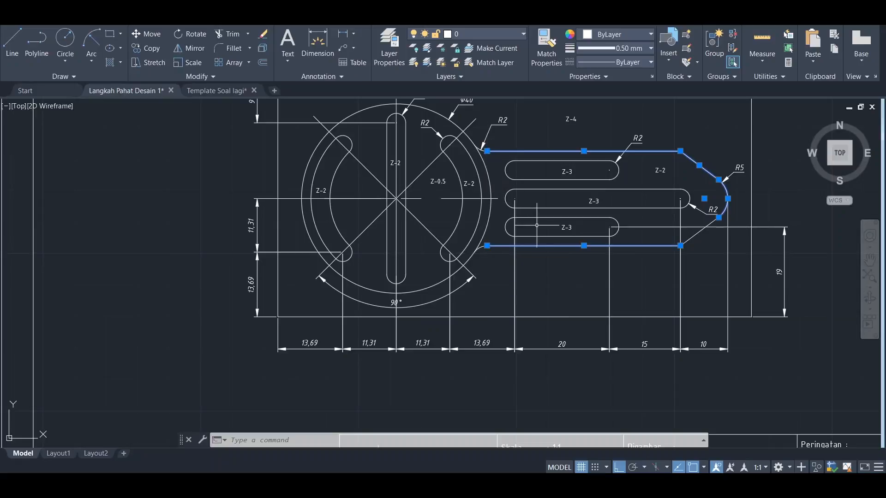
{"action": "scroll", "coordinate": [591, 174], "scroll_direction": "up", "scroll_amount": 2}
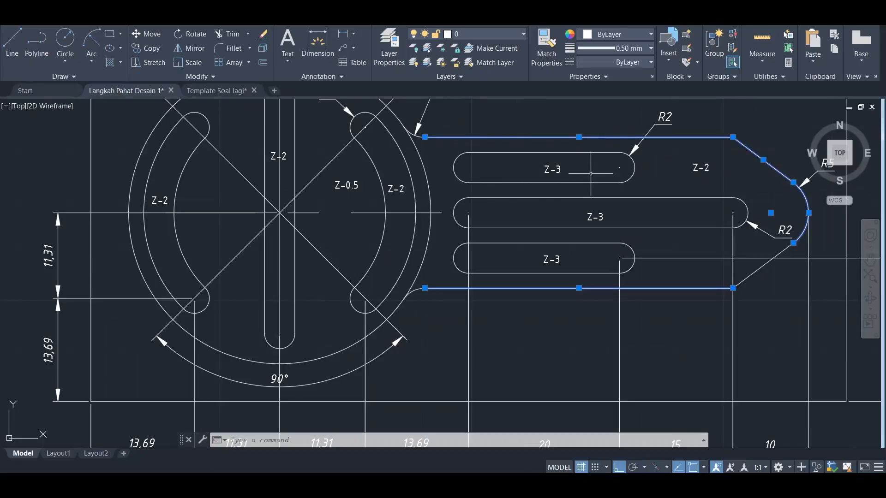
{"action": "scroll", "coordinate": [646, 162], "scroll_direction": "down", "scroll_amount": 3}
{"action": "scroll", "coordinate": [687, 151], "scroll_direction": "up", "scroll_amount": 3}
{"action": "scroll", "coordinate": [728, 150], "scroll_direction": "down", "scroll_amount": 2}
{"action": "middle_click_drag", "start_coordinate": [708, 138], "coordinate": [701, 155]}
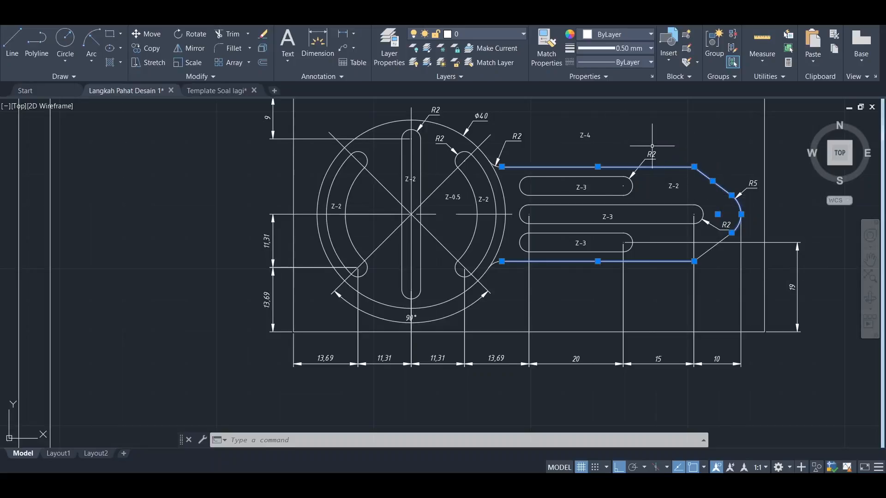
Highlight the handle's upper edge, slanted edge and tip arc on the simplified workpiece copy, and clear the selection.
{"action": "scroll", "coordinate": [666, 140], "scroll_direction": "down", "scroll_amount": 3}
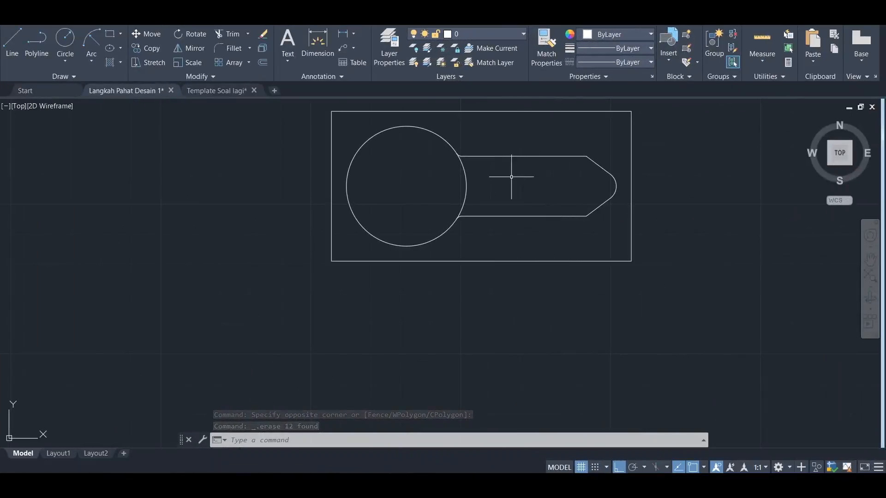
{"action": "middle_click_drag", "start_coordinate": [512, 178], "coordinate": [519, 239]}
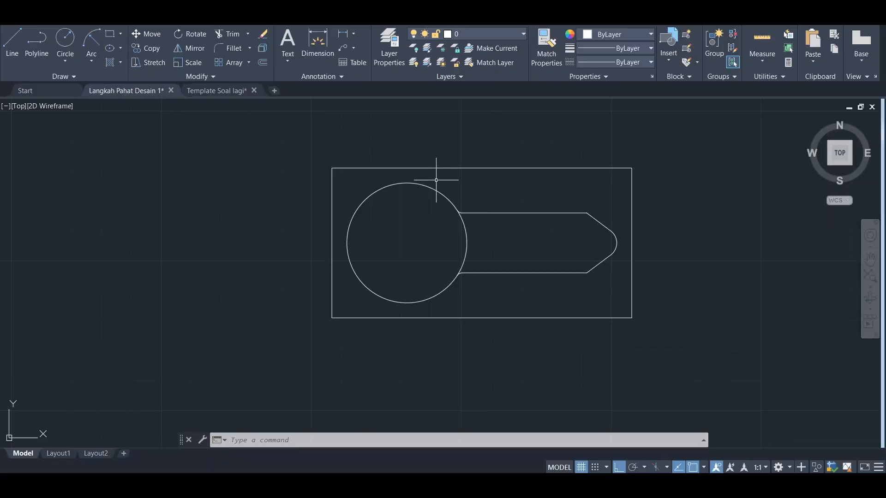
{"action": "left_click", "coordinate": [485, 213]}
{"action": "left_click", "coordinate": [595, 219]}
{"action": "left_click", "coordinate": [615, 245]}
{"action": "left_click", "coordinate": [610, 251]}
{"action": "key", "text": "Escape"}
{"action": "key", "text": "Escape"}
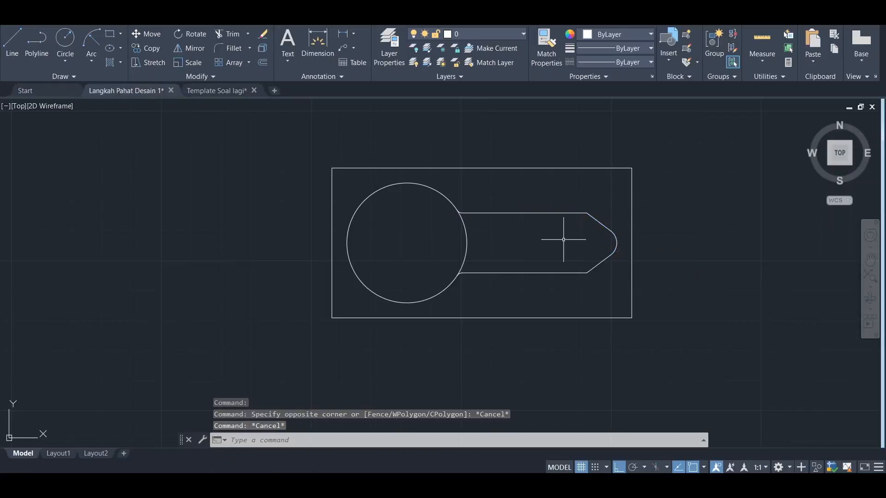
Draw a 25 mm horizontal line outward to the left from the rectangle's lower-left corner.
{"action": "type", "text": "l"}
{"action": "key", "text": "Return"}
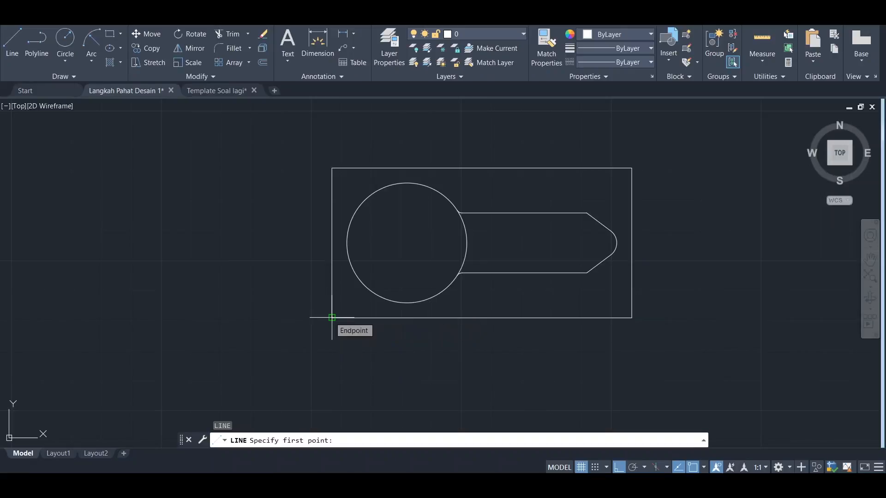
{"action": "left_click", "coordinate": [331, 318]}
{"action": "type", "text": "25"}
{"action": "key", "text": "Return"}
{"action": "key", "text": "Escape"}
{"action": "scroll", "coordinate": [362, 224], "scroll_direction": "down", "scroll_amount": 2}
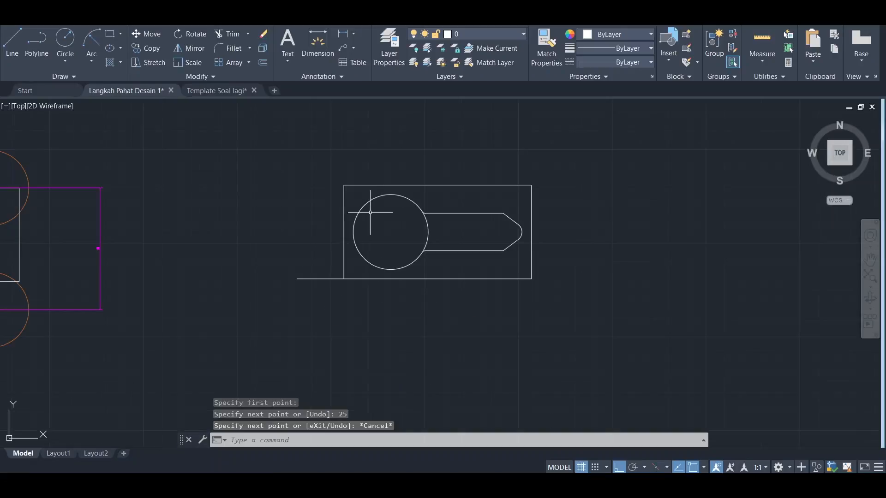
Offset the 40 mm circle and the handle's straight edge outward.
{"action": "scroll", "coordinate": [405, 270], "scroll_direction": "up", "scroll_amount": 7}
{"action": "scroll", "coordinate": [474, 195], "scroll_direction": "down", "scroll_amount": 4}
{"action": "scroll", "coordinate": [480, 187], "scroll_direction": "up", "scroll_amount": 2}
{"action": "scroll", "coordinate": [480, 187], "scroll_direction": "down", "scroll_amount": 4}
{"action": "scroll", "coordinate": [376, 178], "scroll_direction": "up", "scroll_amount": 5}
{"action": "type", "text": "o"}
{"action": "key", "text": "Return"}
{"action": "key", "text": "Return"}
{"action": "left_click", "coordinate": [405, 295]}
{"action": "left_click", "coordinate": [410, 319]}
{"action": "left_click", "coordinate": [495, 253]}
{"action": "left_click", "coordinate": [492, 289]}
Offset the handle's slanted edges and tip arc outward.
{"action": "left_click", "coordinate": [664, 247]}
{"action": "left_click", "coordinate": [681, 256]}
{"action": "left_click", "coordinate": [699, 219]}
{"action": "left_click", "coordinate": [746, 206]}
{"action": "left_click", "coordinate": [678, 178]}
{"action": "scroll", "coordinate": [669, 255], "scroll_direction": "down", "scroll_amount": 3}
{"action": "scroll", "coordinate": [646, 261], "scroll_direction": "up", "scroll_amount": 5}
{"action": "key", "text": "Escape"}
With ortho off, connect the lower offset line to the lower slanted offset using a horizontal and a vertical segment.
{"action": "type", "text": "l"}
{"action": "key", "text": "Return"}
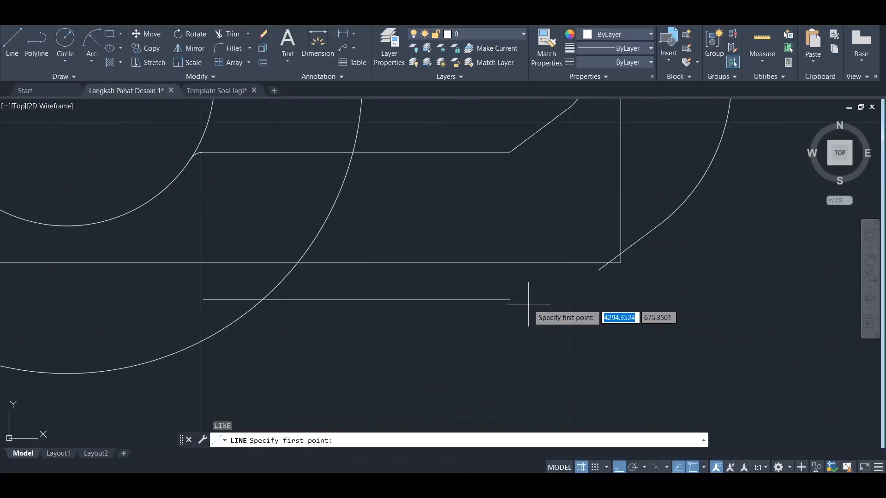
{"action": "scroll", "coordinate": [516, 253], "scroll_direction": "down", "scroll_amount": 4}
{"action": "scroll", "coordinate": [522, 258], "scroll_direction": "up", "scroll_amount": 4}
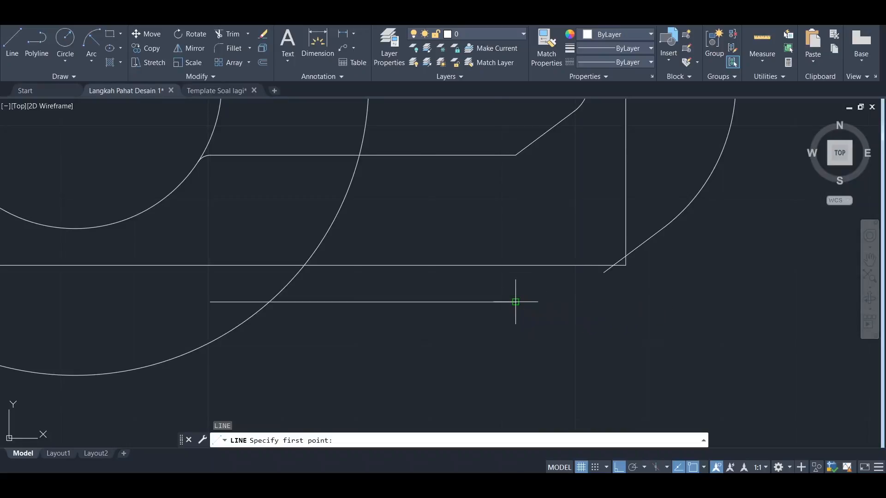
{"action": "left_click", "coordinate": [515, 302]}
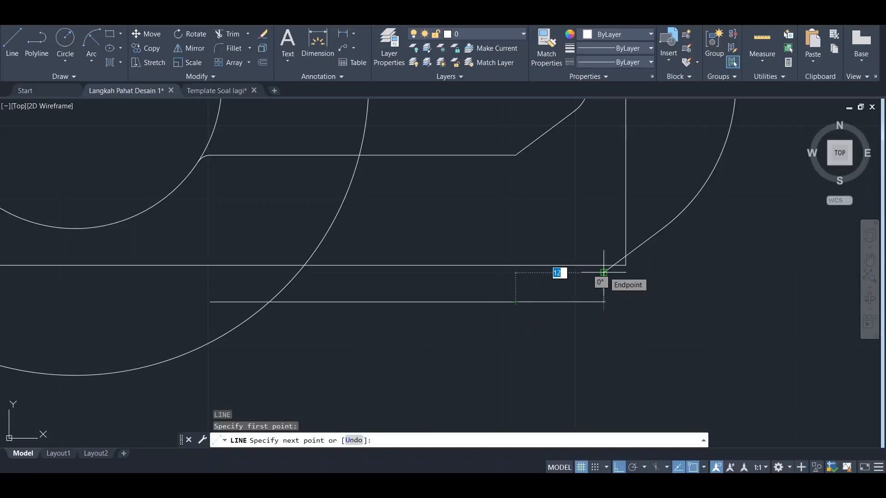
{"action": "key", "text": "F8"}
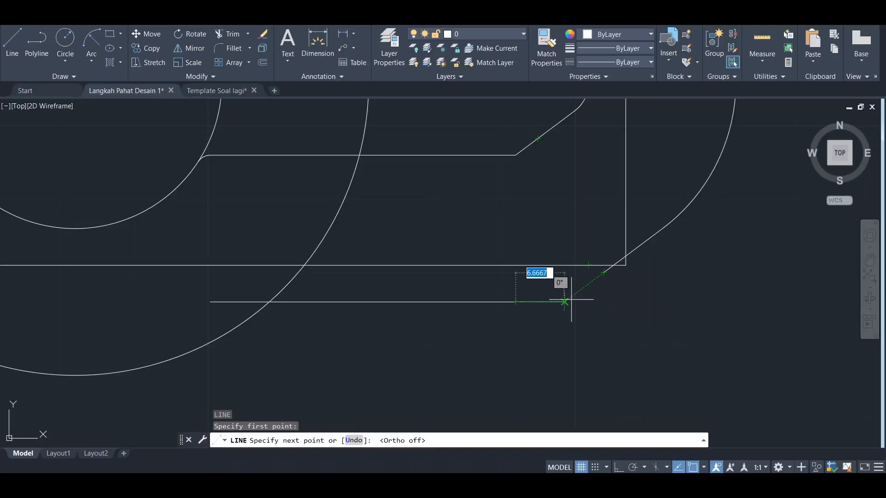
{"action": "left_click", "coordinate": [604, 302]}
{"action": "left_click", "coordinate": [603, 272]}
{"action": "key", "text": "Escape"}
Connect the upper offset line to the upper slanted offset with a horizontal and a vertical segment.
{"action": "middle_click_drag", "start_coordinate": [604, 152], "coordinate": [603, 346]}
{"action": "scroll", "coordinate": [604, 346], "scroll_direction": "up", "scroll_amount": 2}
{"action": "key", "text": "space"}
{"action": "left_click", "coordinate": [457, 193]}
{"action": "left_click", "coordinate": [598, 193]}
{"action": "left_click", "coordinate": [598, 241]}
{"action": "key", "text": "Escape"}
{"action": "key", "text": "Escape"}
Trim the part of the lower offset line that lies inside the offset circle.
{"action": "middle_click_drag", "start_coordinate": [401, 415], "coordinate": [417, 231]}
{"action": "type", "text": "tr"}
{"action": "left_click_drag", "start_coordinate": [397, 224], "coordinate": [385, 251]}
{"action": "scroll", "coordinate": [408, 148], "scroll_direction": "down", "scroll_amount": 4}
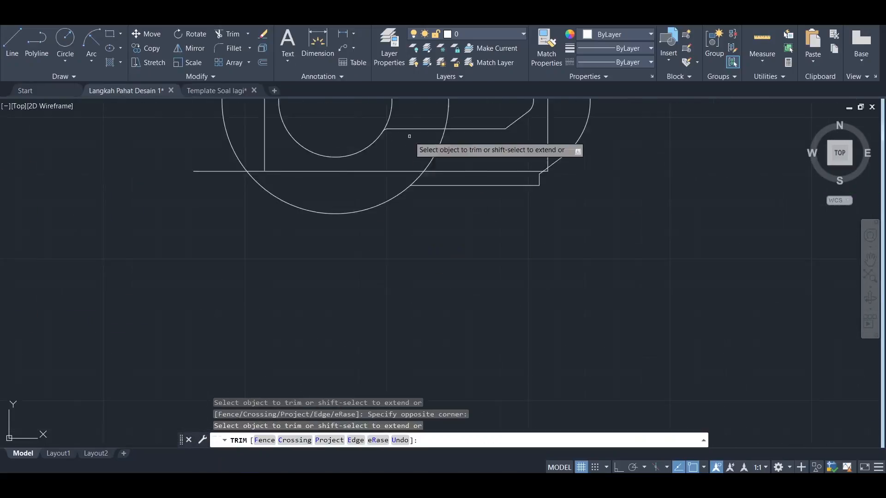
Trim the upper offset line inside the offset circle and the circle's arc between the two straight offset lines.
{"action": "scroll", "coordinate": [408, 148], "scroll_direction": "down", "scroll_amount": 2}
{"action": "middle_click_drag", "start_coordinate": [431, 129], "coordinate": [532, 203]}
{"action": "key", "text": "space"}
{"action": "scroll", "coordinate": [532, 205], "scroll_direction": "up", "scroll_amount": 2}
{"action": "type", "text": "tr"}
{"action": "left_click_drag", "start_coordinate": [542, 218], "coordinate": [517, 190]}
{"action": "left_click", "coordinate": [509, 246]}
{"action": "middle_click_drag", "start_coordinate": [507, 162], "coordinate": [524, 249]}
{"action": "key", "text": "Escape"}
{"action": "key", "text": "Escape"}
{"action": "key", "text": "Escape"}
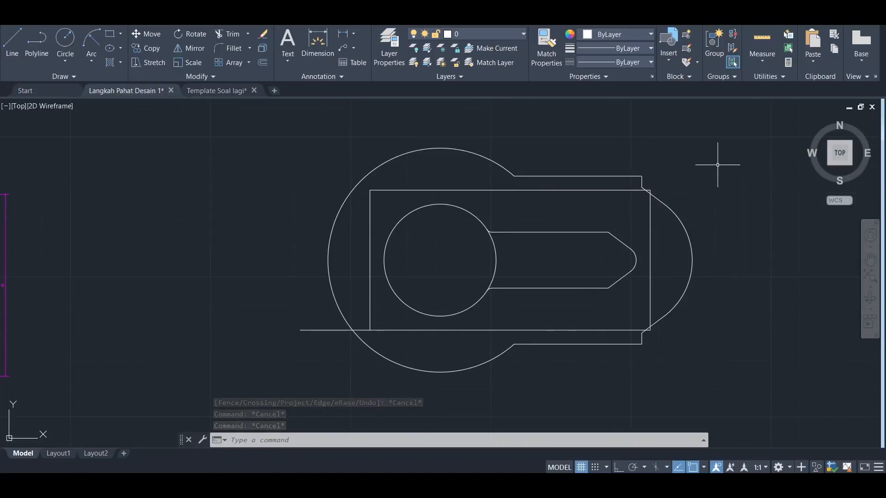
Draw an approach line from the 25 mm line's outer end to the offset circle's leftmost point.
{"action": "type", "text": "l"}
{"action": "key", "text": "Return"}
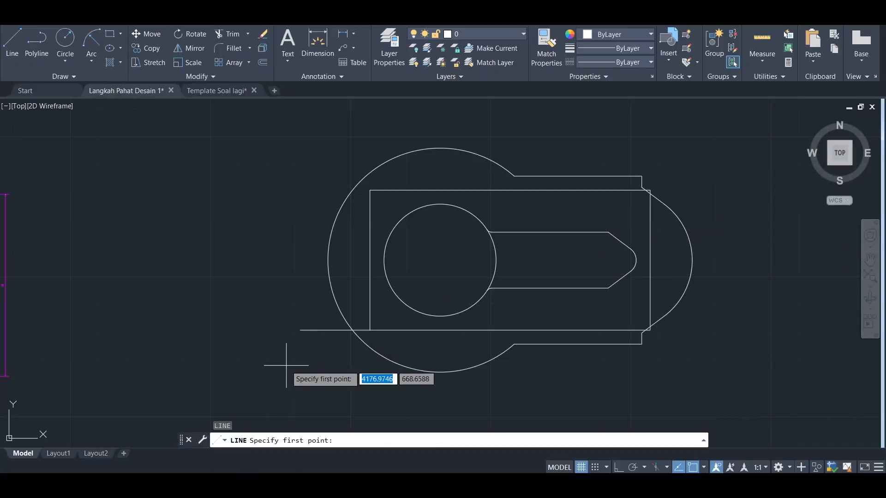
{"action": "left_click", "coordinate": [300, 330]}
{"action": "scroll", "coordinate": [332, 259], "scroll_direction": "up", "scroll_amount": 4}
{"action": "left_click", "coordinate": [319, 263]}
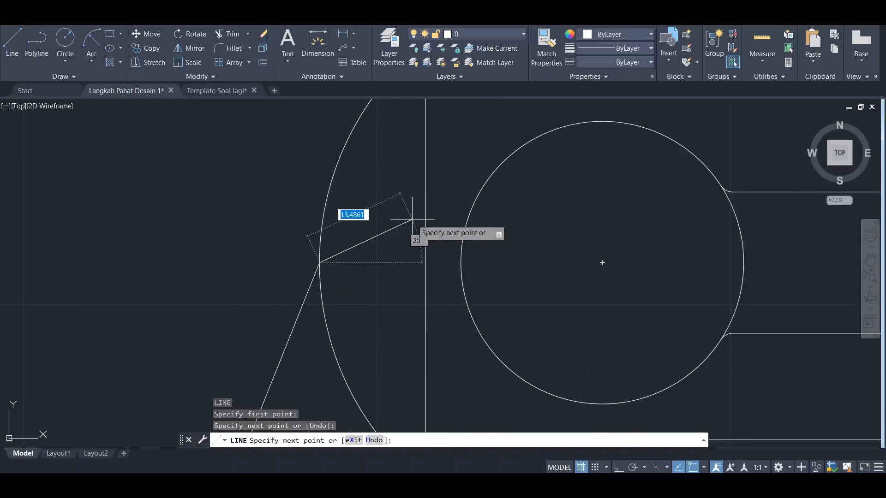
{"action": "key", "text": "Escape"}
Select every arc and line of the offset path around the workpiece and set their colour to blue.
{"action": "scroll", "coordinate": [426, 223], "scroll_direction": "down", "scroll_amount": 8}
{"action": "scroll", "coordinate": [490, 243], "scroll_direction": "up", "scroll_amount": 3}
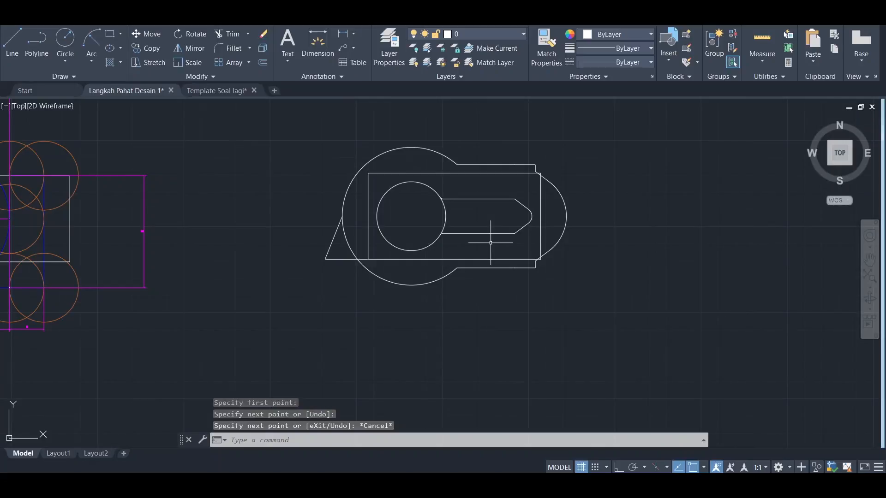
{"action": "left_click", "coordinate": [561, 265]}
{"action": "left_click", "coordinate": [478, 290]}
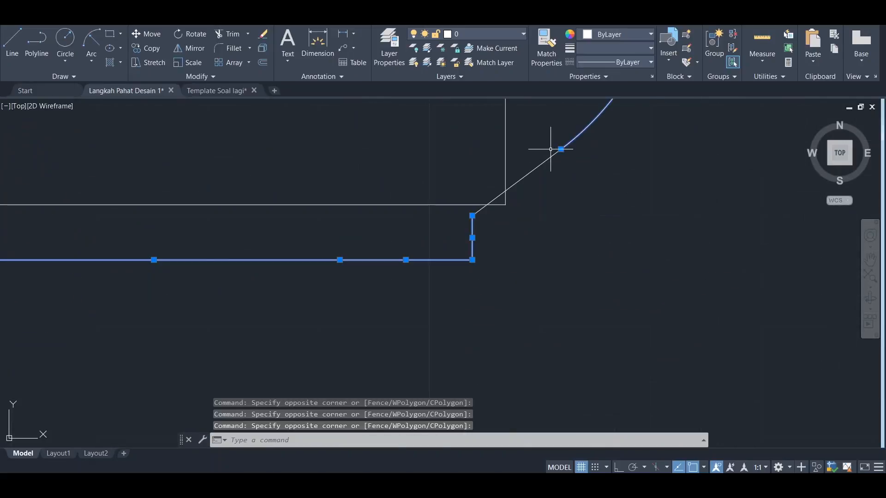
{"action": "left_click", "coordinate": [550, 149]}
{"action": "left_click", "coordinate": [536, 184]}
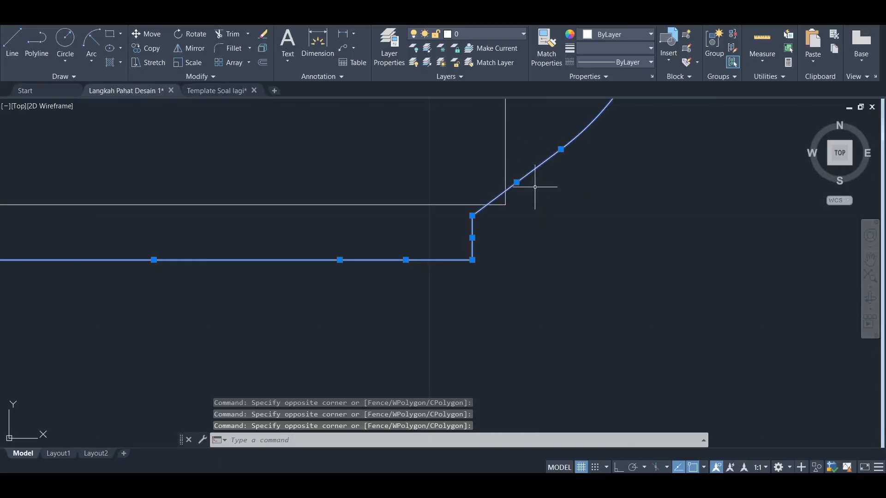
{"action": "scroll", "coordinate": [445, 150], "scroll_direction": "down", "scroll_amount": 4}
{"action": "scroll", "coordinate": [445, 150], "scroll_direction": "down", "scroll_amount": 5}
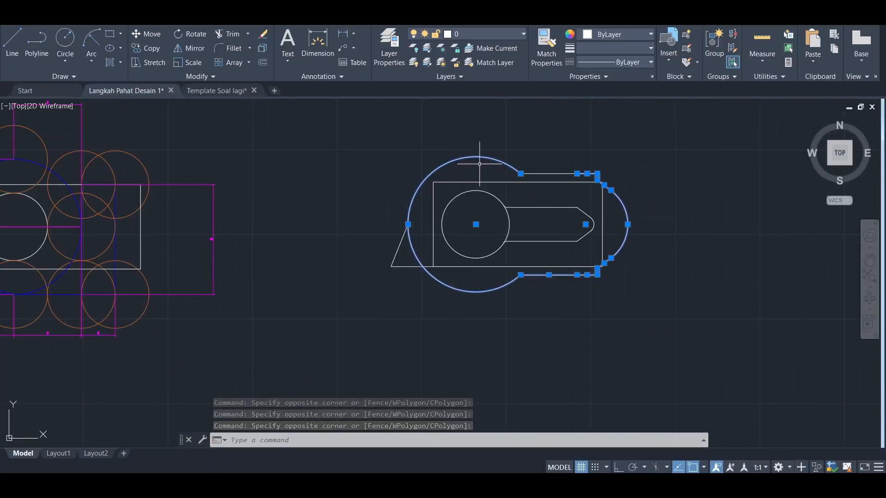
{"action": "scroll", "coordinate": [548, 174], "scroll_direction": "up", "scroll_amount": 8}
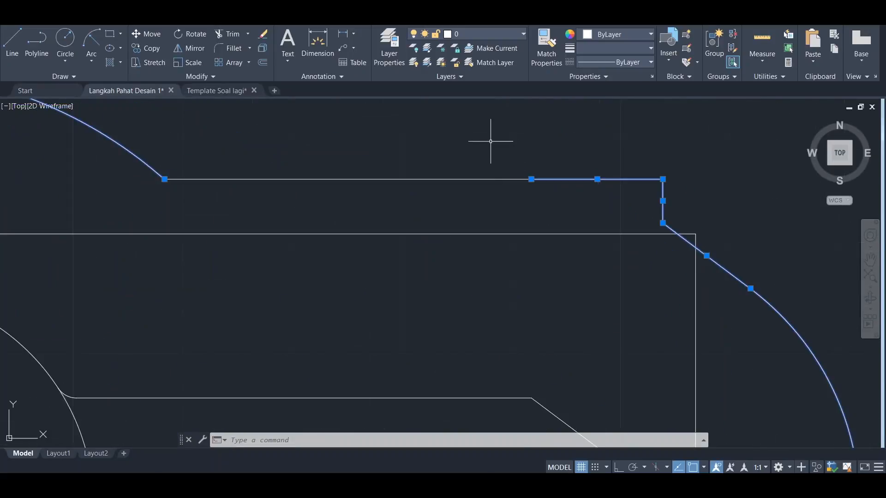
{"action": "scroll", "coordinate": [375, 148], "scroll_direction": "down", "scroll_amount": 6}
{"action": "scroll", "coordinate": [369, 132], "scroll_direction": "down", "scroll_amount": 2}
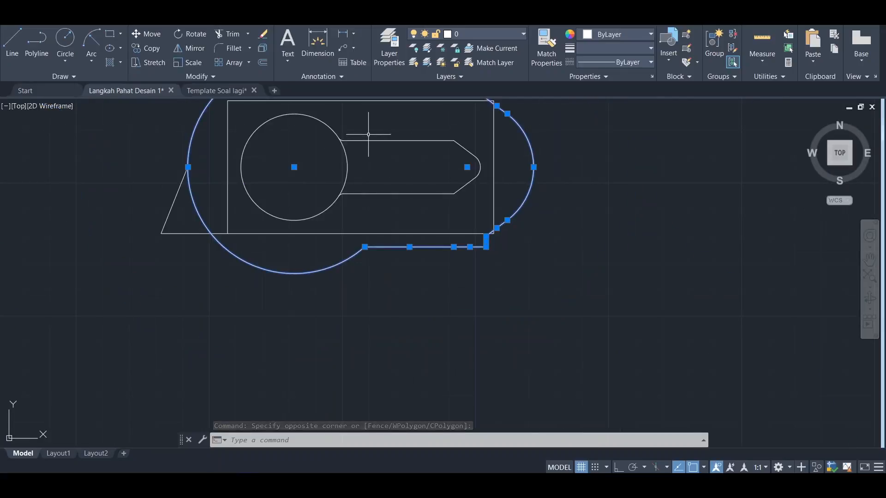
{"action": "middle_click_drag", "start_coordinate": [372, 119], "coordinate": [402, 210]}
{"action": "scroll", "coordinate": [401, 210], "scroll_direction": "up", "scroll_amount": 2}
{"action": "left_click", "coordinate": [616, 34]}
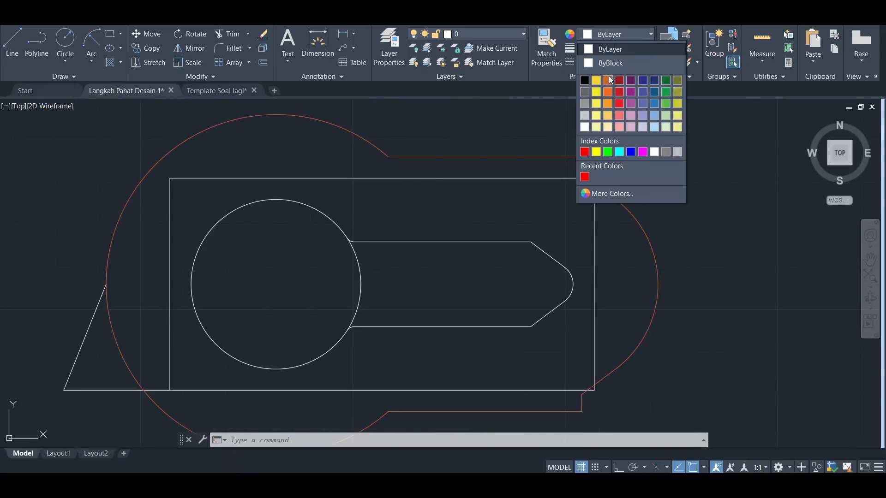
{"action": "left_click", "coordinate": [631, 152]}
{"action": "key", "text": "Escape"}
{"action": "key", "text": "Escape"}
Set the approach line's colour to blue and delete the 25 mm horizontal construction line.
{"action": "middle_click_drag", "start_coordinate": [507, 300], "coordinate": [568, 132]}
{"action": "left_click", "coordinate": [140, 185]}
{"action": "left_click", "coordinate": [616, 34]}
{"action": "left_click", "coordinate": [630, 152]}
{"action": "key", "text": "Delete"}
Draw radius 20 tool circles at the approach line's start, offset circle's leftmost and topmost points, and both ends of the upper offset line.
{"action": "type", "text": "c"}
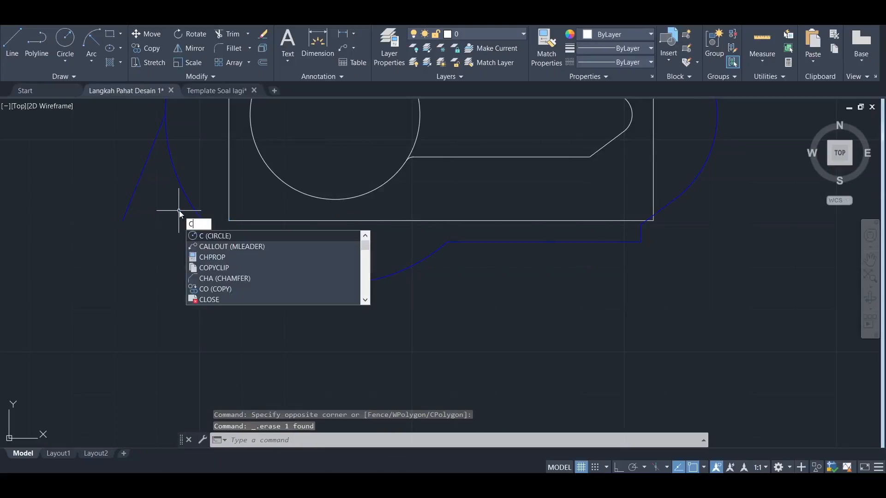
{"action": "key", "text": "Return"}
{"action": "left_click", "coordinate": [123, 221]}
{"action": "type", "text": "20"}
{"action": "key", "text": "Return"}
{"action": "key", "text": "Return"}
{"action": "left_click", "coordinate": [181, 202]}
{"action": "type", "text": "20"}
{"action": "key", "text": "Return"}
{"action": "key", "text": "Return"}
{"action": "left_click", "coordinate": [299, 169]}
{"action": "key", "text": "Return"}
{"action": "key", "text": "Return"}
{"action": "left_click", "coordinate": [368, 195]}
{"action": "type", "text": "20"}
{"action": "key", "text": "Return"}
{"action": "key", "text": "Return"}
{"action": "left_click", "coordinate": [488, 195]}
{"action": "type", "text": "20"}
{"action": "key", "text": "Return"}
Draw radius 20 tool circles at the upper step's lower end, the path's rightmost point, and both ends of the lower step.
{"action": "scroll", "coordinate": [512, 208], "scroll_direction": "up", "scroll_amount": 2}
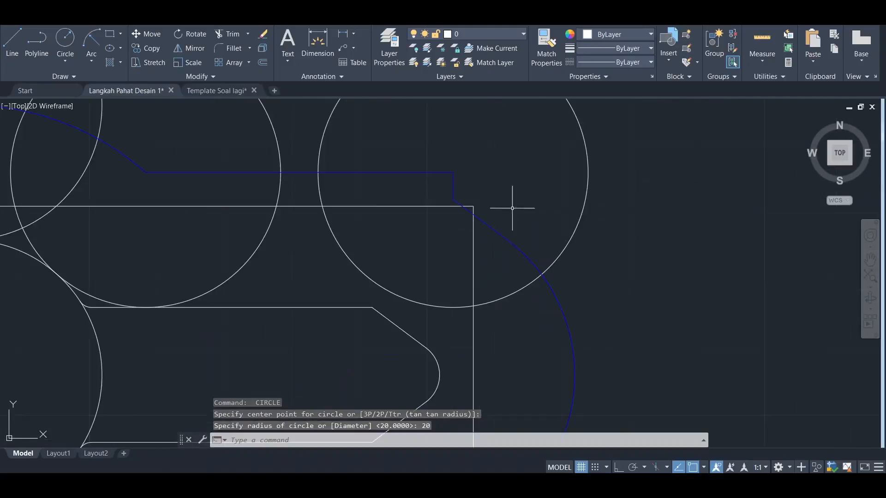
{"action": "type", "text": "0"}
{"action": "key", "text": "Return"}
{"action": "key", "text": "Return"}
{"action": "left_click", "coordinate": [522, 245]}
{"action": "type", "text": "20"}
{"action": "key", "text": "Return"}
{"action": "key", "text": "Return"}
{"action": "left_click", "coordinate": [445, 300]}
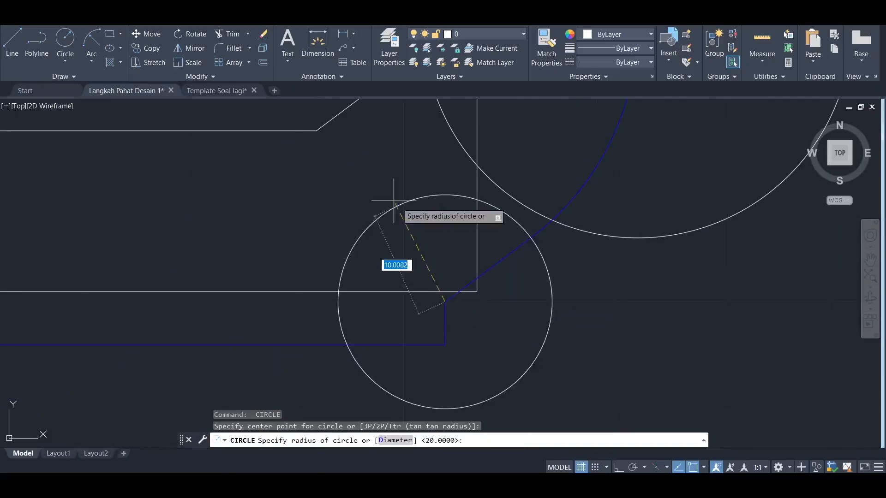
{"action": "type", "text": "20"}
{"action": "key", "text": "Return"}
{"action": "key", "text": "Return"}
{"action": "left_click", "coordinate": [400, 285]}
{"action": "type", "text": "20"}
{"action": "key", "text": "Return"}
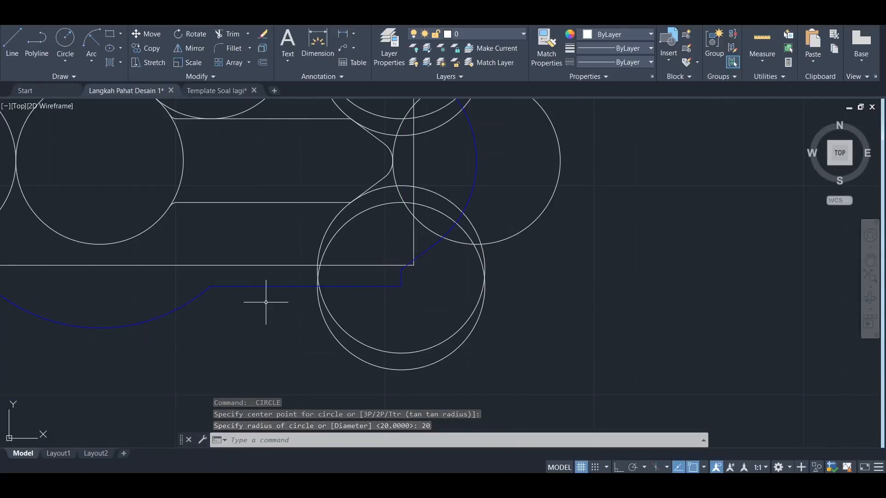
Draw radius 20 tool circles at the lower offset line's inner end and the offset circle's bottommost point.
{"action": "key", "text": "Return"}
{"action": "left_click", "coordinate": [211, 286]}
{"action": "type", "text": "20"}
{"action": "key", "text": "Return"}
{"action": "key", "text": "Return"}
{"action": "scroll", "coordinate": [308, 247], "scroll_direction": "down", "scroll_amount": 4}
{"action": "left_click", "coordinate": [226, 278]}
{"action": "type", "text": "20"}
{"action": "key", "text": "Return"}
{"action": "key", "text": "Escape"}
{"action": "key", "text": "Escape"}
Select all the tool circles around the outer contour path and set their colour to orange.
{"action": "left_click", "coordinate": [403, 285]}
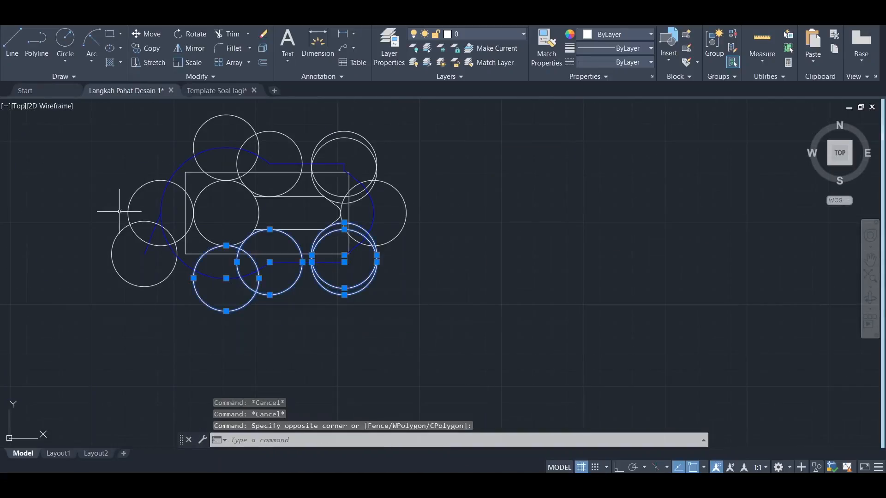
{"action": "left_click", "coordinate": [430, 102]}
{"action": "left_click", "coordinate": [296, 152]}
{"action": "left_click", "coordinate": [307, 138]}
{"action": "left_click", "coordinate": [263, 167]}
{"action": "left_click", "coordinate": [480, 207]}
{"action": "left_click", "coordinate": [423, 276]}
{"action": "left_click", "coordinate": [616, 35]}
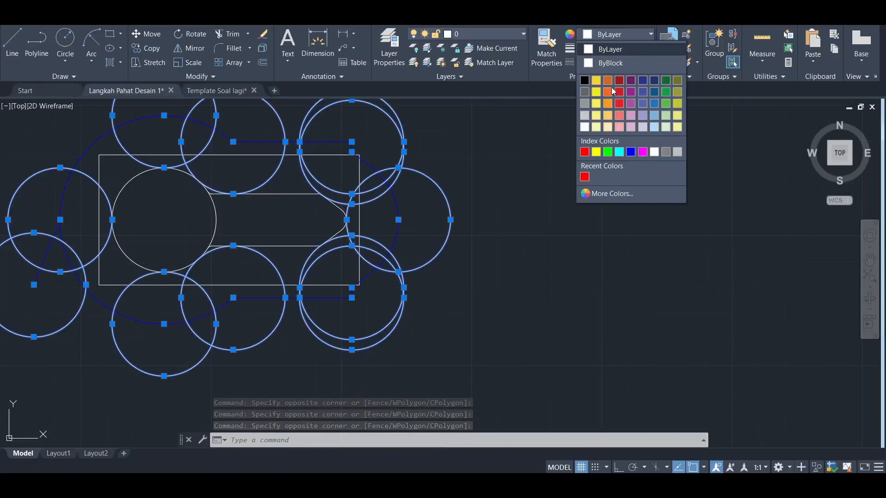
{"action": "left_click", "coordinate": [609, 93]}
{"action": "key", "text": "Escape"}
Add a linear dimension below the workpiece from its lower-left corner to the approach line's start point.
{"action": "scroll", "coordinate": [367, 206], "scroll_direction": "down", "scroll_amount": 4}
{"action": "middle_click_drag", "start_coordinate": [367, 206], "coordinate": [565, 192]}
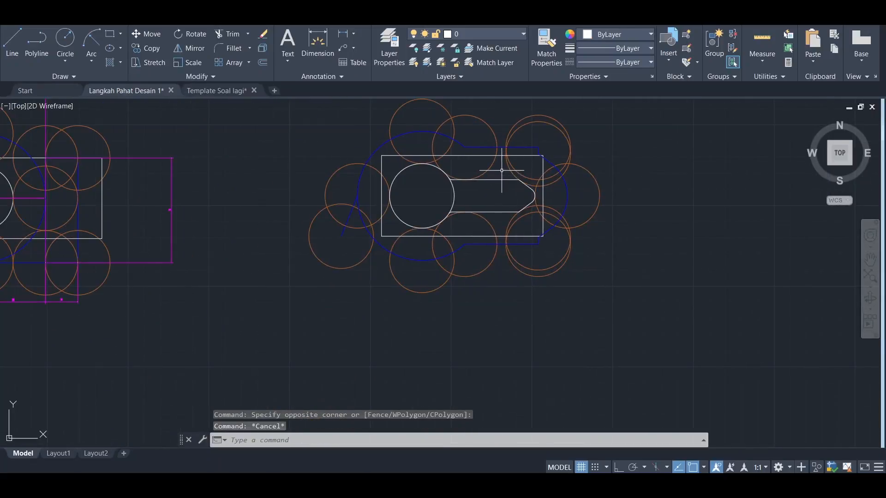
{"action": "scroll", "coordinate": [501, 170], "scroll_direction": "up", "scroll_amount": 4}
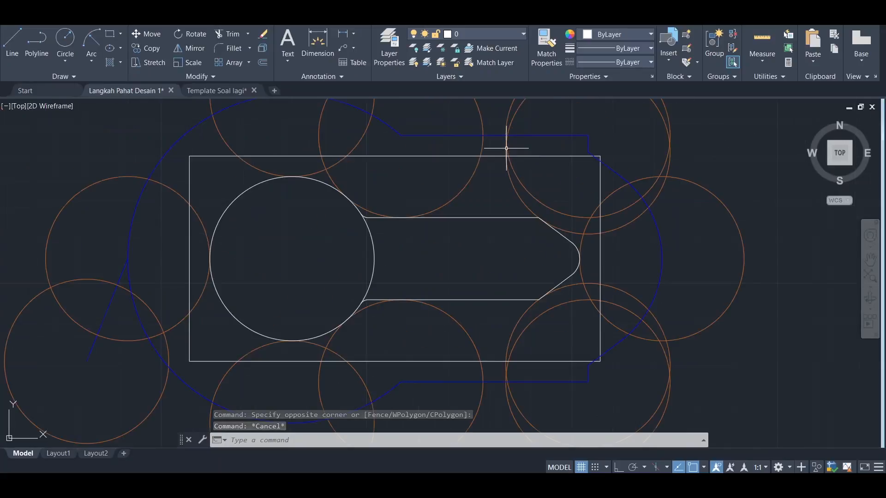
{"action": "scroll", "coordinate": [506, 148], "scroll_direction": "down", "scroll_amount": 4}
{"action": "scroll", "coordinate": [506, 149], "scroll_direction": "up", "scroll_amount": 2}
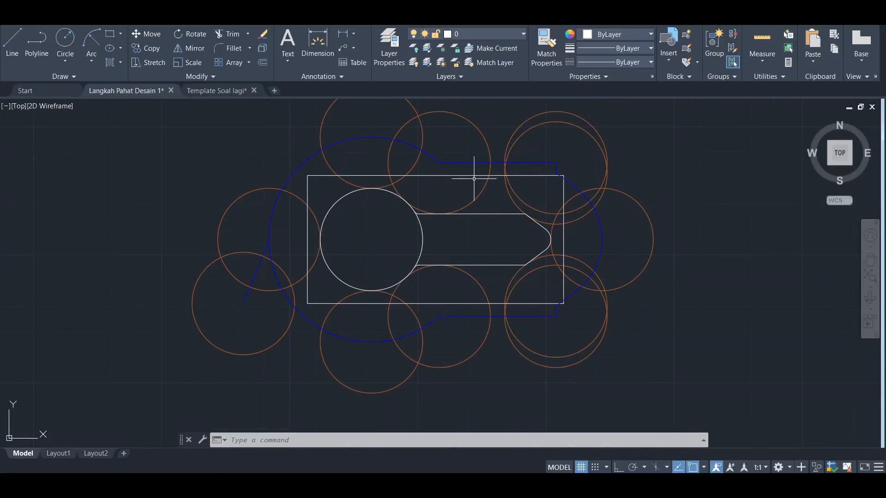
{"action": "left_click", "coordinate": [354, 34]}
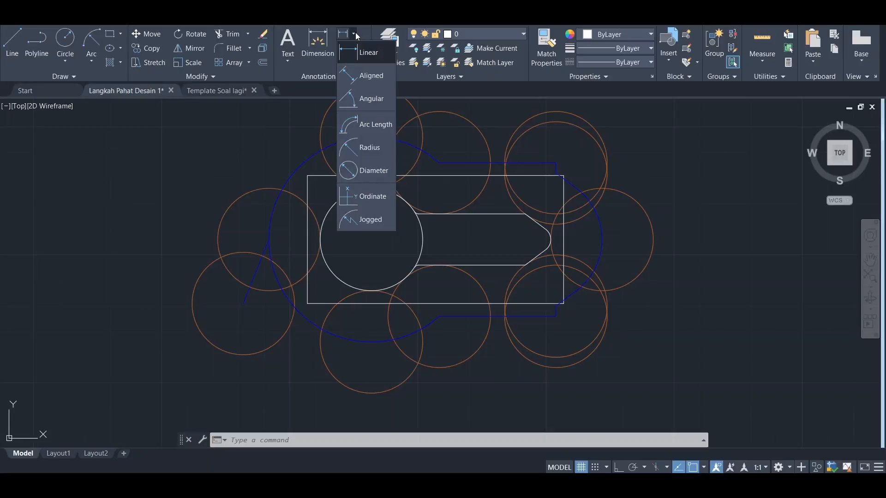
{"action": "left_click", "coordinate": [366, 53]}
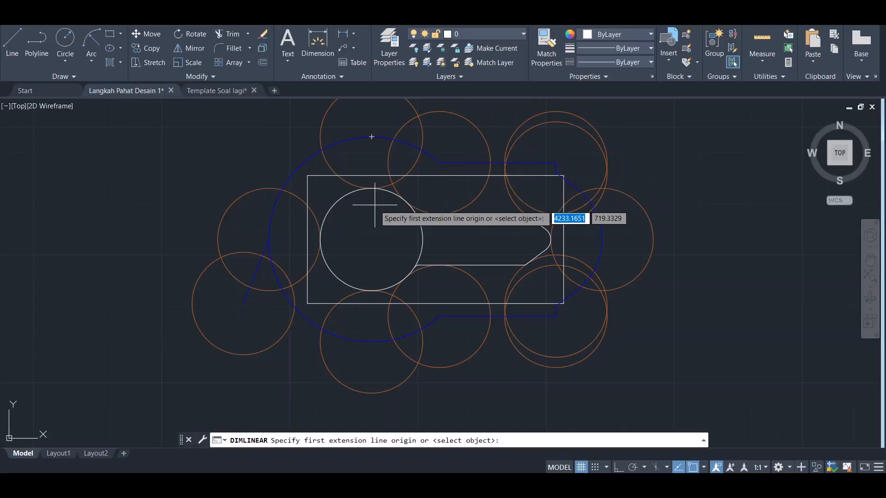
{"action": "left_click", "coordinate": [307, 303]}
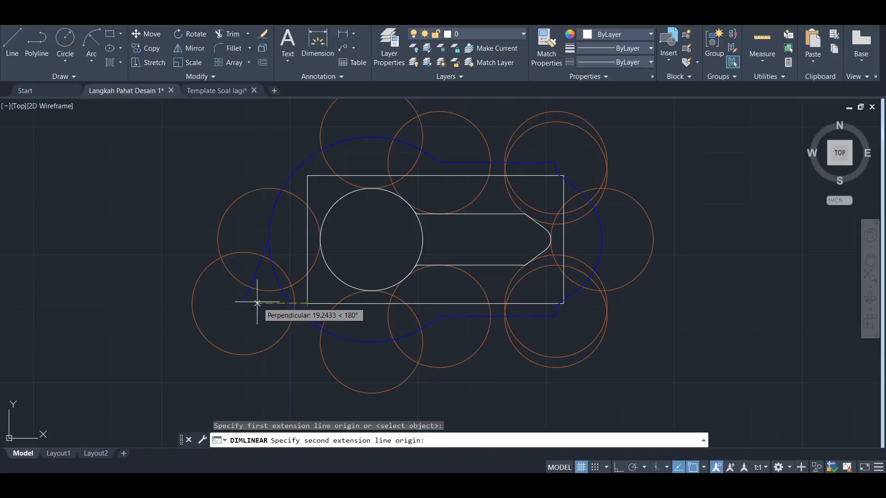
{"action": "left_click", "coordinate": [240, 307]}
{"action": "middle_click_drag", "start_coordinate": [273, 374], "coordinate": [324, 245]}
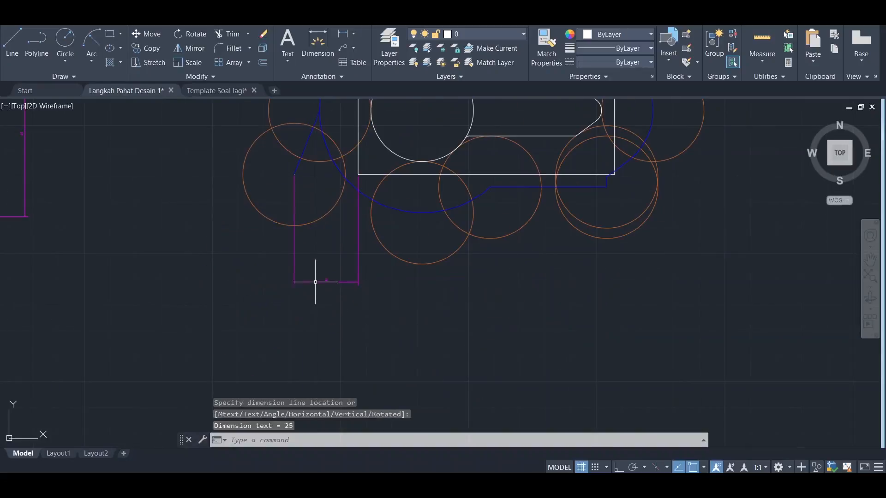
{"action": "left_click", "coordinate": [316, 282]}
Dimension the vertical and horizontal distances from the workpiece's lower-left corner to the offset circle's leftmost point.
{"action": "key", "text": "Return"}
{"action": "left_click", "coordinate": [388, 281]}
{"action": "left_click", "coordinate": [348, 218]}
{"action": "left_click", "coordinate": [239, 245]}
{"action": "key", "text": "Return"}
{"action": "left_click", "coordinate": [385, 221]}
{"action": "left_click", "coordinate": [344, 157]}
{"action": "left_click", "coordinate": [367, 310]}
Dimension the horizontal and vertical distances between the offset circle's leftmost and topmost points.
{"action": "middle_click_drag", "start_coordinate": [464, 128], "coordinate": [444, 240]}
{"action": "key", "text": "Return"}
{"action": "left_click", "coordinate": [323, 268]}
{"action": "middle_click_drag", "start_coordinate": [440, 122], "coordinate": [448, 186]}
{"action": "left_click", "coordinate": [434, 230]}
{"action": "left_click", "coordinate": [431, 165]}
{"action": "middle_click_drag", "start_coordinate": [411, 217], "coordinate": [407, 183]}
{"action": "key", "text": "Return"}
{"action": "left_click", "coordinate": [328, 299]}
{"action": "left_click", "coordinate": [431, 196]}
{"action": "left_click", "coordinate": [218, 299]}
Dimension the horizontal and vertical distances from the offset circle's topmost point to the upper offset line's inner end.
{"action": "key", "text": "Return"}
{"action": "left_click", "coordinate": [428, 217]}
{"action": "left_click", "coordinate": [496, 241]}
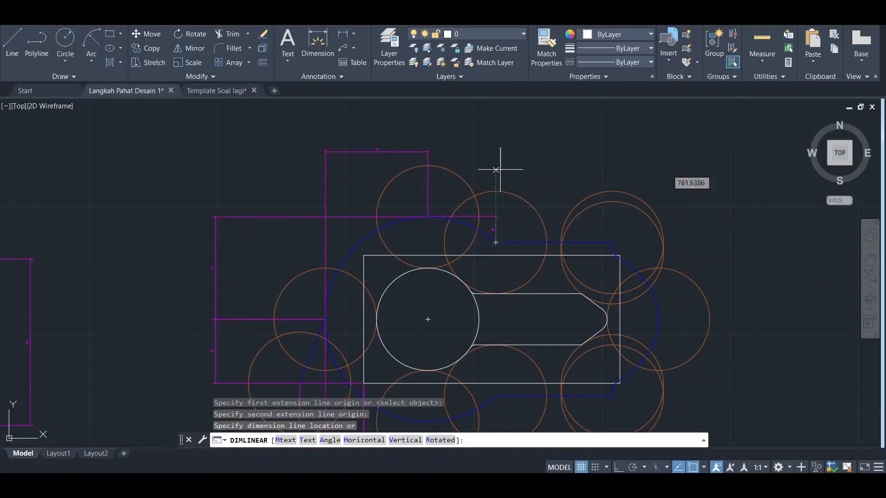
{"action": "left_click", "coordinate": [428, 151]}
{"action": "key", "text": "Return"}
{"action": "left_click", "coordinate": [496, 241]}
{"action": "left_click", "coordinate": [427, 217]}
{"action": "left_click", "coordinate": [243, 239]}
Dimension the upper offset line's length and the height of the short vertical step at its outer end.
{"action": "scroll", "coordinate": [590, 235], "scroll_direction": "up", "scroll_amount": 2}
{"action": "key", "text": "Return"}
{"action": "left_click", "coordinate": [440, 246]}
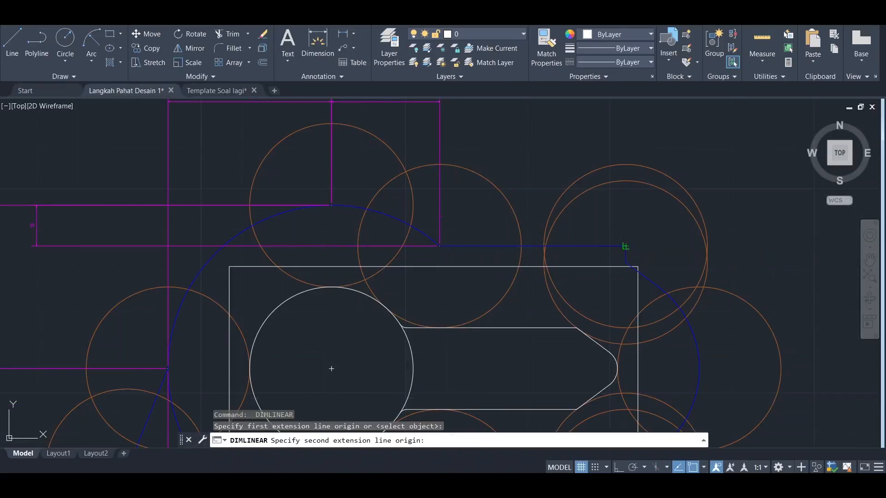
{"action": "left_click", "coordinate": [626, 246]}
{"action": "left_click", "coordinate": [440, 166]}
{"action": "key", "text": "Return"}
{"action": "left_click", "coordinate": [627, 311]}
{"action": "scroll", "coordinate": [626, 311], "scroll_direction": "up", "scroll_amount": 4}
{"action": "left_click", "coordinate": [627, 352]}
{"action": "middle_click_drag", "start_coordinate": [728, 293], "coordinate": [773, 262]}
{"action": "scroll", "coordinate": [773, 262], "scroll_direction": "down", "scroll_amount": 10}
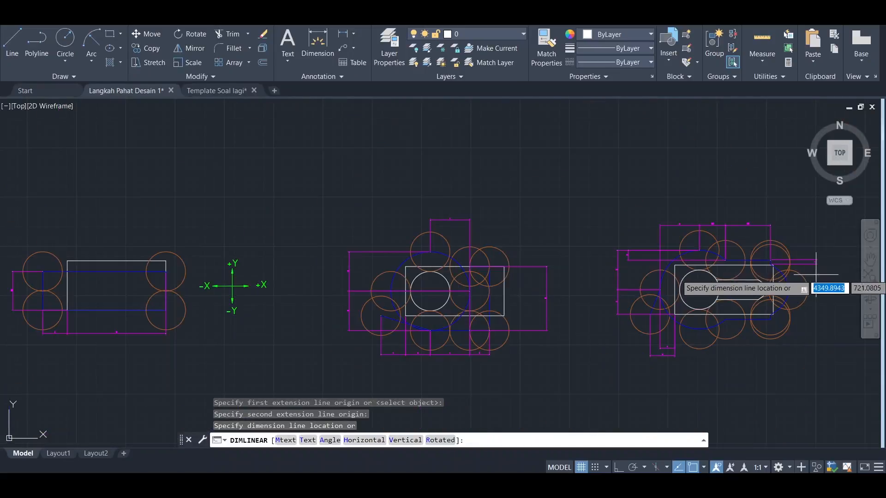
{"action": "left_click", "coordinate": [812, 273]}
Dimension the vertical and horizontal distances from the upper step's lower end to the path's rightmost point.
{"action": "scroll", "coordinate": [812, 273], "scroll_direction": "up", "scroll_amount": 6}
{"action": "key", "text": "Return"}
{"action": "left_click", "coordinate": [649, 267]}
{"action": "left_click", "coordinate": [577, 165]}
{"action": "left_click", "coordinate": [761, 164]}
{"action": "middle_click_drag", "start_coordinate": [732, 197], "coordinate": [732, 202]}
{"action": "key", "text": "Return"}
{"action": "left_click", "coordinate": [649, 285]}
{"action": "left_click", "coordinate": [577, 182]}
{"action": "middle_click_drag", "start_coordinate": [599, 360], "coordinate": [598, 229]}
{"action": "left_click", "coordinate": [618, 402]}
Examine the dimensioned outer contour path and the corners where the circle meets the handle.
{"action": "scroll", "coordinate": [550, 172], "scroll_direction": "down", "scroll_amount": 4}
{"action": "middle_click_drag", "start_coordinate": [520, 208], "coordinate": [565, 262]}
{"action": "scroll", "coordinate": [681, 198], "scroll_direction": "down", "scroll_amount": 3}
{"action": "scroll", "coordinate": [678, 198], "scroll_direction": "up", "scroll_amount": 5}
{"action": "scroll", "coordinate": [658, 172], "scroll_direction": "down", "scroll_amount": 2}
{"action": "middle_click_drag", "start_coordinate": [658, 171], "coordinate": [655, 233]}
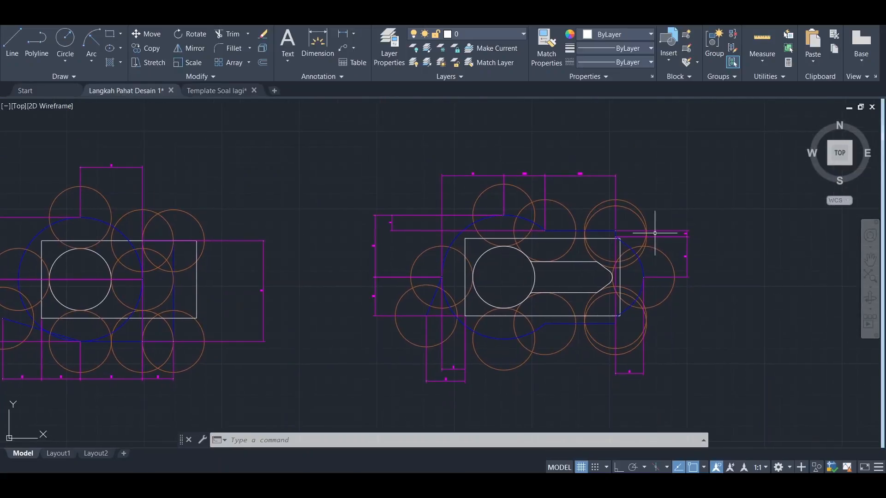
{"action": "scroll", "coordinate": [683, 233], "scroll_direction": "up", "scroll_amount": 4}
{"action": "middle_click_drag", "start_coordinate": [168, 255], "coordinate": [465, 237]}
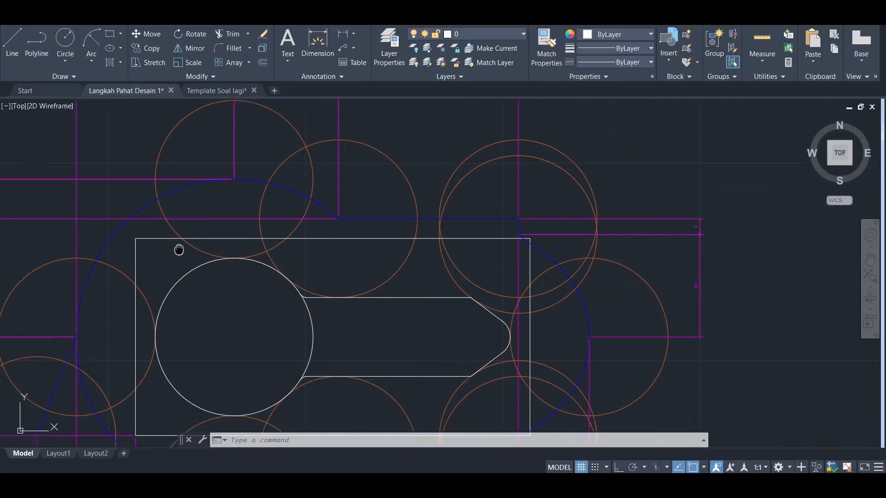
{"action": "scroll", "coordinate": [468, 236], "scroll_direction": "down", "scroll_amount": 2}
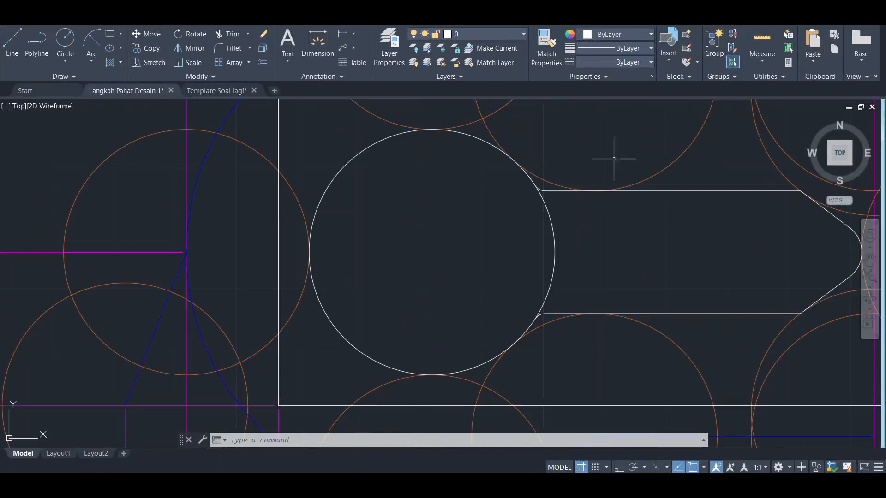
{"action": "scroll", "coordinate": [617, 158], "scroll_direction": "down", "scroll_amount": 8}
{"action": "scroll", "coordinate": [574, 197], "scroll_direction": "up", "scroll_amount": 7}
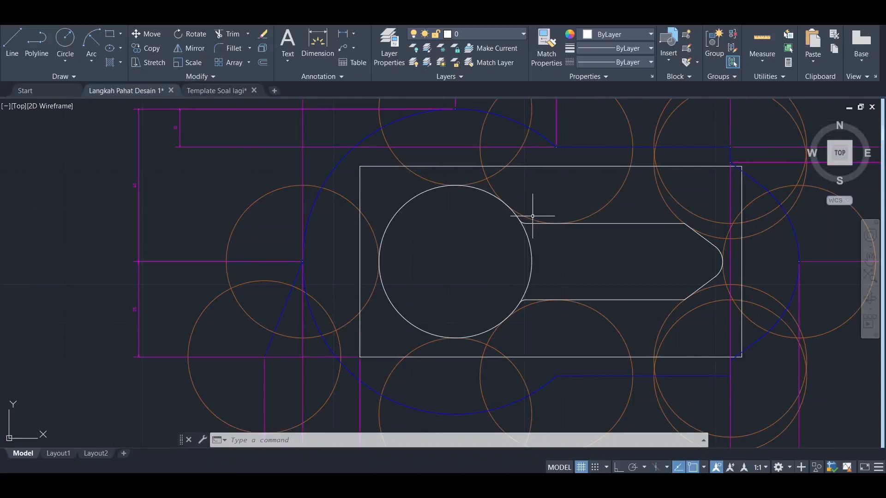
{"action": "scroll", "coordinate": [492, 205], "scroll_direction": "up", "scroll_amount": 5}
{"action": "scroll", "coordinate": [462, 183], "scroll_direction": "down", "scroll_amount": 8}
{"action": "scroll", "coordinate": [524, 283], "scroll_direction": "up", "scroll_amount": 6}
{"action": "scroll", "coordinate": [440, 182], "scroll_direction": "down", "scroll_amount": 8}
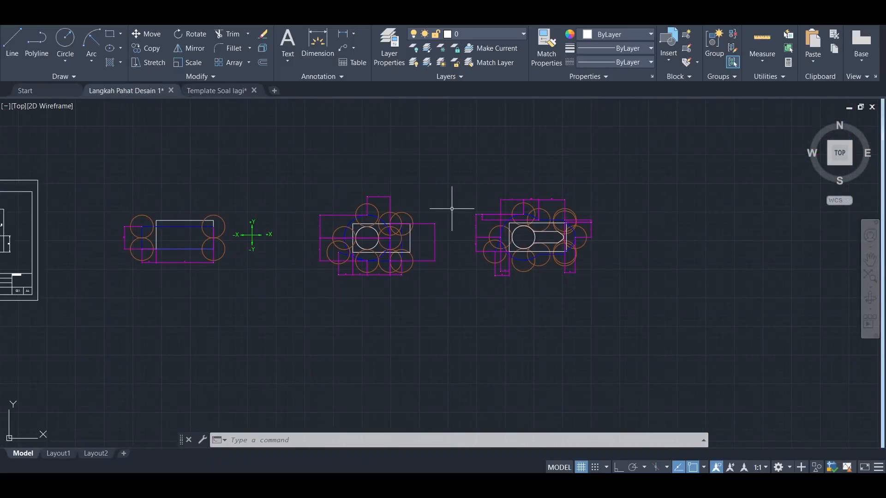
{"action": "scroll", "coordinate": [522, 243], "scroll_direction": "up", "scroll_amount": 7}
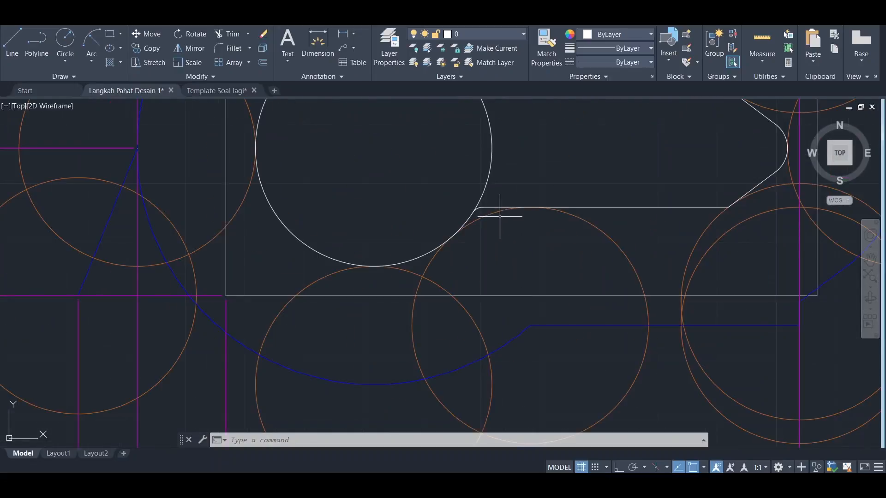
Paste the copied drawing of the small-tool path for the fillets between circle and handle.
{"action": "scroll", "coordinate": [477, 209], "scroll_direction": "down", "scroll_amount": 8}
{"action": "key", "text": "ctrl+v"}
{"action": "scroll", "coordinate": [516, 339], "scroll_direction": "up", "scroll_amount": 6}
{"action": "scroll", "coordinate": [369, 237], "scroll_direction": "down", "scroll_amount": 2}
{"action": "mouse_move", "coordinate": [369, 238]}
{"action": "middle_mouse_down"}
{"action": "mouse_move", "coordinate": [465, 192]}
{"action": "mouse_move", "coordinate": [485, 198]}
{"action": "middle_mouse_up"}
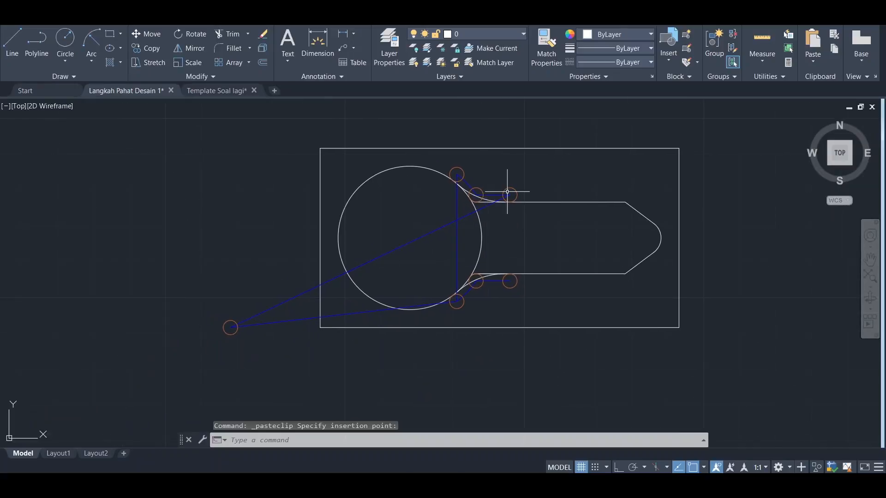
{"action": "left_click", "coordinate": [456, 197]}
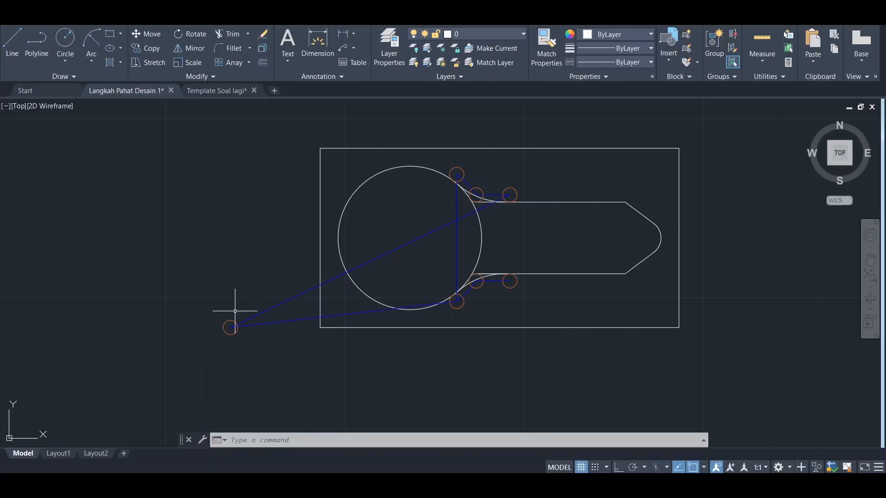
Dimension the horizontal distance from the fillet path's tool start point to the workpiece's lower-left corner.
{"action": "scroll", "coordinate": [461, 286], "scroll_direction": "up", "scroll_amount": 5}
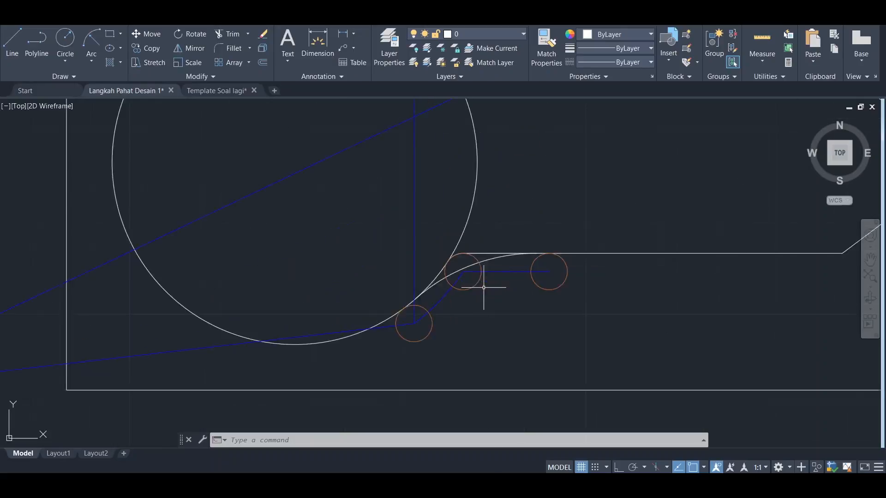
{"action": "scroll", "coordinate": [415, 207], "scroll_direction": "down", "scroll_amount": 5}
{"action": "scroll", "coordinate": [413, 203], "scroll_direction": "up", "scroll_amount": 4}
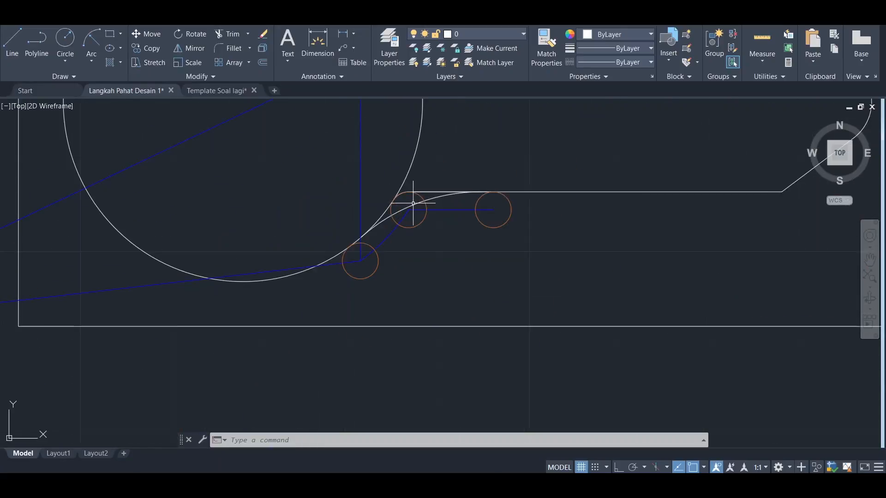
{"action": "scroll", "coordinate": [412, 201], "scroll_direction": "down", "scroll_amount": 8}
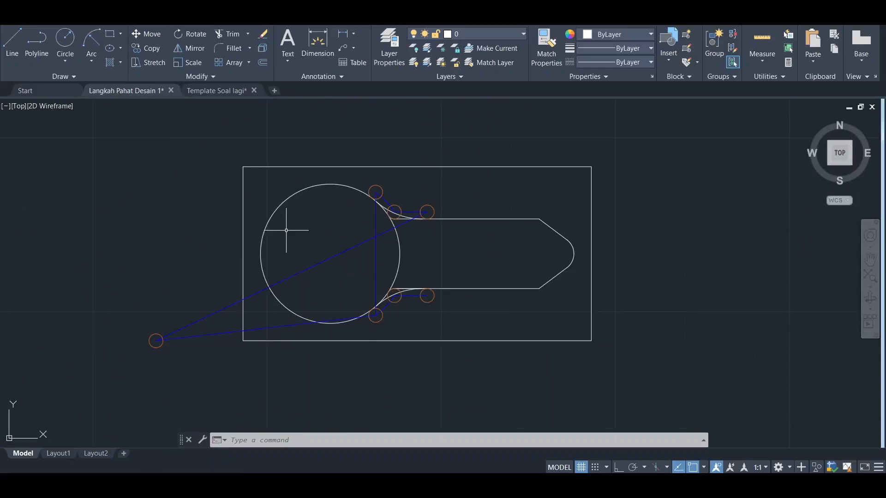
{"action": "left_click", "coordinate": [342, 34]}
{"action": "left_click", "coordinate": [243, 341]}
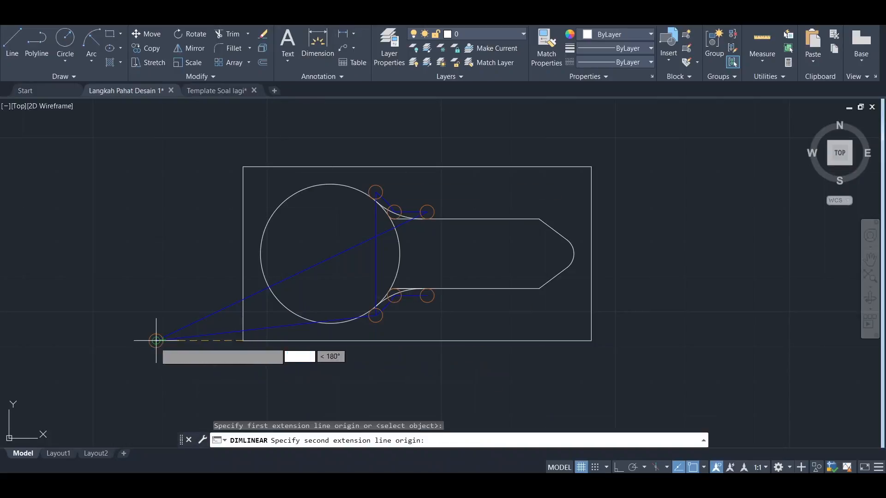
{"action": "left_click", "coordinate": [156, 341]}
{"action": "left_click", "coordinate": [203, 390]}
{"action": "middle_click_drag", "start_coordinate": [279, 345], "coordinate": [265, 289]}
{"action": "key", "text": "space"}
{"action": "left_click", "coordinate": [142, 284]}
{"action": "scroll", "coordinate": [412, 168], "scroll_direction": "up", "scroll_amount": 4}
{"action": "left_click", "coordinate": [414, 137]}
{"action": "key", "text": "Escape"}
Dimension the horizontal distance from the workpiece's lower-left corner to the lower tool position tangent to the large circle.
{"action": "middle_click_drag", "start_coordinate": [186, 362], "coordinate": [387, 276]}
{"action": "key", "text": "space"}
{"action": "left_click", "coordinate": [324, 255]}
{"action": "scroll", "coordinate": [528, 240], "scroll_direction": "up", "scroll_amount": 6}
{"action": "left_click", "coordinate": [528, 239]}
{"action": "scroll", "coordinate": [447, 339], "scroll_direction": "down", "scroll_amount": 4}
{"action": "left_click", "coordinate": [300, 389]}
Dimension the vertical distance from the workpiece's lower-left corner to the lower tool position tangent to the large circle.
{"action": "scroll", "coordinate": [440, 340], "scroll_direction": "up", "scroll_amount": 2}
{"action": "key", "text": "space"}
{"action": "left_click", "coordinate": [245, 368]}
{"action": "left_click", "coordinate": [534, 166]}
{"action": "middle_click_drag", "start_coordinate": [72, 362], "coordinate": [256, 264]}
{"action": "left_click", "coordinate": [183, 260]}
Dimension the horizontal distance from the workpiece's lower-left corner to the fillet path's rightmost tool position.
{"action": "middle_click_drag", "start_coordinate": [688, 120], "coordinate": [510, 268]}
{"action": "key", "text": "space"}
{"action": "left_click", "coordinate": [352, 219]}
{"action": "scroll", "coordinate": [468, 224], "scroll_direction": "up", "scroll_amount": 4}
{"action": "left_click", "coordinate": [502, 150]}
{"action": "left_click", "coordinate": [478, 284]}
Dimension the vertical distance from the workpiece's lower-left corner to the upper tool position on the handle.
{"action": "key", "text": "space"}
{"action": "left_click", "coordinate": [359, 311]}
{"action": "left_click", "coordinate": [687, 249]}
{"action": "middle_click_drag", "start_coordinate": [52, 280], "coordinate": [280, 283]}
{"action": "left_click", "coordinate": [281, 282]}
Dimension the horizontal distance between the two tool positions along the handle's upper edge.
{"action": "scroll", "coordinate": [530, 243], "scroll_direction": "down", "scroll_amount": 6}
{"action": "scroll", "coordinate": [663, 167], "scroll_direction": "up", "scroll_amount": 6}
{"action": "scroll", "coordinate": [614, 228], "scroll_direction": "up", "scroll_amount": 6}
{"action": "key", "text": "space"}
{"action": "left_click", "coordinate": [673, 281]}
{"action": "left_click", "coordinate": [345, 280]}
{"action": "scroll", "coordinate": [410, 168], "scroll_direction": "down", "scroll_amount": 3}
{"action": "left_click", "coordinate": [448, 206]}
Dimension the horizontal span of the upper fillet arc path between its two tool positions.
{"action": "middle_click_drag", "start_coordinate": [410, 164], "coordinate": [505, 287]}
{"action": "scroll", "coordinate": [447, 335], "scroll_direction": "up", "scroll_amount": 2}
{"action": "scroll", "coordinate": [505, 287], "scroll_direction": "down", "scroll_amount": 8}
{"action": "scroll", "coordinate": [494, 246], "scroll_direction": "up", "scroll_amount": 5}
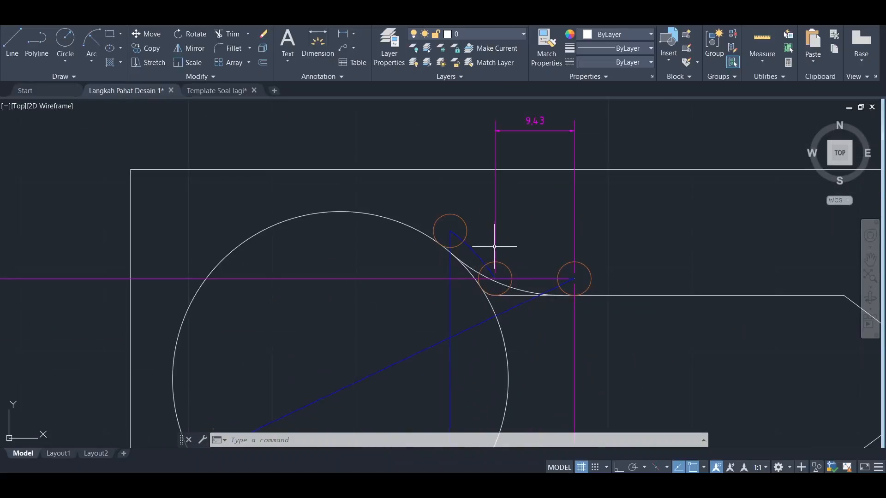
{"action": "scroll", "coordinate": [484, 245], "scroll_direction": "up", "scroll_amount": 4}
{"action": "left_click", "coordinate": [459, 247]}
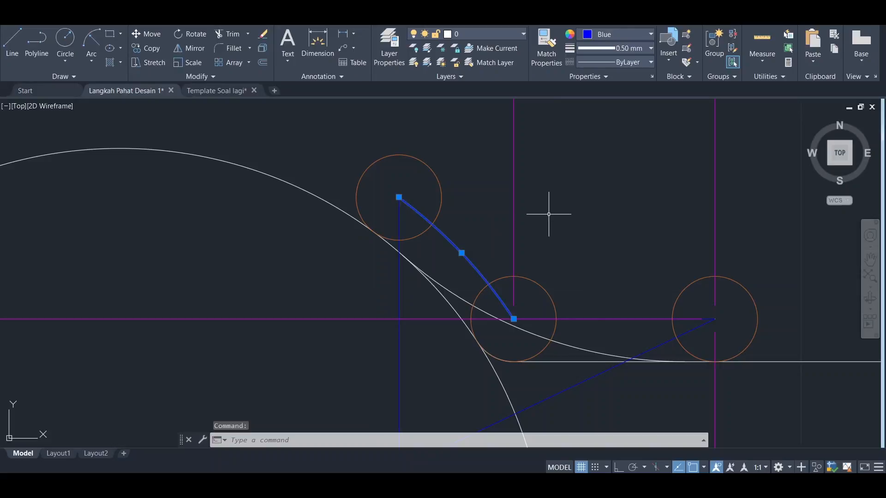
{"action": "scroll", "coordinate": [493, 142], "scroll_direction": "down", "scroll_amount": 4}
{"action": "scroll", "coordinate": [489, 148], "scroll_direction": "up", "scroll_amount": 2}
{"action": "scroll", "coordinate": [493, 142], "scroll_direction": "down", "scroll_amount": 2}
{"action": "middle_click_drag", "start_coordinate": [493, 142], "coordinate": [490, 189]}
{"action": "key", "text": "Return"}
{"action": "left_click", "coordinate": [501, 275]}
{"action": "left_click", "coordinate": [457, 228]}
{"action": "left_click", "coordinate": [502, 130]}
{"action": "key", "text": "Escape"}
{"action": "key", "text": "Escape"}
Dimension the vertical distance between the lower and upper tool positions tangent to the large circle.
{"action": "scroll", "coordinate": [552, 252], "scroll_direction": "down", "scroll_amount": 2}
{"action": "middle_click_drag", "start_coordinate": [551, 262], "coordinate": [516, 131]}
{"action": "key", "text": "Return"}
{"action": "scroll", "coordinate": [487, 286], "scroll_direction": "up", "scroll_amount": 4}
{"action": "left_click", "coordinate": [415, 295]}
{"action": "scroll", "coordinate": [407, 152], "scroll_direction": "down", "scroll_amount": 6}
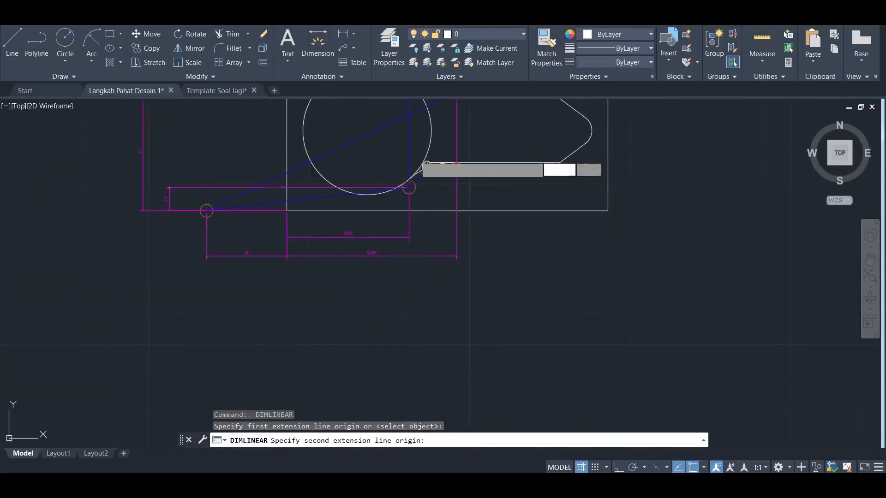
{"action": "middle_click_drag", "start_coordinate": [408, 152], "coordinate": [555, 259]}
{"action": "left_click", "coordinate": [556, 180]}
{"action": "middle_click_drag", "start_coordinate": [827, 269], "coordinate": [697, 267]}
{"action": "left_click", "coordinate": [698, 268]}
Dimension the horizontal span of the lower fillet arc path between its two tool positions.
{"action": "scroll", "coordinate": [458, 285], "scroll_direction": "up", "scroll_amount": 6}
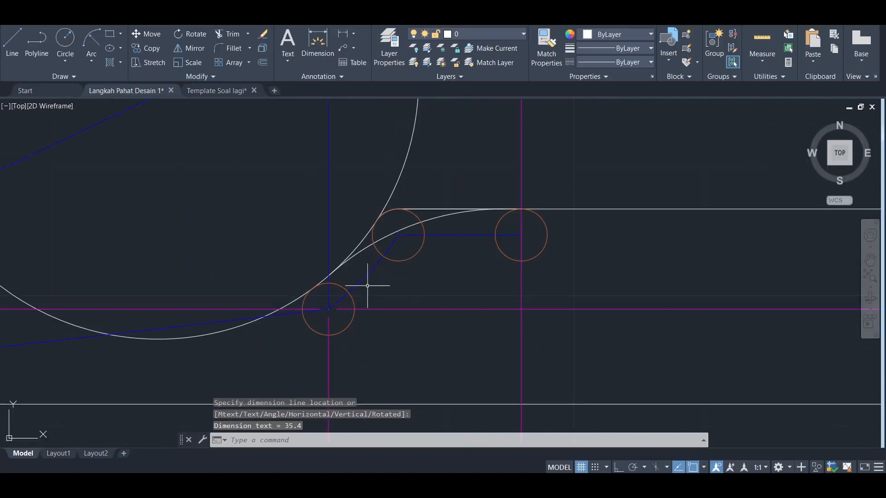
{"action": "key", "text": "Return"}
{"action": "left_click", "coordinate": [328, 309]}
{"action": "left_click", "coordinate": [398, 235]}
{"action": "scroll", "coordinate": [400, 236], "scroll_direction": "up", "scroll_amount": 2}
{"action": "mouse_move", "coordinate": [404, 272]}
{"action": "middle_mouse_down"}
{"action": "mouse_move", "coordinate": [416, 184]}
{"action": "mouse_move", "coordinate": [411, 303]}
{"action": "middle_mouse_up"}
{"action": "scroll", "coordinate": [431, 142], "scroll_direction": "down", "scroll_amount": 4}
{"action": "left_click", "coordinate": [386, 310]}
Dimension the vertical span of the upper fillet arc path between its two tool positions.
{"action": "scroll", "coordinate": [390, 295], "scroll_direction": "down", "scroll_amount": 2}
{"action": "middle_click_drag", "start_coordinate": [431, 180], "coordinate": [483, 167]}
{"action": "key", "text": "Return"}
{"action": "left_click", "coordinate": [471, 180]}
{"action": "left_click", "coordinate": [444, 151]}
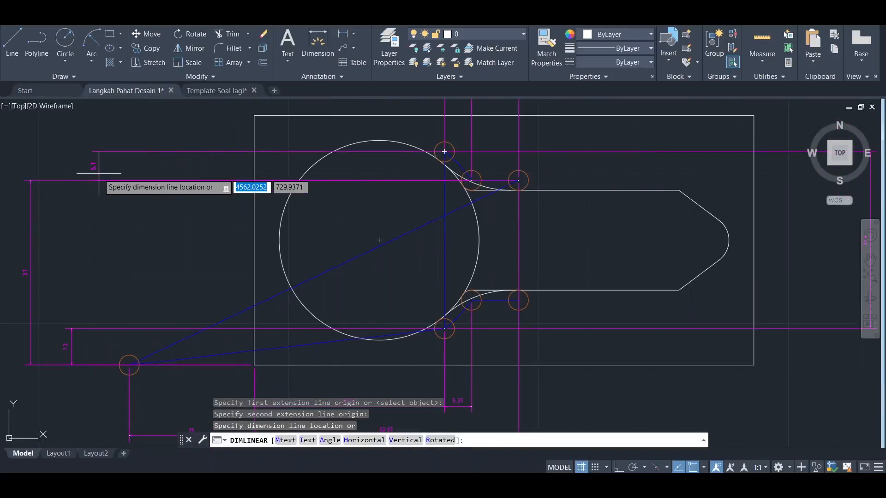
{"action": "left_click", "coordinate": [99, 174]}
Examine the dimensioned small-tool path for the fillets between circle and handle.
{"action": "scroll", "coordinate": [442, 152], "scroll_direction": "up", "scroll_amount": 4}
{"action": "scroll", "coordinate": [561, 195], "scroll_direction": "up", "scroll_amount": 4}
{"action": "scroll", "coordinate": [496, 269], "scroll_direction": "down", "scroll_amount": 10}
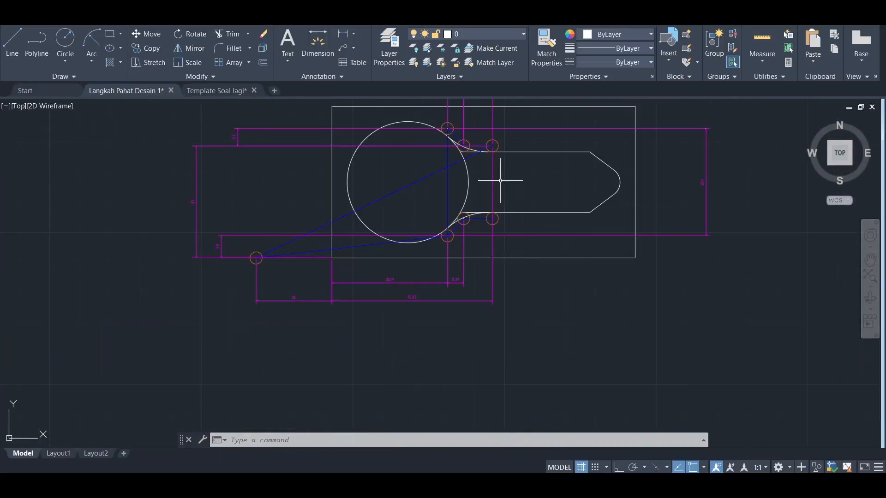
{"action": "scroll", "coordinate": [541, 214], "scroll_direction": "up", "scroll_amount": 2}
{"action": "scroll", "coordinate": [537, 218], "scroll_direction": "down", "scroll_amount": 2}
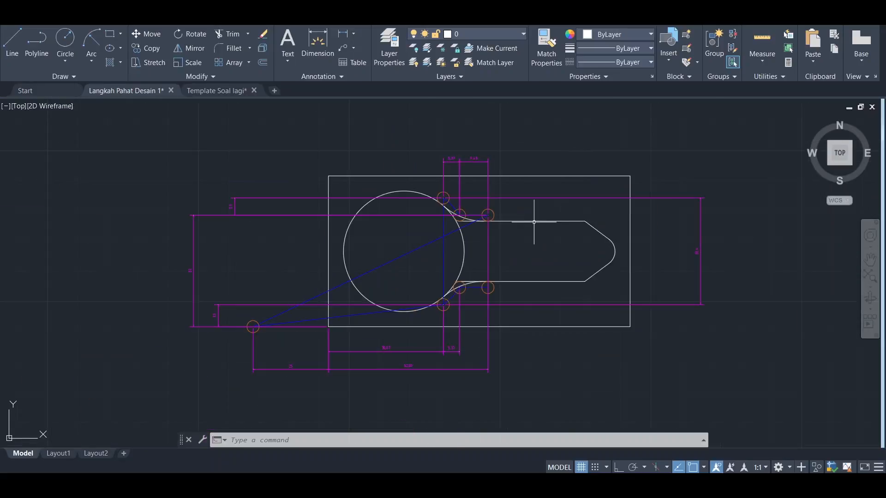
{"action": "scroll", "coordinate": [467, 297], "scroll_direction": "up", "scroll_amount": 2}
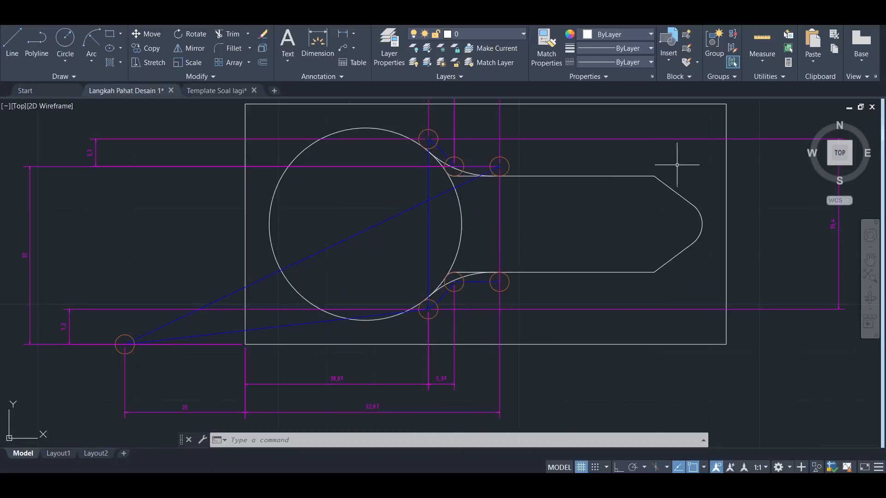
{"action": "scroll", "coordinate": [658, 167], "scroll_direction": "down", "scroll_amount": 3}
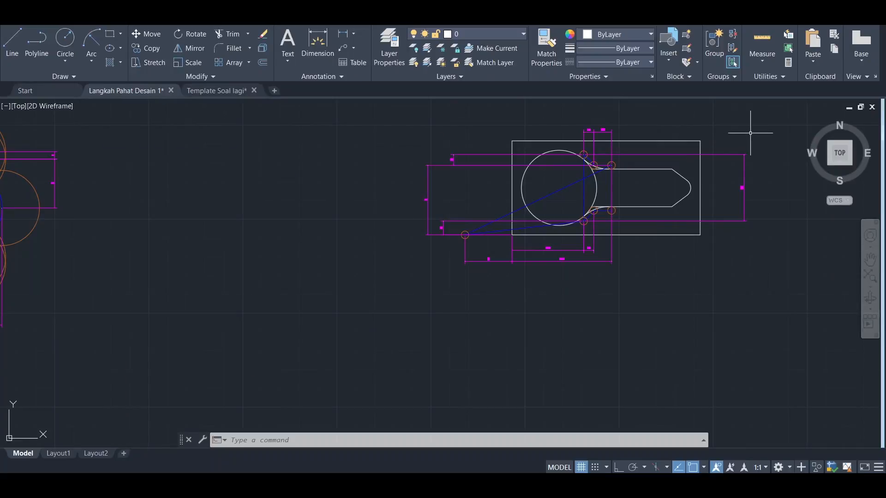
{"action": "scroll", "coordinate": [764, 121], "scroll_direction": "up", "scroll_amount": 4}
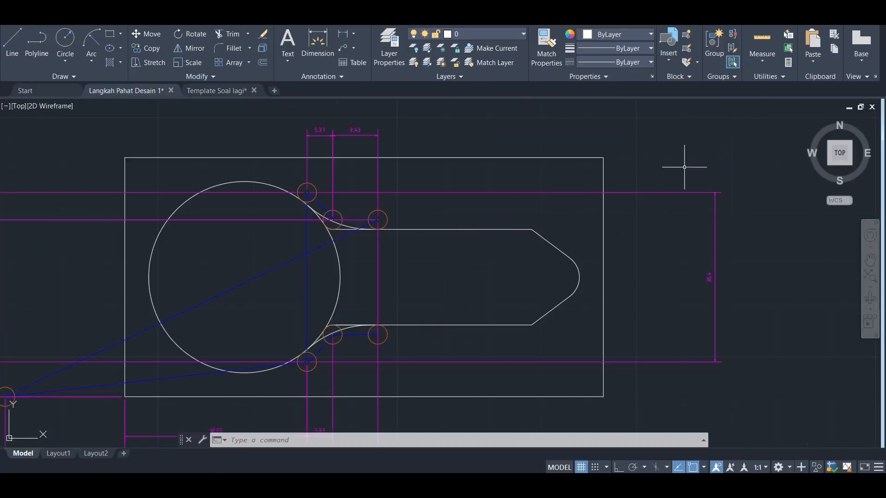
Examine the original part drawing's fillets, slots and dimensions in the circle and handle.
{"action": "mouse_move", "coordinate": [403, 238]}
{"action": "middle_mouse_down"}
{"action": "mouse_move", "coordinate": [458, 140]}
{"action": "mouse_move", "coordinate": [627, 110]}
{"action": "middle_mouse_up"}
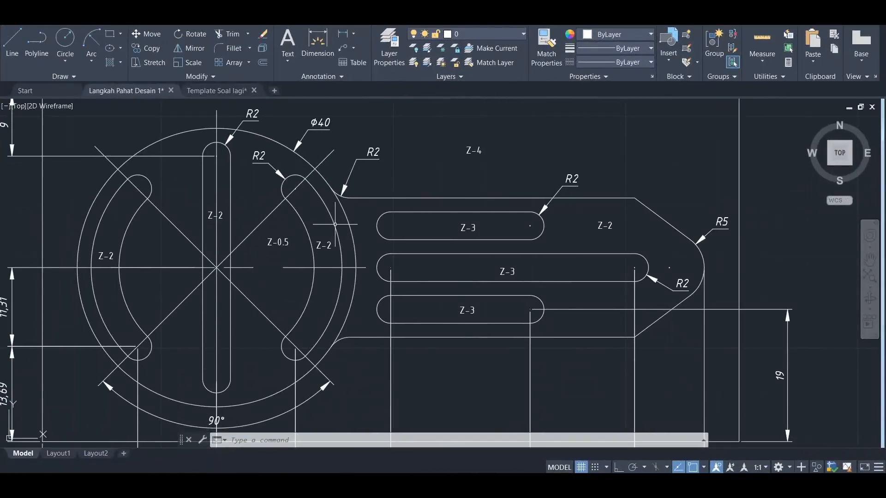
{"action": "scroll", "coordinate": [346, 234], "scroll_direction": "down", "scroll_amount": 2}
{"action": "scroll", "coordinate": [347, 235], "scroll_direction": "down", "scroll_amount": 2}
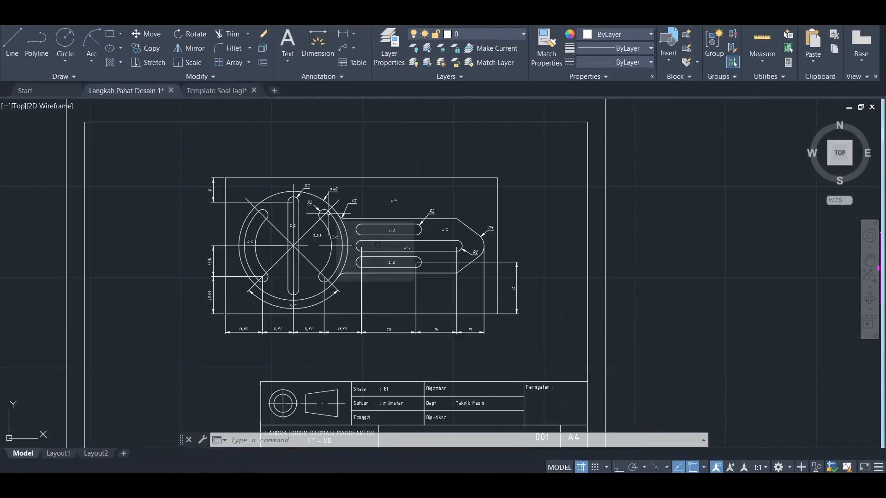
{"action": "scroll", "coordinate": [322, 211], "scroll_direction": "up", "scroll_amount": 3}
{"action": "middle_click_drag", "start_coordinate": [322, 211], "coordinate": [322, 145]}
{"action": "scroll", "coordinate": [385, 176], "scroll_direction": "down", "scroll_amount": 4}
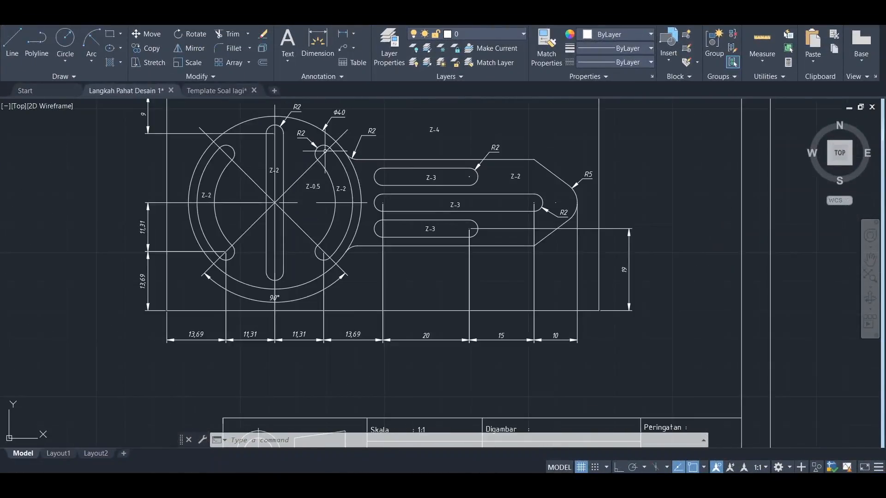
{"action": "scroll", "coordinate": [385, 176], "scroll_direction": "up", "scroll_amount": 3}
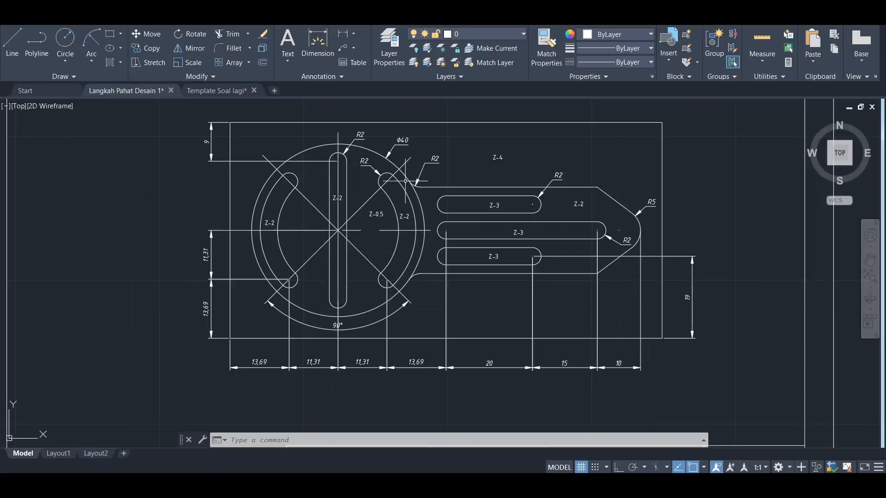
{"action": "middle_click_drag", "start_coordinate": [365, 212], "coordinate": [418, 189]}
{"action": "scroll", "coordinate": [436, 173], "scroll_direction": "up", "scroll_amount": 2}
{"action": "scroll", "coordinate": [415, 178], "scroll_direction": "down", "scroll_amount": 2}
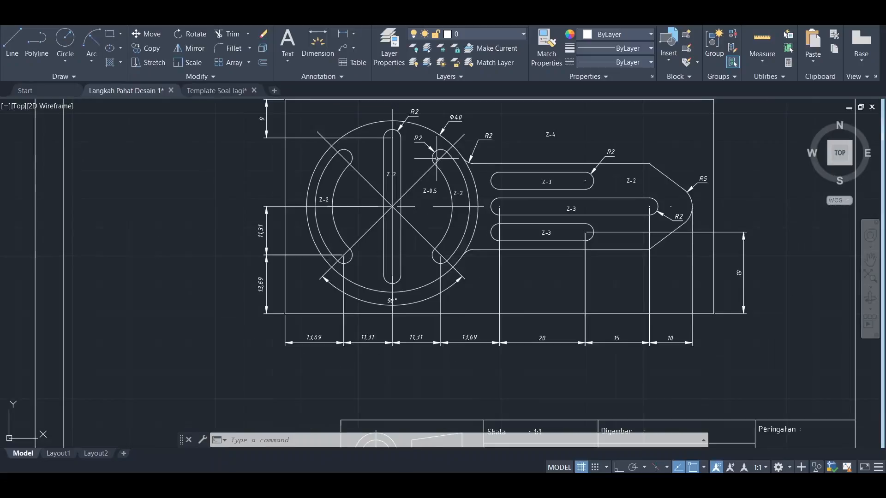
{"action": "middle_click_drag", "start_coordinate": [454, 131], "coordinate": [459, 176]}
{"action": "scroll", "coordinate": [659, 138], "scroll_direction": "down", "scroll_amount": 2}
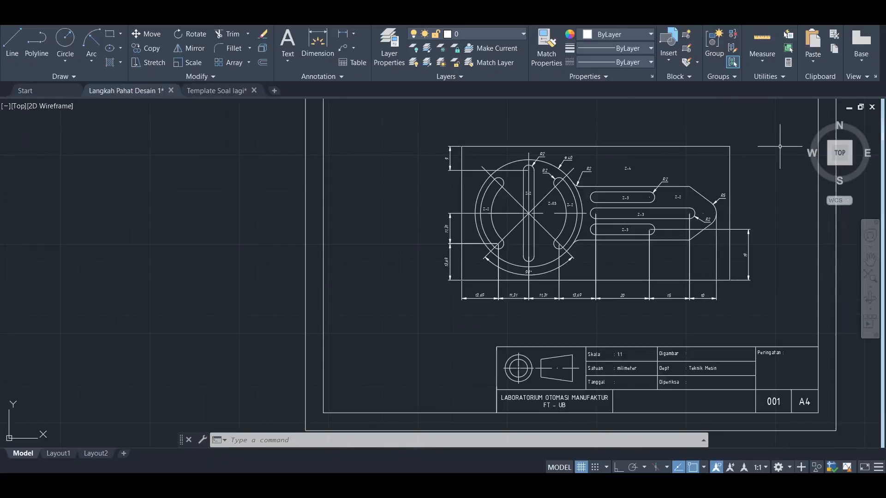
{"action": "scroll", "coordinate": [767, 137], "scroll_direction": "up", "scroll_amount": 2}
{"action": "scroll", "coordinate": [572, 176], "scroll_direction": "down", "scroll_amount": 2}
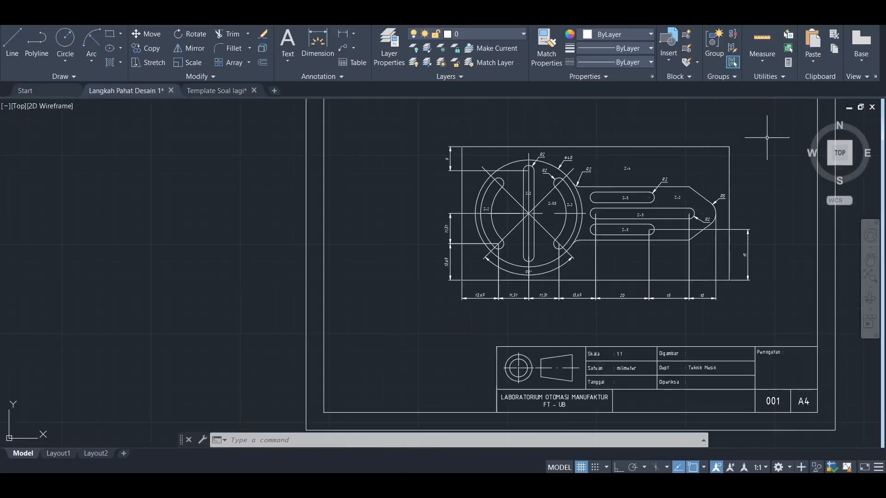
{"action": "scroll", "coordinate": [507, 216], "scroll_direction": "down", "scroll_amount": 1}
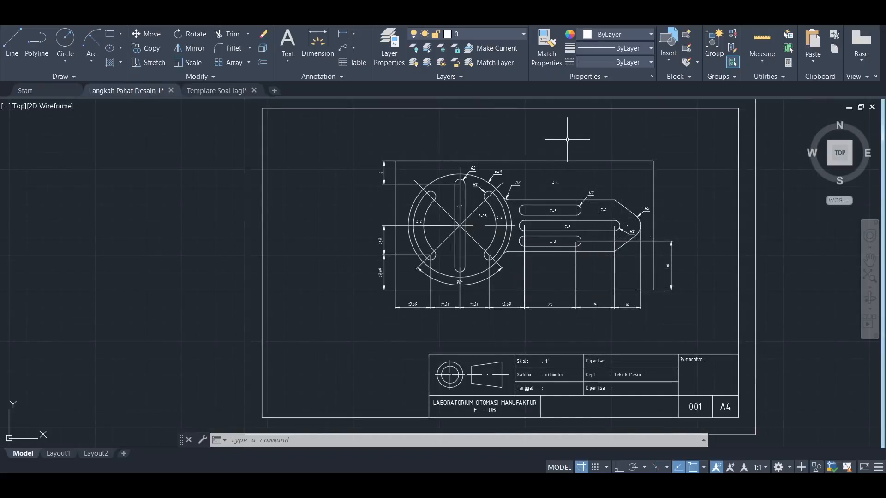
Examine the depth labels of the curved and straight slots inside the part drawing's circle.
{"action": "scroll", "coordinate": [486, 202], "scroll_direction": "up", "scroll_amount": 6}
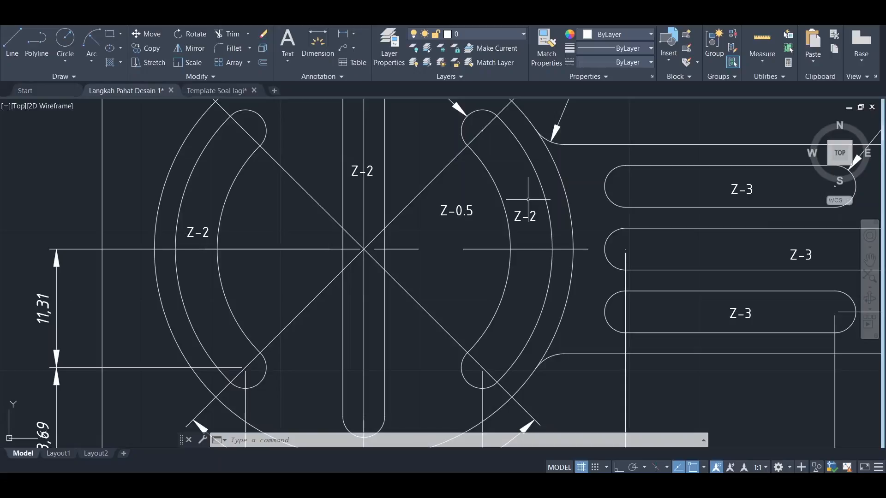
{"action": "scroll", "coordinate": [489, 200], "scroll_direction": "down", "scroll_amount": 3}
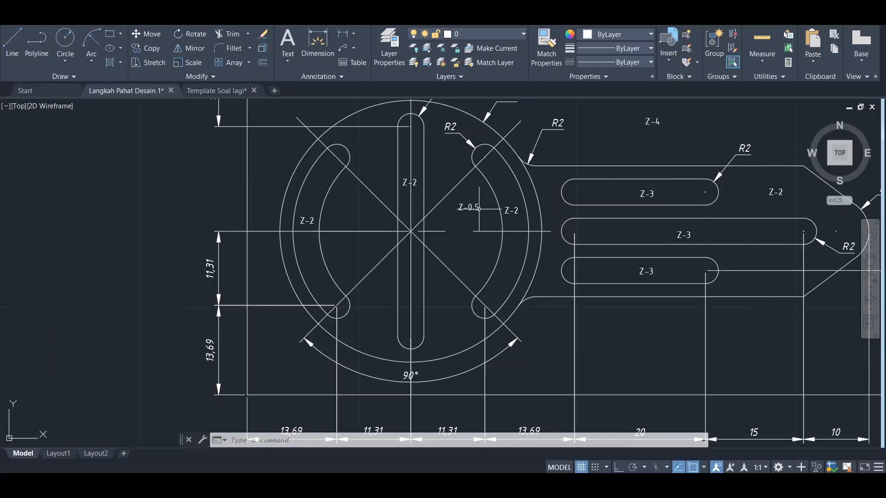
{"action": "scroll", "coordinate": [480, 208], "scroll_direction": "down", "scroll_amount": 3}
{"action": "scroll", "coordinate": [477, 211], "scroll_direction": "up", "scroll_amount": 3}
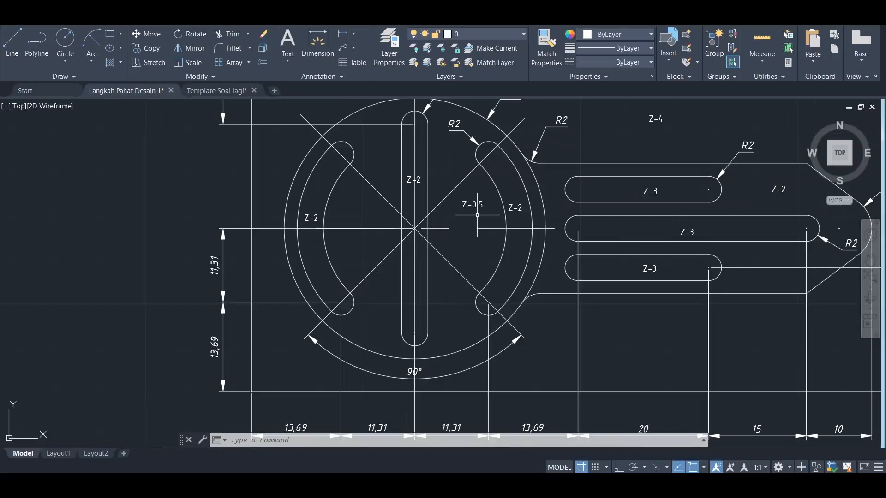
{"action": "scroll", "coordinate": [485, 203], "scroll_direction": "up", "scroll_amount": 2}
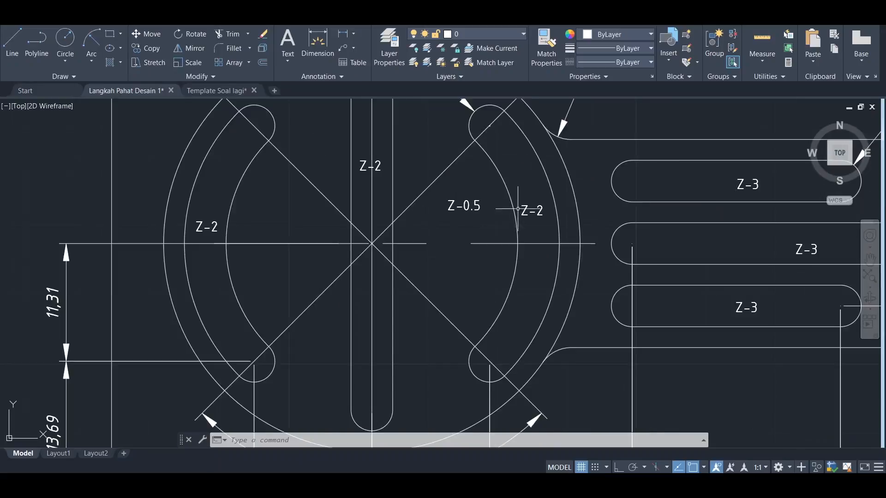
{"action": "scroll", "coordinate": [566, 239], "scroll_direction": "down", "scroll_amount": 6}
{"action": "scroll", "coordinate": [670, 288], "scroll_direction": "down", "scroll_amount": 1}
On the circle's slot path drawing, dimension the horizontal distance from the tool start point to the workpiece's lower-left corner.
{"action": "middle_click_drag", "start_coordinate": [723, 284], "coordinate": [290, 253]}
{"action": "middle_click_drag", "start_coordinate": [822, 249], "coordinate": [493, 257]}
{"action": "scroll", "coordinate": [523, 252], "scroll_direction": "up", "scroll_amount": 5}
{"action": "scroll", "coordinate": [561, 224], "scroll_direction": "down", "scroll_amount": 2}
{"action": "scroll", "coordinate": [559, 231], "scroll_direction": "up", "scroll_amount": 2}
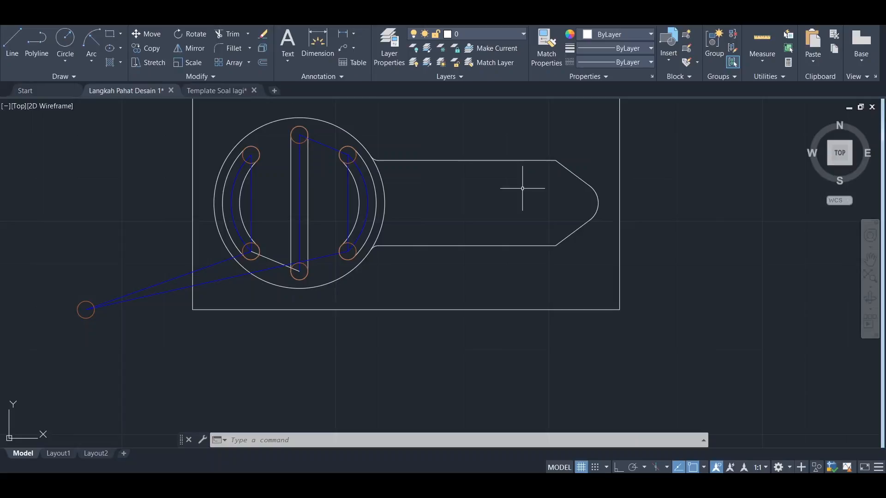
{"action": "scroll", "coordinate": [395, 287], "scroll_direction": "down", "scroll_amount": 2}
{"action": "scroll", "coordinate": [390, 166], "scroll_direction": "up", "scroll_amount": 2}
{"action": "left_click", "coordinate": [343, 33]}
{"action": "left_click", "coordinate": [396, 316]}
{"action": "left_click", "coordinate": [291, 316]}
{"action": "left_click", "coordinate": [341, 382]}
Dimension the horizontal and vertical distances from the workpiece's lower-left corner to the left curved slot's lower end.
{"action": "scroll", "coordinate": [407, 341], "scroll_direction": "down", "scroll_amount": 2}
{"action": "scroll", "coordinate": [407, 338], "scroll_direction": "up", "scroll_amount": 2}
{"action": "middle_click_drag", "start_coordinate": [419, 329], "coordinate": [404, 304]}
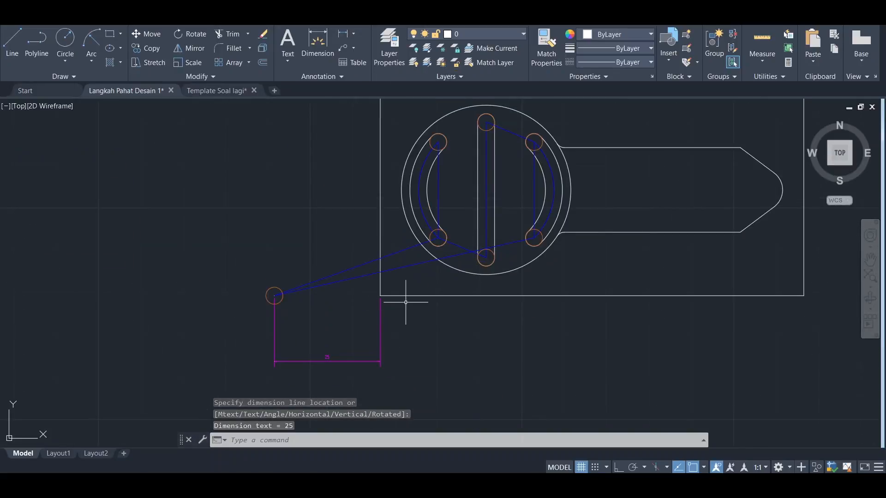
{"action": "key", "text": "Return"}
{"action": "left_click", "coordinate": [381, 297]}
{"action": "left_click", "coordinate": [438, 259]}
{"action": "left_click", "coordinate": [395, 362]}
{"action": "key", "text": "Return"}
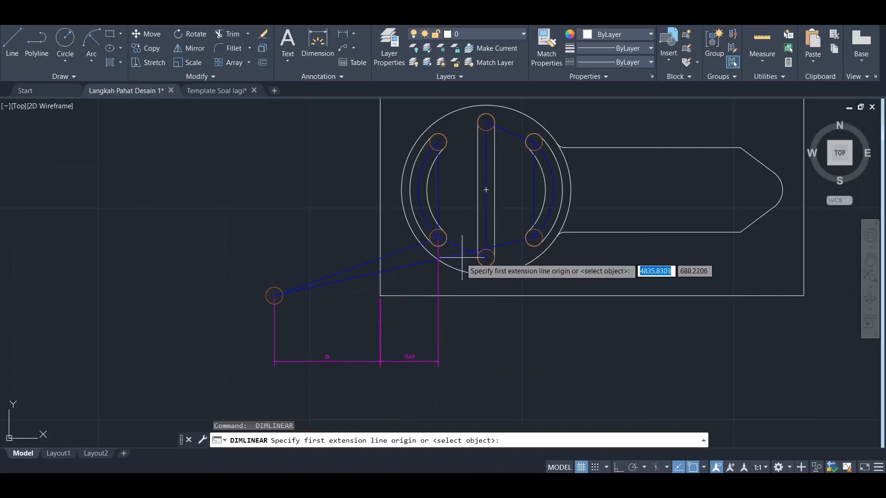
{"action": "left_click", "coordinate": [381, 296]}
{"action": "left_click", "coordinate": [437, 239]}
{"action": "left_click", "coordinate": [245, 295]}
Dimension the vertical and horizontal distances from the workpiece's lower-left corner to the straight centre slot's lower end.
{"action": "key", "text": "Return"}
{"action": "left_click", "coordinate": [379, 296]}
{"action": "left_click", "coordinate": [487, 257]}
{"action": "left_click", "coordinate": [259, 277]}
{"action": "key", "text": "Return"}
{"action": "left_click", "coordinate": [380, 296]}
{"action": "left_click", "coordinate": [486, 257]}
{"action": "scroll", "coordinate": [434, 341], "scroll_direction": "up", "scroll_amount": 2}
{"action": "left_click", "coordinate": [434, 341]}
{"action": "scroll", "coordinate": [547, 415], "scroll_direction": "down", "scroll_amount": 2}
Dimension the vertical distances from the workpiece's lower-left corner to the centre slot's and right curved slot's upper ends.
{"action": "key", "text": "Return"}
{"action": "left_click", "coordinate": [408, 321]}
{"action": "left_click", "coordinate": [513, 149]}
{"action": "left_click", "coordinate": [245, 318]}
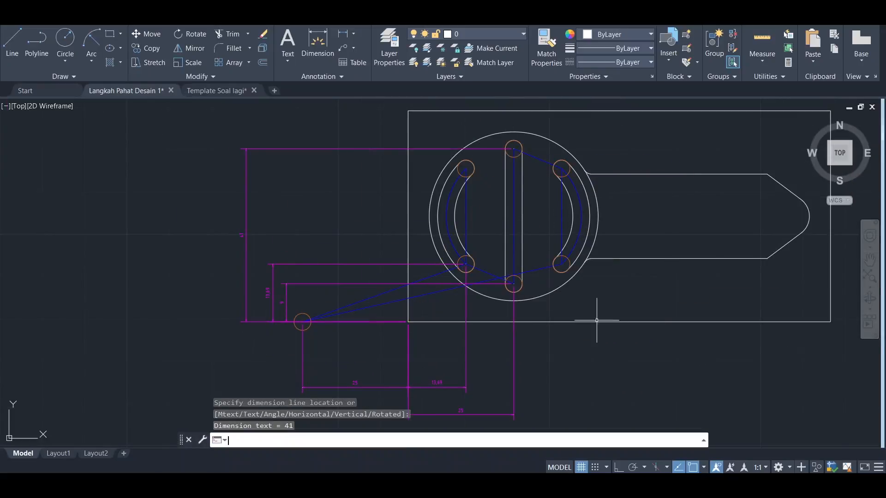
{"action": "key", "text": "Return"}
{"action": "left_click", "coordinate": [408, 322]}
{"action": "left_click", "coordinate": [561, 169]}
{"action": "left_click", "coordinate": [262, 292]}
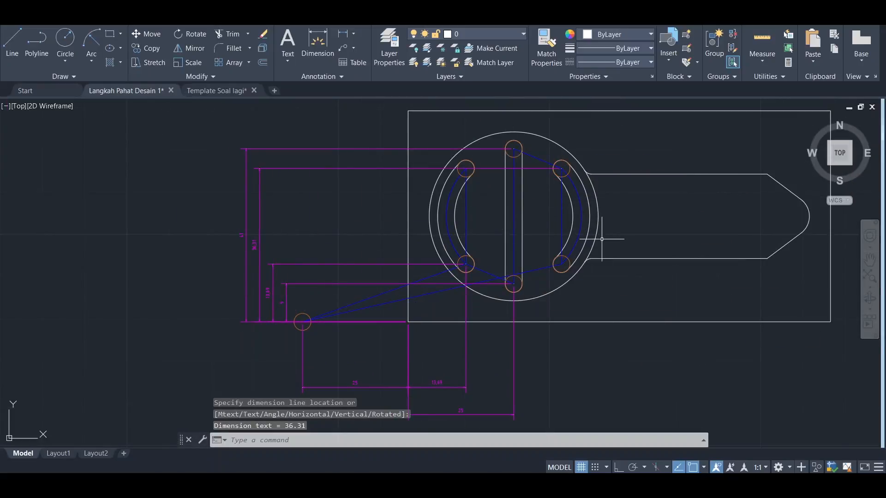
Dimension the horizontal distance from the workpiece's lower-left corner to the right curved slot's lower end.
{"action": "key", "text": "Return"}
{"action": "left_click", "coordinate": [407, 322]}
{"action": "left_click", "coordinate": [561, 264]}
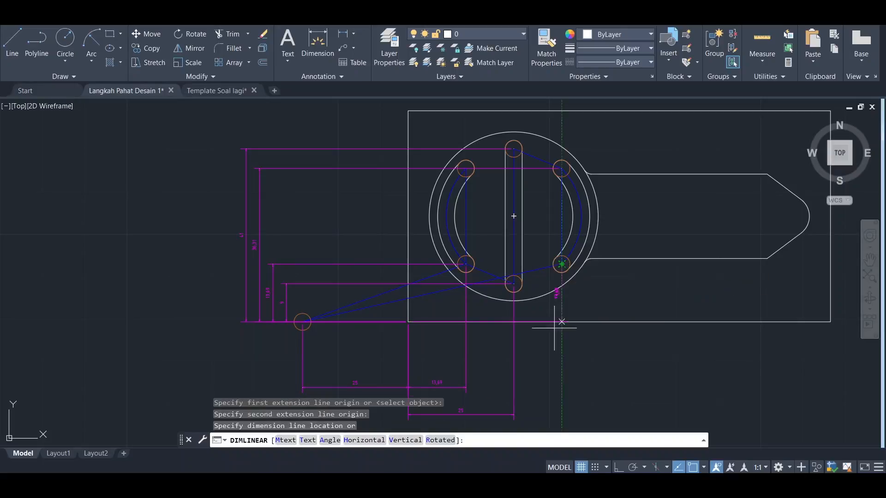
{"action": "scroll", "coordinate": [561, 312], "scroll_direction": "down", "scroll_amount": 4}
{"action": "left_click", "coordinate": [608, 263]}
{"action": "scroll", "coordinate": [631, 233], "scroll_direction": "up", "scroll_amount": 2}
{"action": "scroll", "coordinate": [593, 214], "scroll_direction": "up", "scroll_amount": 2}
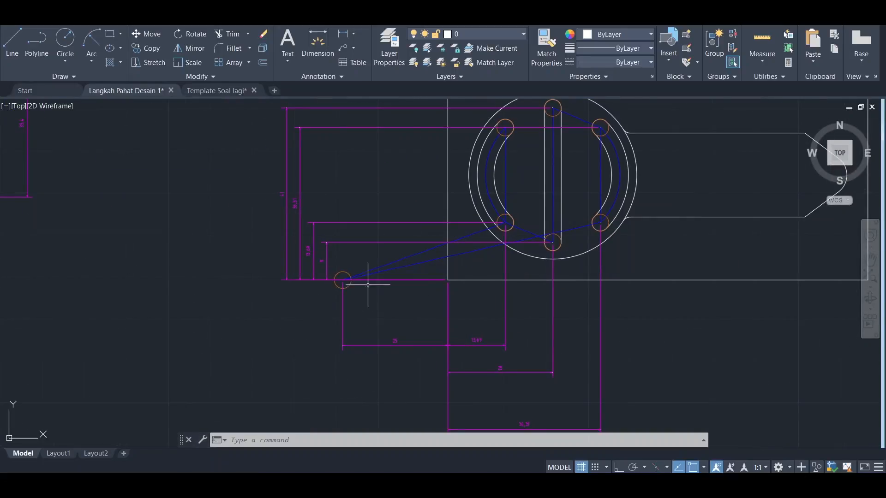
{"action": "scroll", "coordinate": [445, 251], "scroll_direction": "up", "scroll_amount": 4}
{"action": "left_click", "coordinate": [383, 247]}
{"action": "left_click", "coordinate": [376, 277]}
{"action": "key", "text": "Escape"}
{"action": "key", "text": "Escape"}
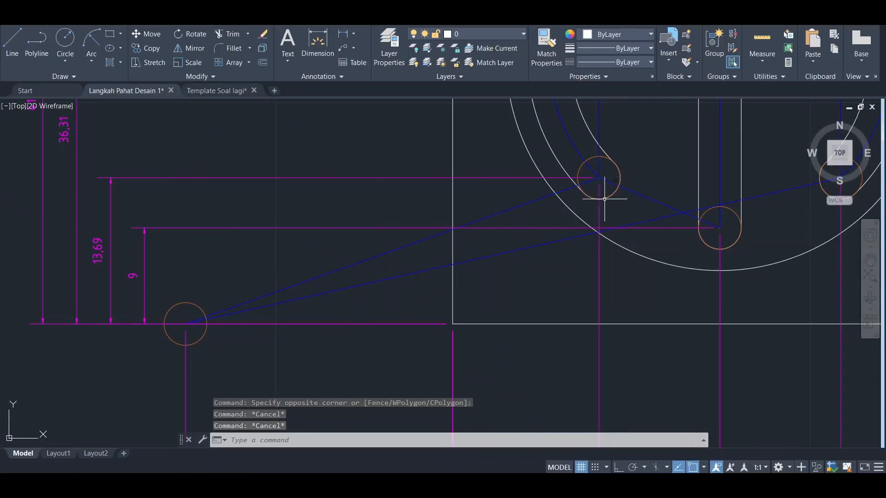
Dimension the horizontal and vertical distances from the left curved slot's lower end to the midpoint of its arc path.
{"action": "scroll", "coordinate": [621, 177], "scroll_direction": "down", "scroll_amount": 4}
{"action": "middle_click_drag", "start_coordinate": [588, 186], "coordinate": [589, 214]}
{"action": "key", "text": "Return"}
{"action": "left_click", "coordinate": [511, 241]}
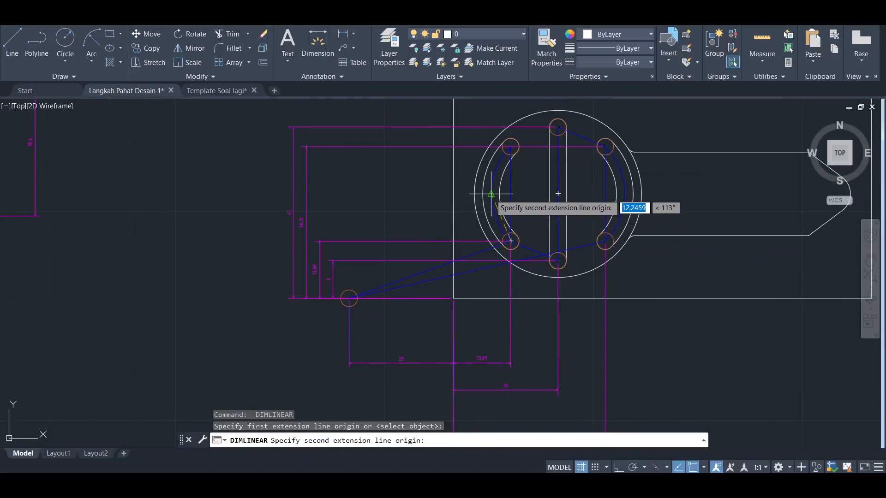
{"action": "left_click", "coordinate": [491, 193]}
{"action": "middle_click_drag", "start_coordinate": [501, 143], "coordinate": [499, 238]}
{"action": "left_click", "coordinate": [490, 160]}
{"action": "middle_click_drag", "start_coordinate": [522, 321], "coordinate": [513, 290]}
{"action": "key", "text": "Return"}
{"action": "left_click", "coordinate": [501, 306]}
{"action": "left_click", "coordinate": [481, 260]}
{"action": "left_click", "coordinate": [376, 282]}
Examine the three horizontal Z-3 slots on the original part drawing, highlighting their straight edges.
{"action": "scroll", "coordinate": [531, 277], "scroll_direction": "down", "scroll_amount": 5}
{"action": "scroll", "coordinate": [544, 235], "scroll_direction": "up", "scroll_amount": 4}
{"action": "scroll", "coordinate": [540, 259], "scroll_direction": "up", "scroll_amount": 2}
{"action": "scroll", "coordinate": [526, 323], "scroll_direction": "down", "scroll_amount": 6}
{"action": "scroll", "coordinate": [548, 332], "scroll_direction": "up", "scroll_amount": 4}
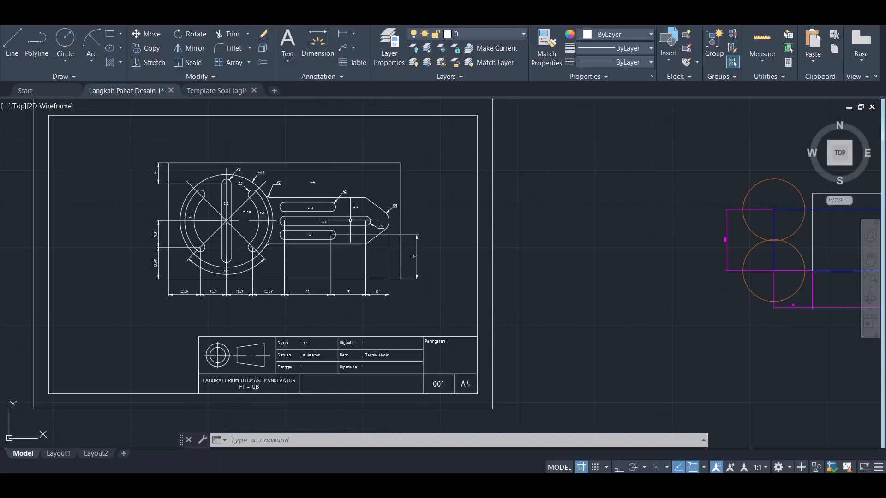
{"action": "scroll", "coordinate": [347, 228], "scroll_direction": "up", "scroll_amount": 4}
{"action": "left_click", "coordinate": [342, 167]}
{"action": "left_click", "coordinate": [316, 203]}
{"action": "left_click", "coordinate": [328, 140]}
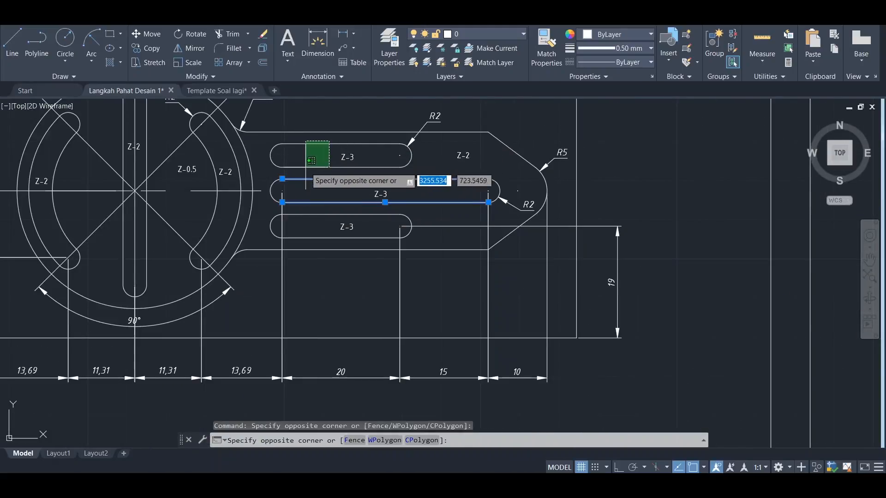
{"action": "left_click", "coordinate": [319, 176]}
{"action": "left_click", "coordinate": [312, 209]}
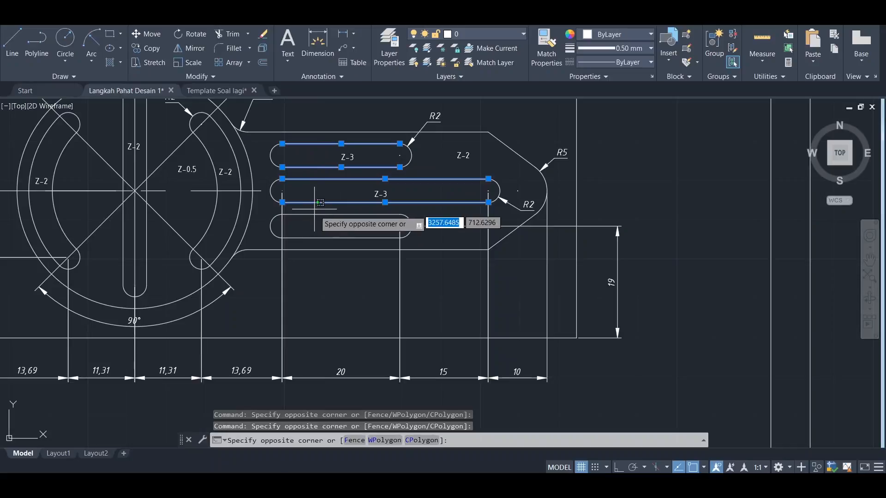
{"action": "left_click", "coordinate": [310, 235]}
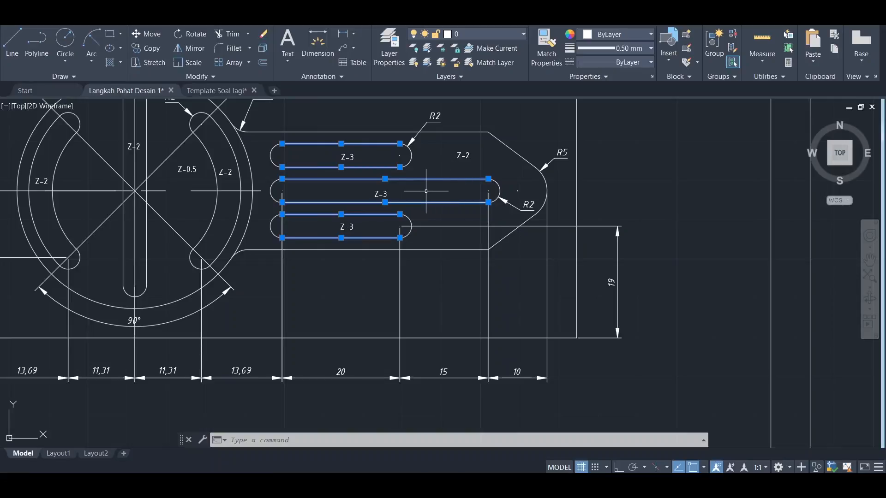
{"action": "scroll", "coordinate": [426, 191], "scroll_direction": "down", "scroll_amount": 2}
{"action": "scroll", "coordinate": [421, 190], "scroll_direction": "up", "scroll_amount": 2}
{"action": "scroll", "coordinate": [447, 178], "scroll_direction": "down", "scroll_amount": 4}
{"action": "scroll", "coordinate": [442, 175], "scroll_direction": "down", "scroll_amount": 2}
{"action": "key", "text": "Escape"}
On the horizontal slots' tool path drawing, draw a return line from the upper slot's left end to the tool start point.
{"action": "scroll", "coordinate": [574, 196], "scroll_direction": "down", "scroll_amount": 8}
{"action": "middle_click_drag", "start_coordinate": [577, 197], "coordinate": [249, 163]}
{"action": "scroll", "coordinate": [302, 175], "scroll_direction": "up", "scroll_amount": 10}
{"action": "mouse_move", "coordinate": [416, 163]}
{"action": "middle_mouse_down"}
{"action": "mouse_move", "coordinate": [416, 251]}
{"action": "mouse_move", "coordinate": [404, 222]}
{"action": "middle_mouse_up"}
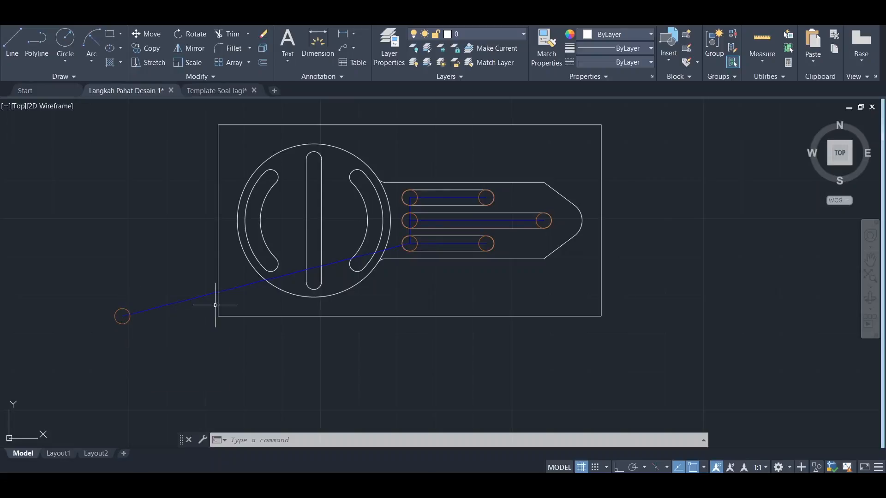
{"action": "left_click", "coordinate": [416, 248]}
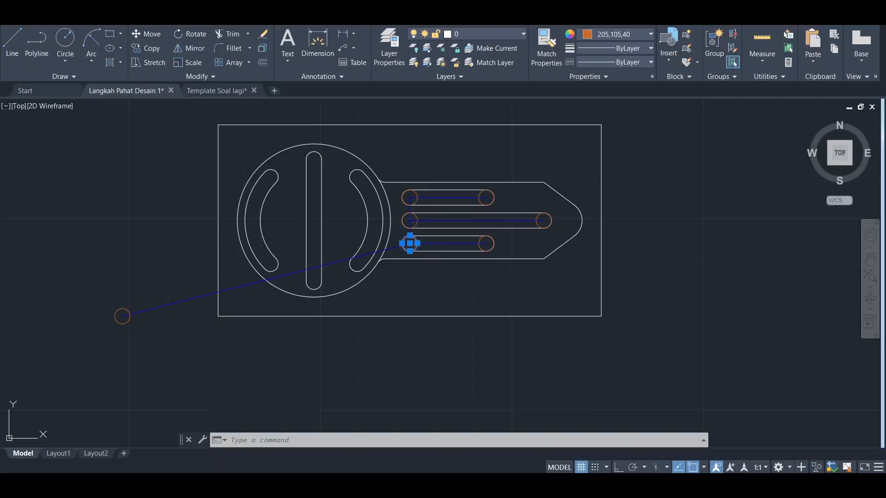
{"action": "key", "text": "Escape"}
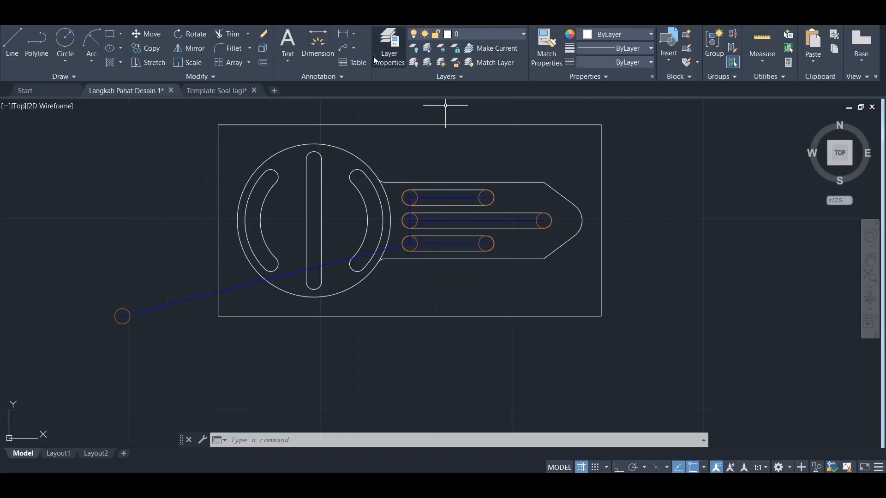
{"action": "key", "text": "ctrl+v"}
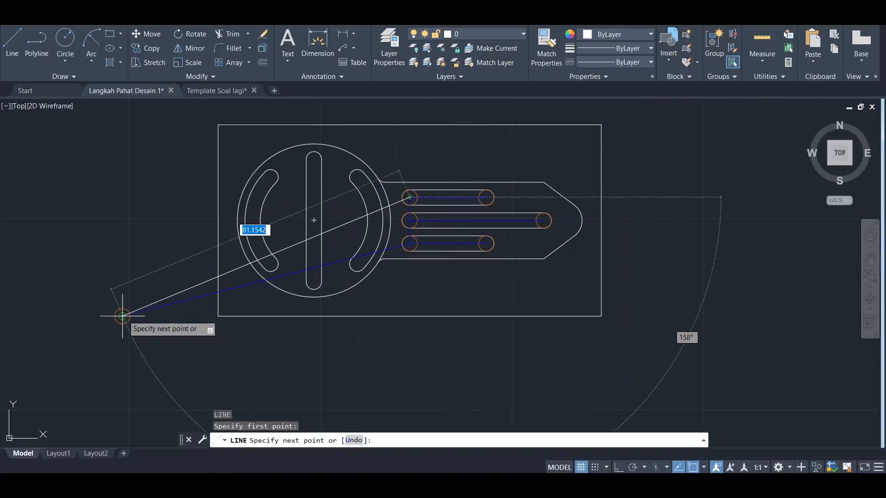
{"action": "left_click", "coordinate": [122, 316]}
{"action": "key", "text": "Escape"}
Change the colour of the return line between the upper horizontal slot and the tool start point to blue.
{"action": "left_click", "coordinate": [194, 286]}
{"action": "left_click", "coordinate": [623, 34]}
{"action": "left_click", "coordinate": [629, 153]}
{"action": "key", "text": "Escape"}
{"action": "key", "text": "Escape"}
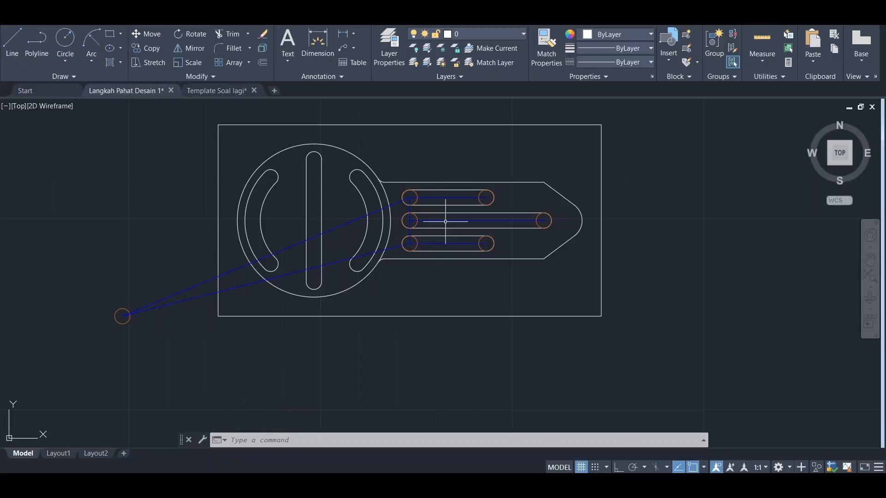
Dimension the horizontal distances from the workpiece's lower-left corner to the tool start point and to the lower horizontal slot's left end.
{"action": "left_click", "coordinate": [342, 34]}
{"action": "left_click", "coordinate": [276, 287]}
{"action": "left_click", "coordinate": [373, 286]}
{"action": "left_click", "coordinate": [360, 365]}
{"action": "key", "text": "Return"}
{"action": "left_click", "coordinate": [373, 287]}
{"action": "left_click", "coordinate": [564, 214]}
{"action": "left_click", "coordinate": [372, 365]}
Dimension the vertical distances from the workpiece's lower-left corner to the lower and upper horizontal slots' left ends.
{"action": "key", "text": "Return"}
{"action": "left_click", "coordinate": [373, 286]}
{"action": "left_click", "coordinate": [563, 214]}
{"action": "left_click", "coordinate": [225, 296]}
{"action": "key", "text": "Return"}
{"action": "left_click", "coordinate": [372, 286]}
{"action": "left_click", "coordinate": [564, 167]}
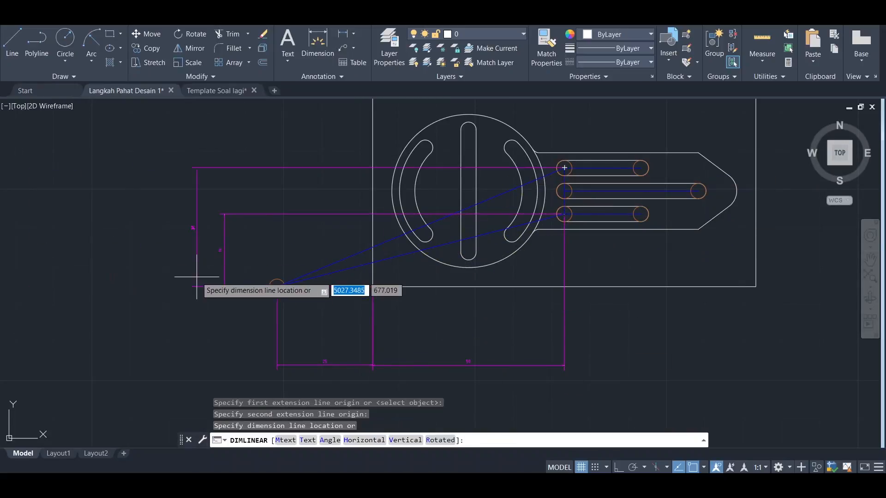
{"action": "left_click", "coordinate": [197, 277]}
Dimension the horizontal distances between the end centres of the lower and middle horizontal slots.
{"action": "key", "text": "Return"}
{"action": "left_click", "coordinate": [496, 204]}
{"action": "left_click", "coordinate": [573, 205]}
{"action": "left_click", "coordinate": [507, 356]}
{"action": "key", "text": "Return"}
{"action": "left_click", "coordinate": [496, 182]}
{"action": "left_click", "coordinate": [630, 182]}
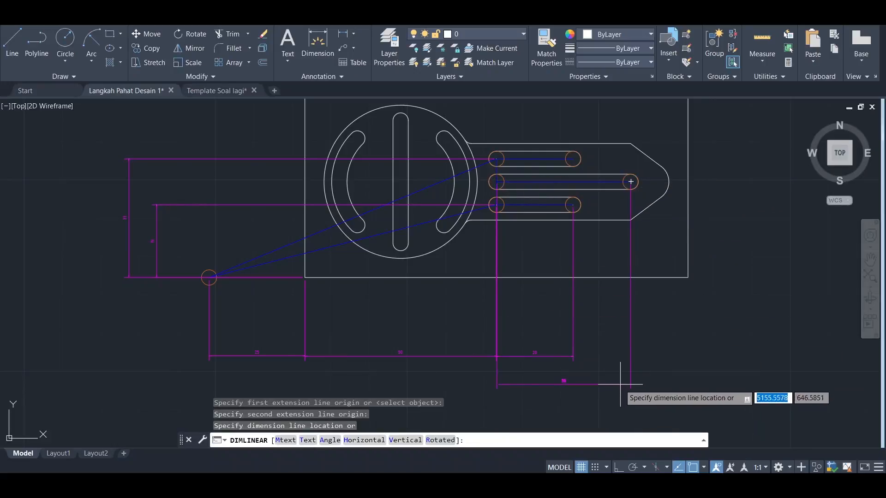